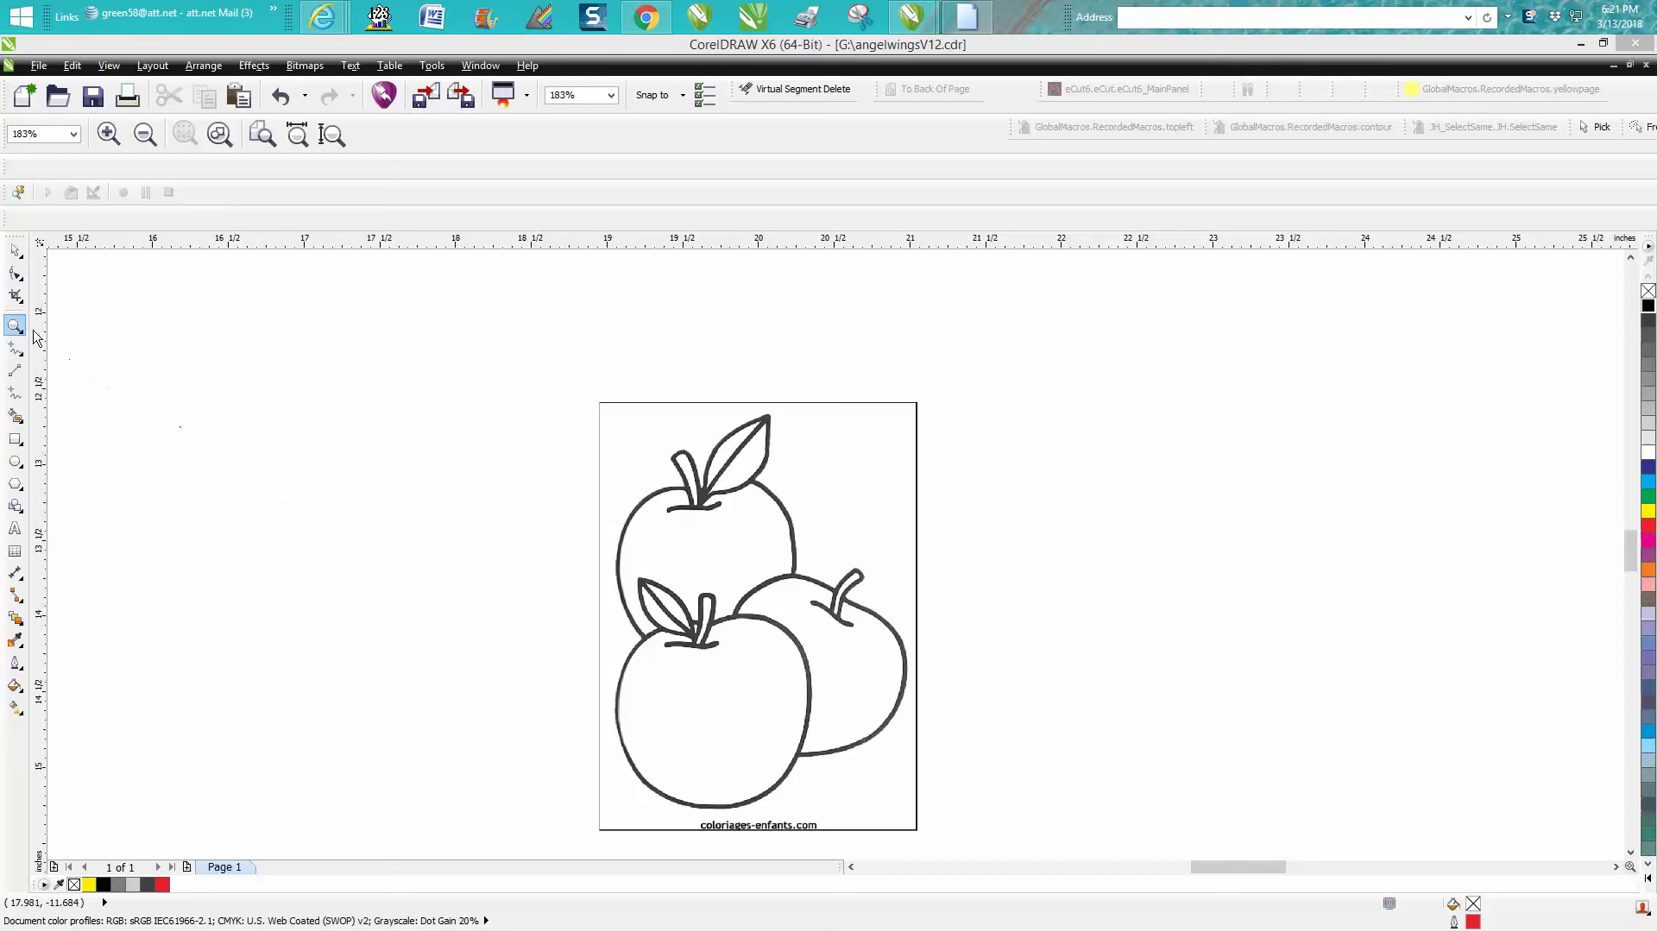
# Zoom in to inspect the apple bitmap where the apples meet
pyautogui.moveTo(574, 391); pyautogui.dragTo(965, 844)
pyautogui.scroll(-2, 824, 725)
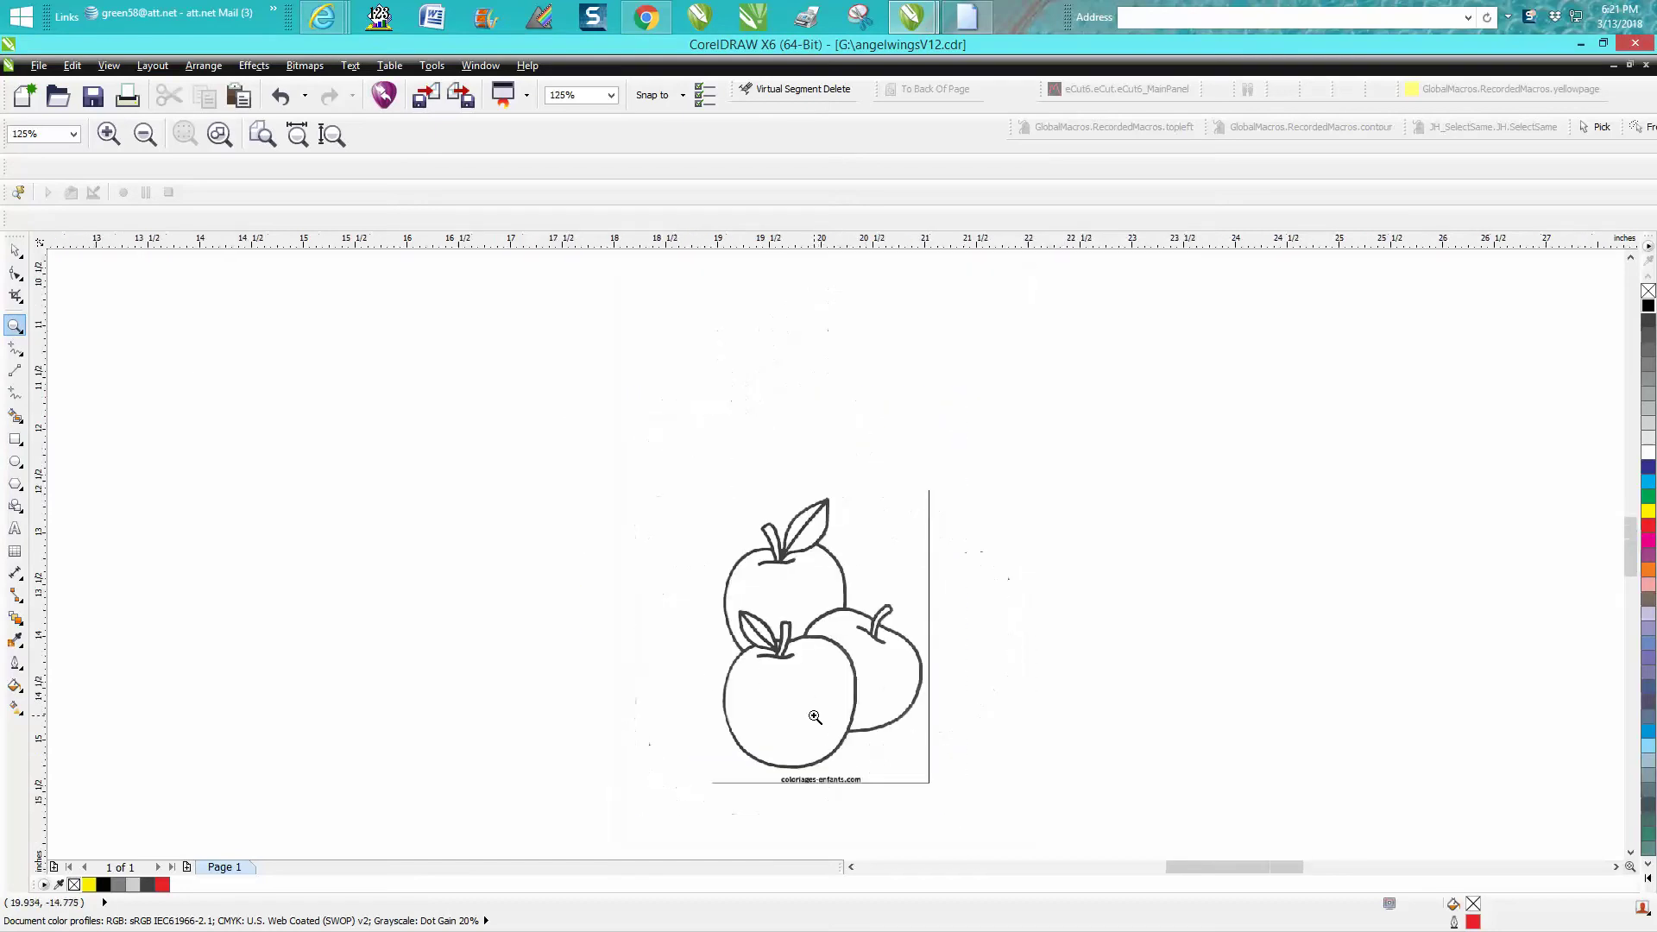
pyautogui.scroll(-2, 815, 717)
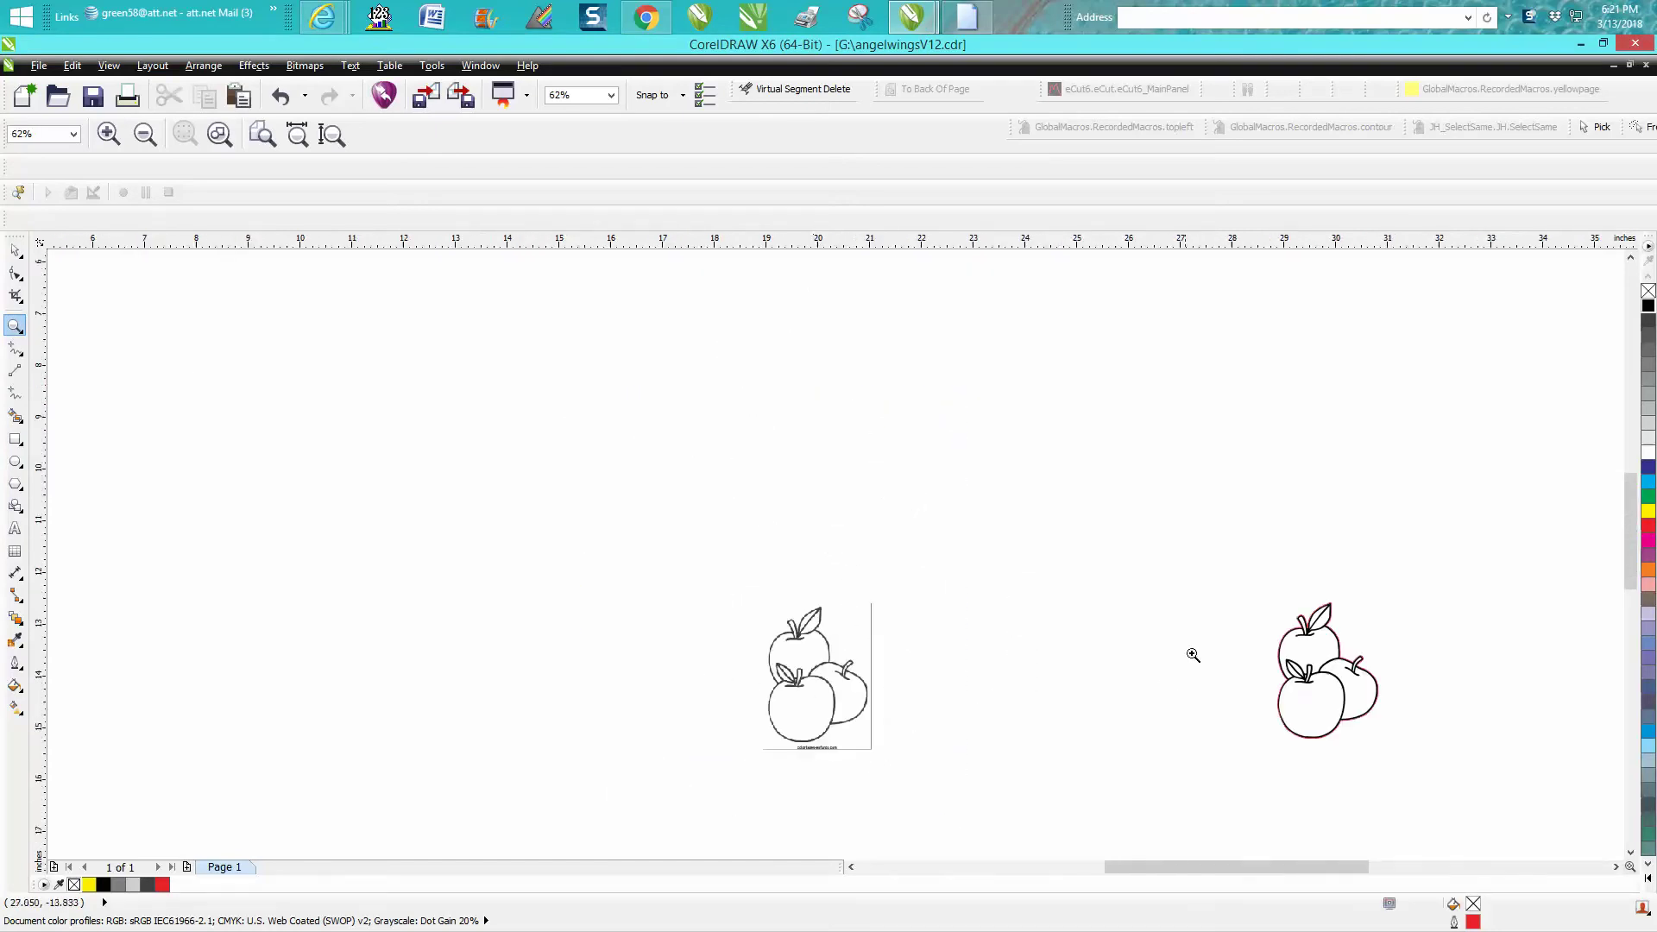
pyautogui.moveTo(1259, 584); pyautogui.dragTo(1447, 777)
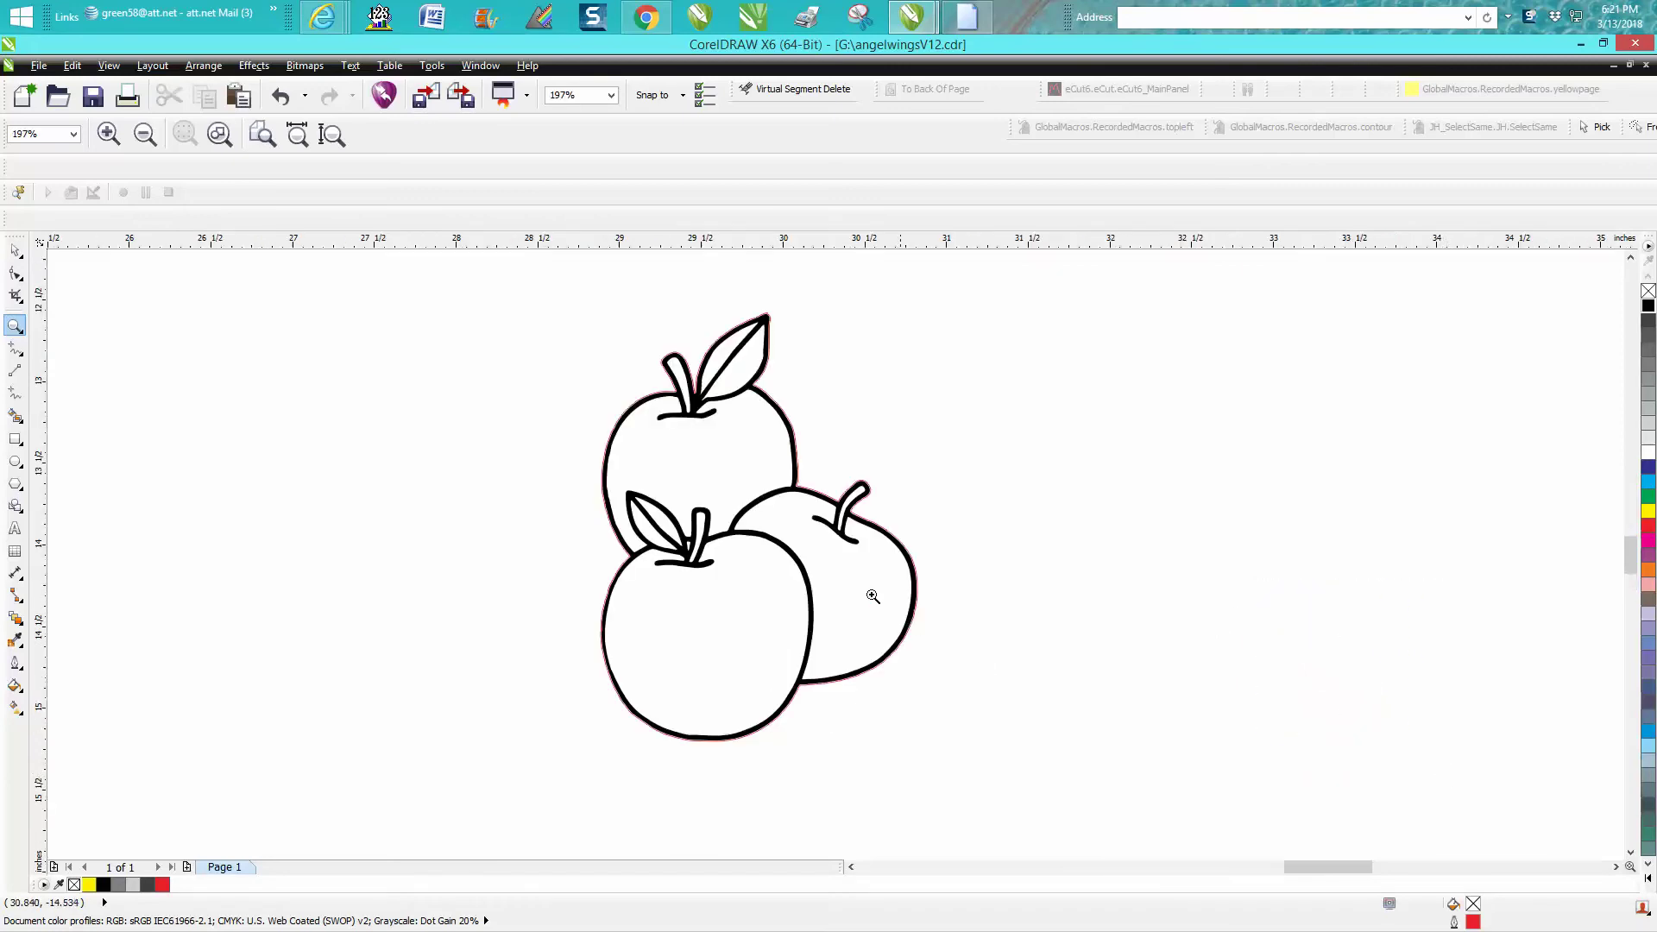
pyautogui.moveTo(782, 461); pyautogui.dragTo(830, 513)
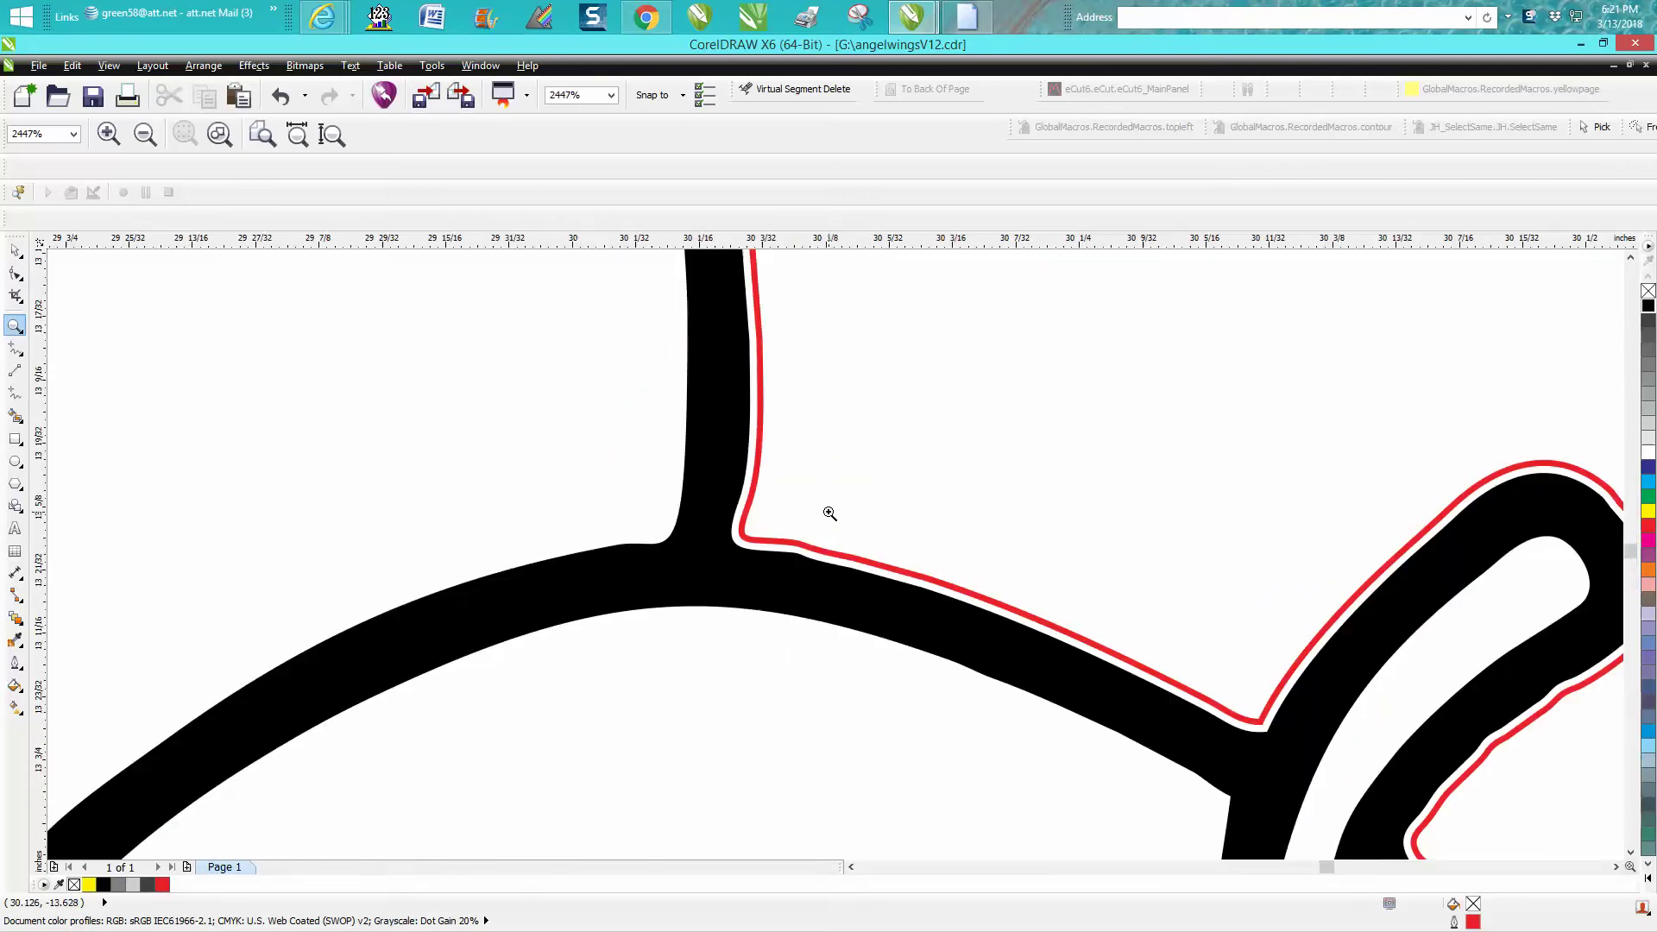
pyautogui.scroll(-8, 961, 536)
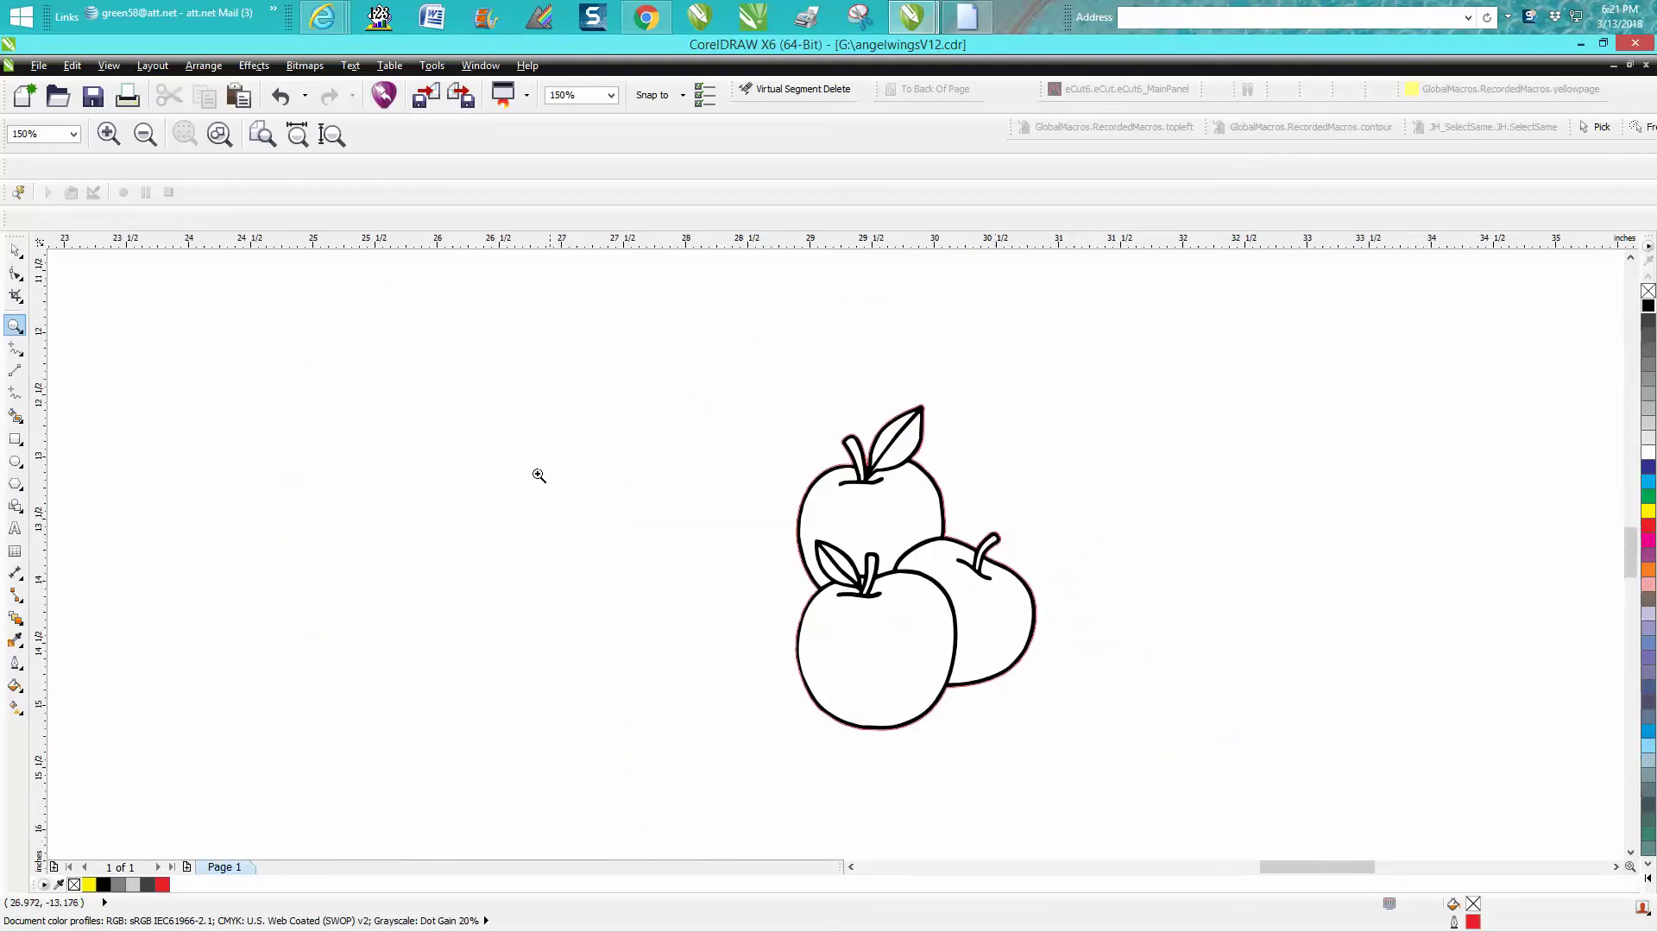
pyautogui.scroll(-4, 536, 473)
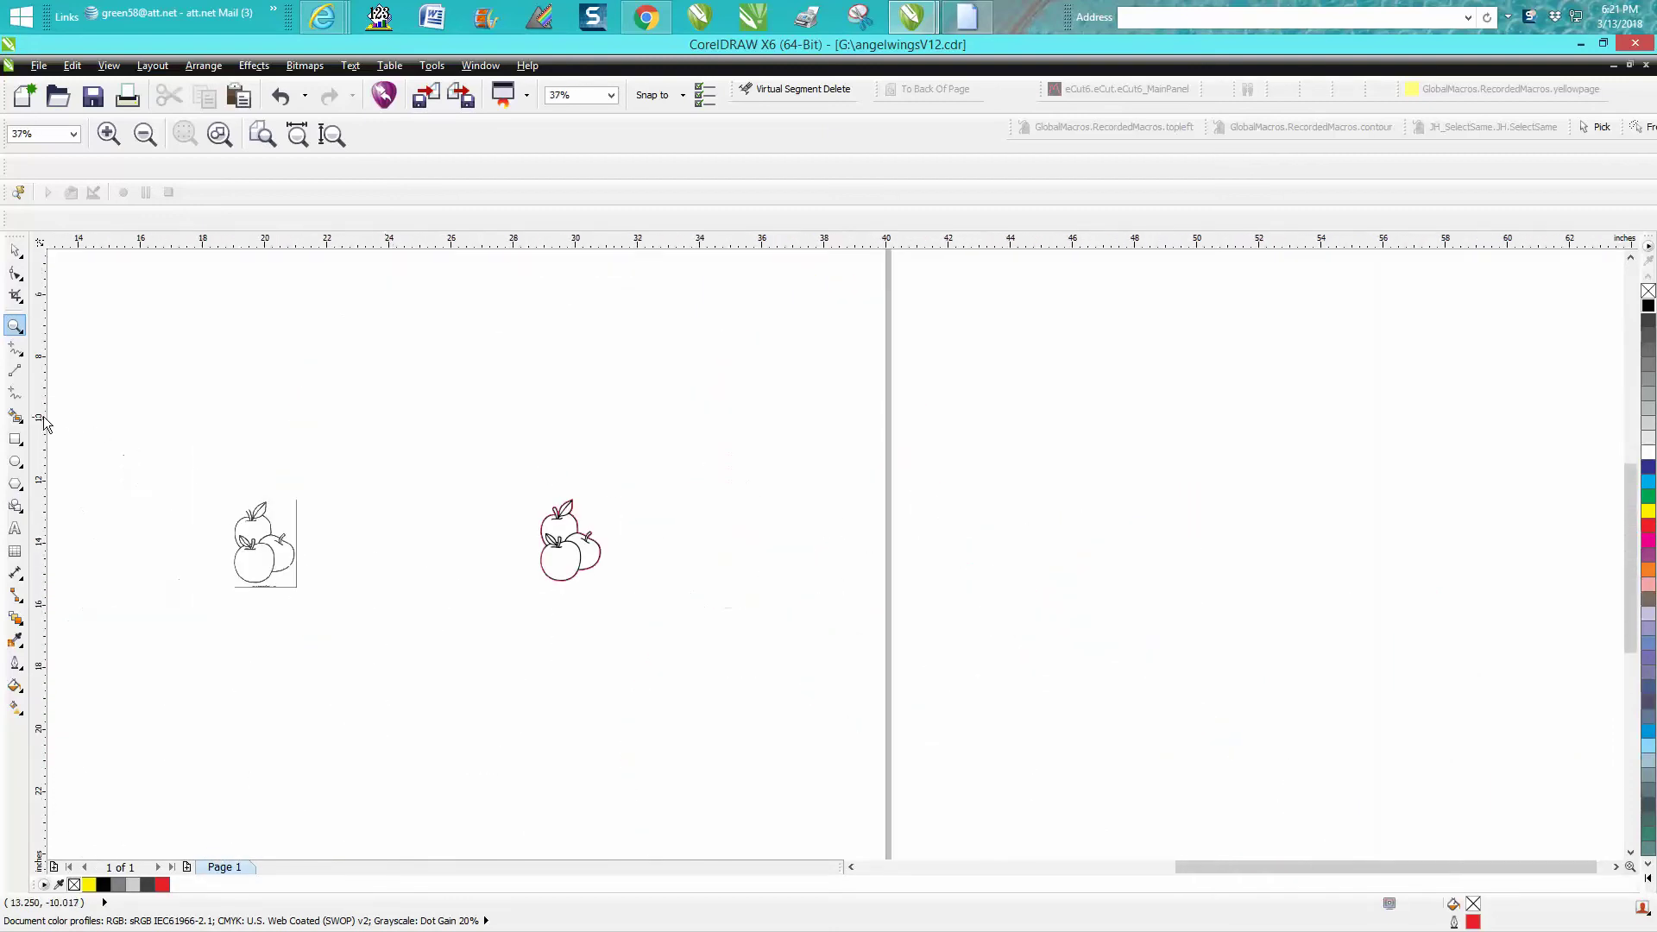
pyautogui.click(16, 326)
pyautogui.moveTo(200, 495); pyautogui.dragTo(404, 609)
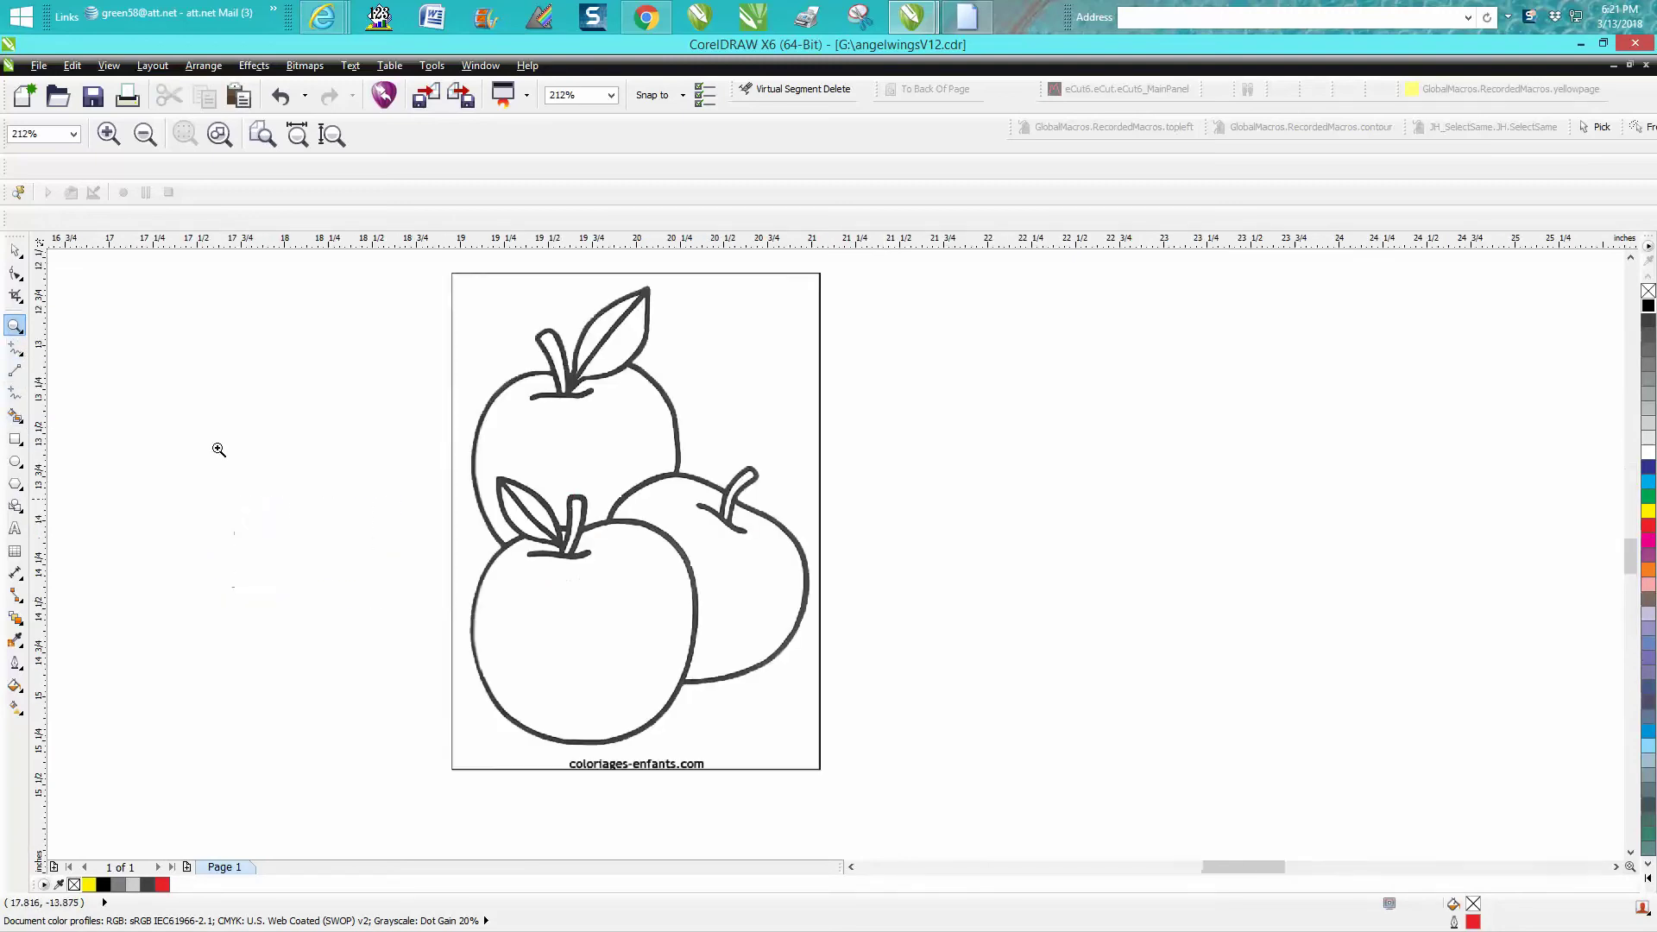
pyautogui.click(16, 250)
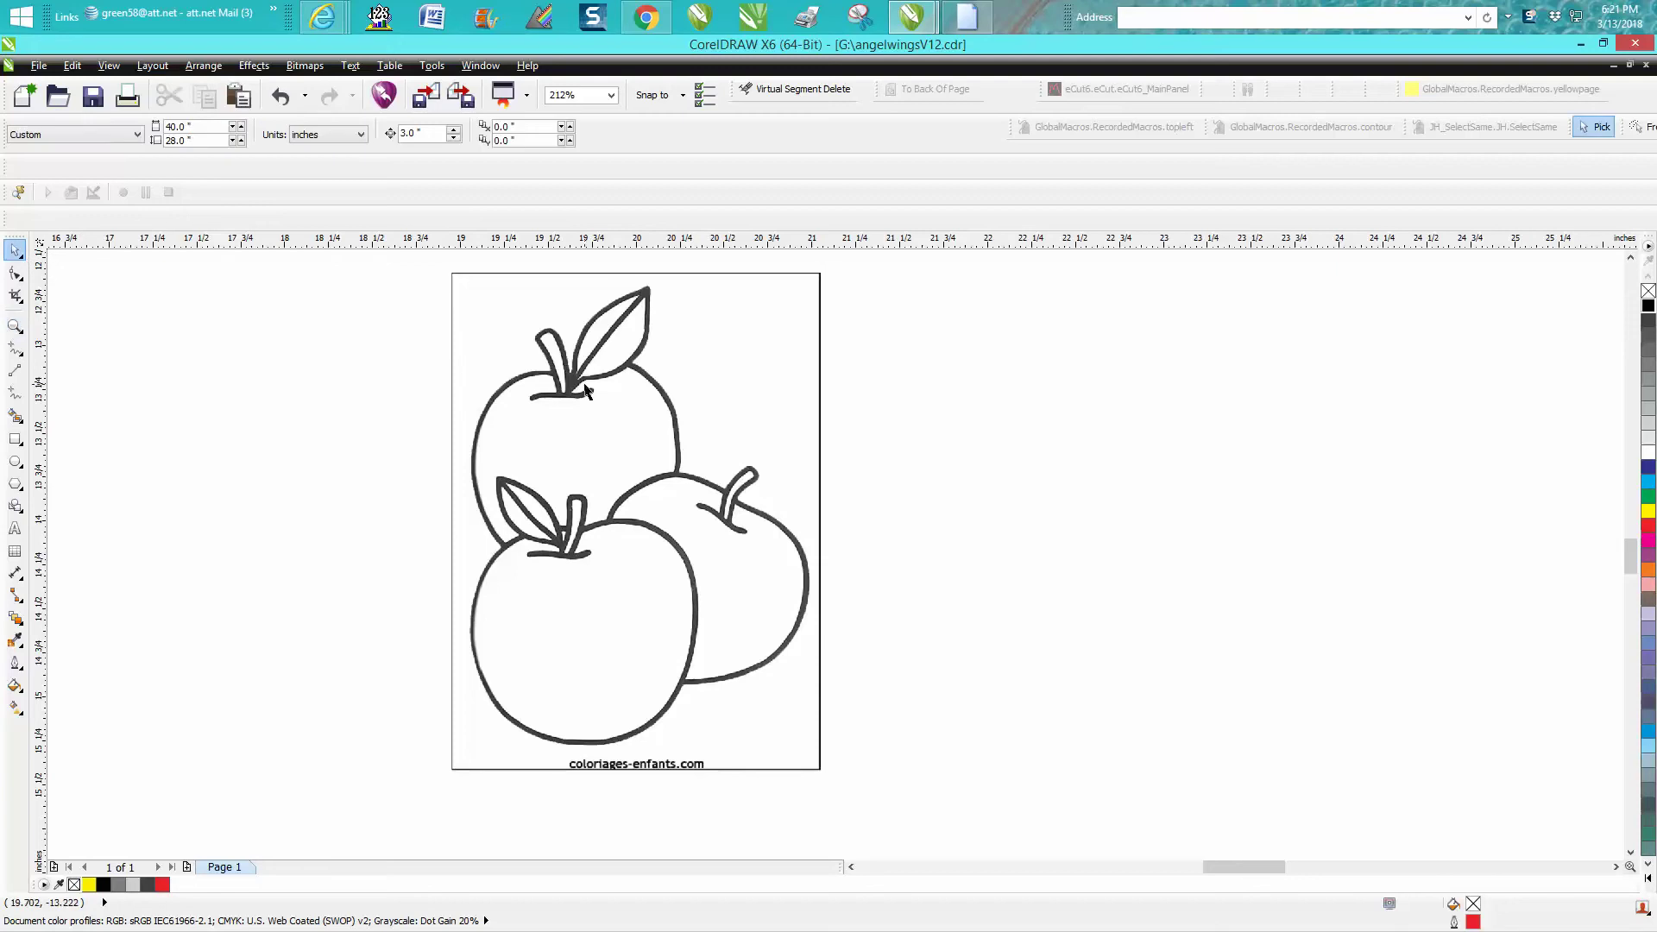
# Resample the apple bitmap at its original size
pyautogui.click(587, 386)
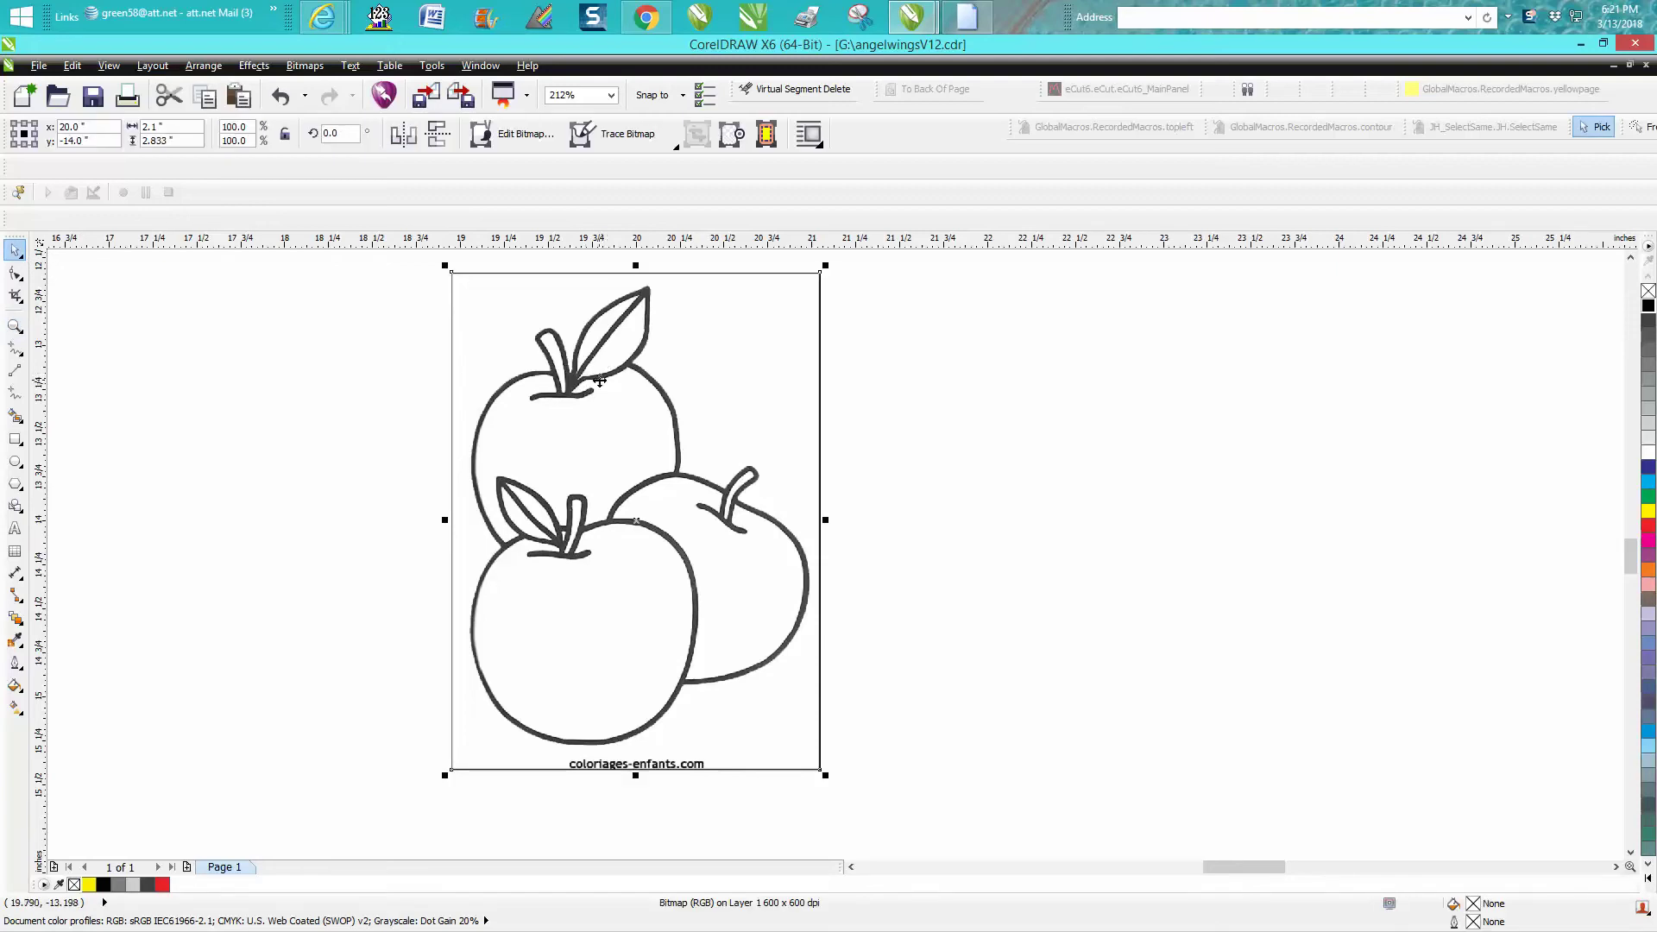
pyautogui.click(304, 65)
pyautogui.click(350, 229)
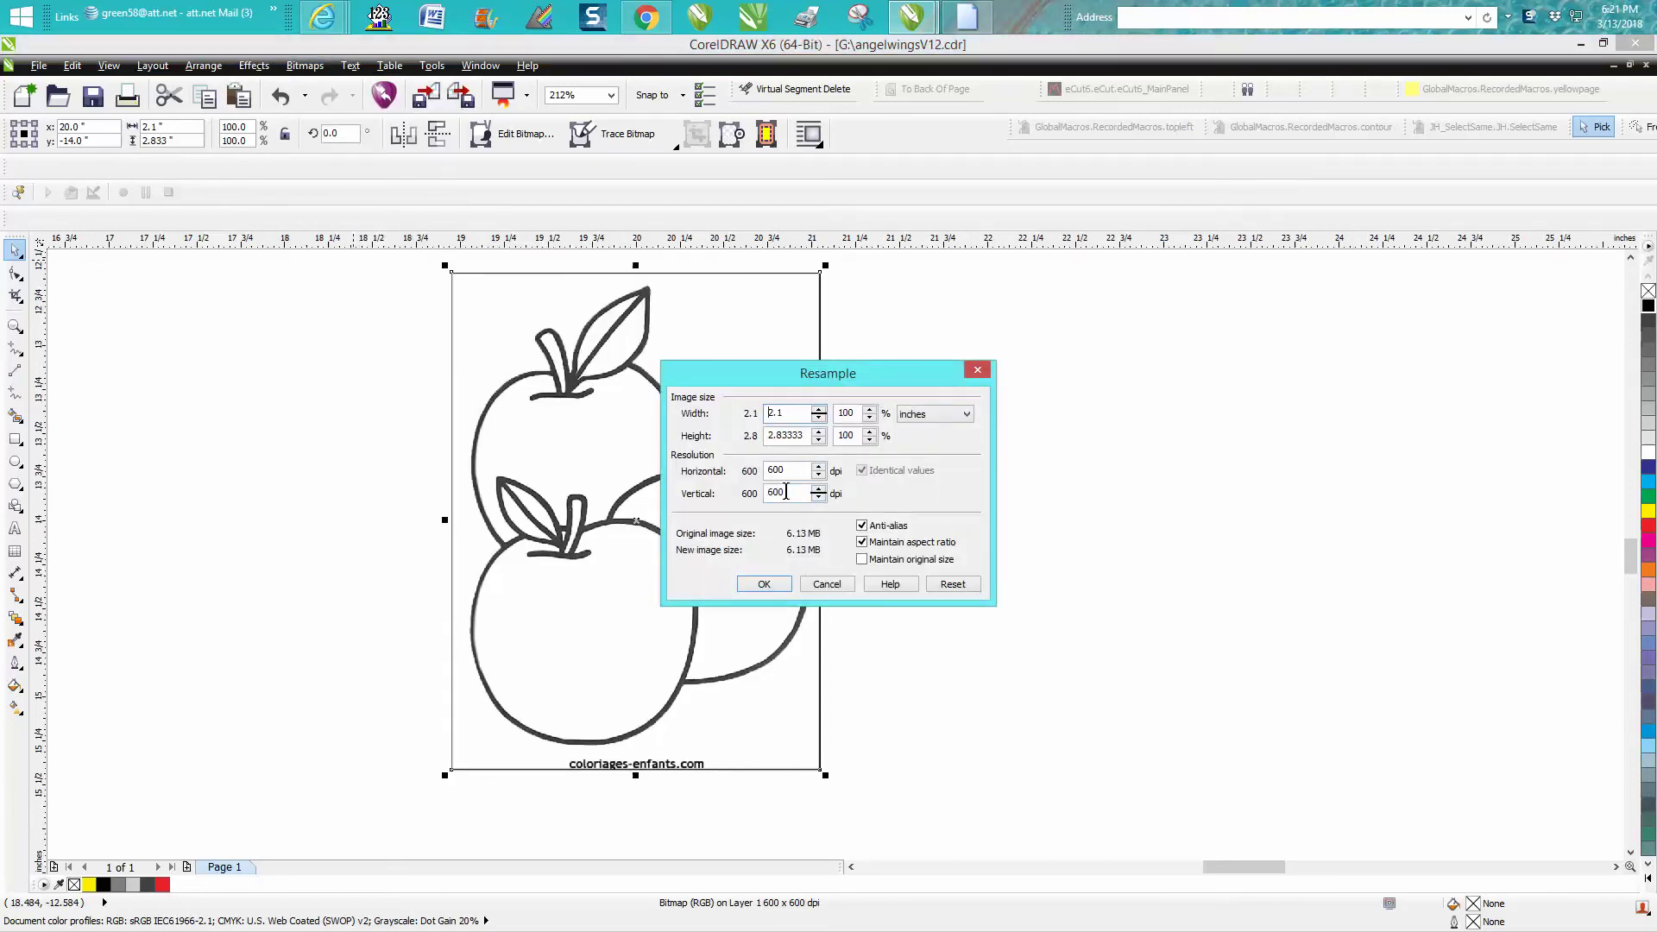
pyautogui.click(764, 584)
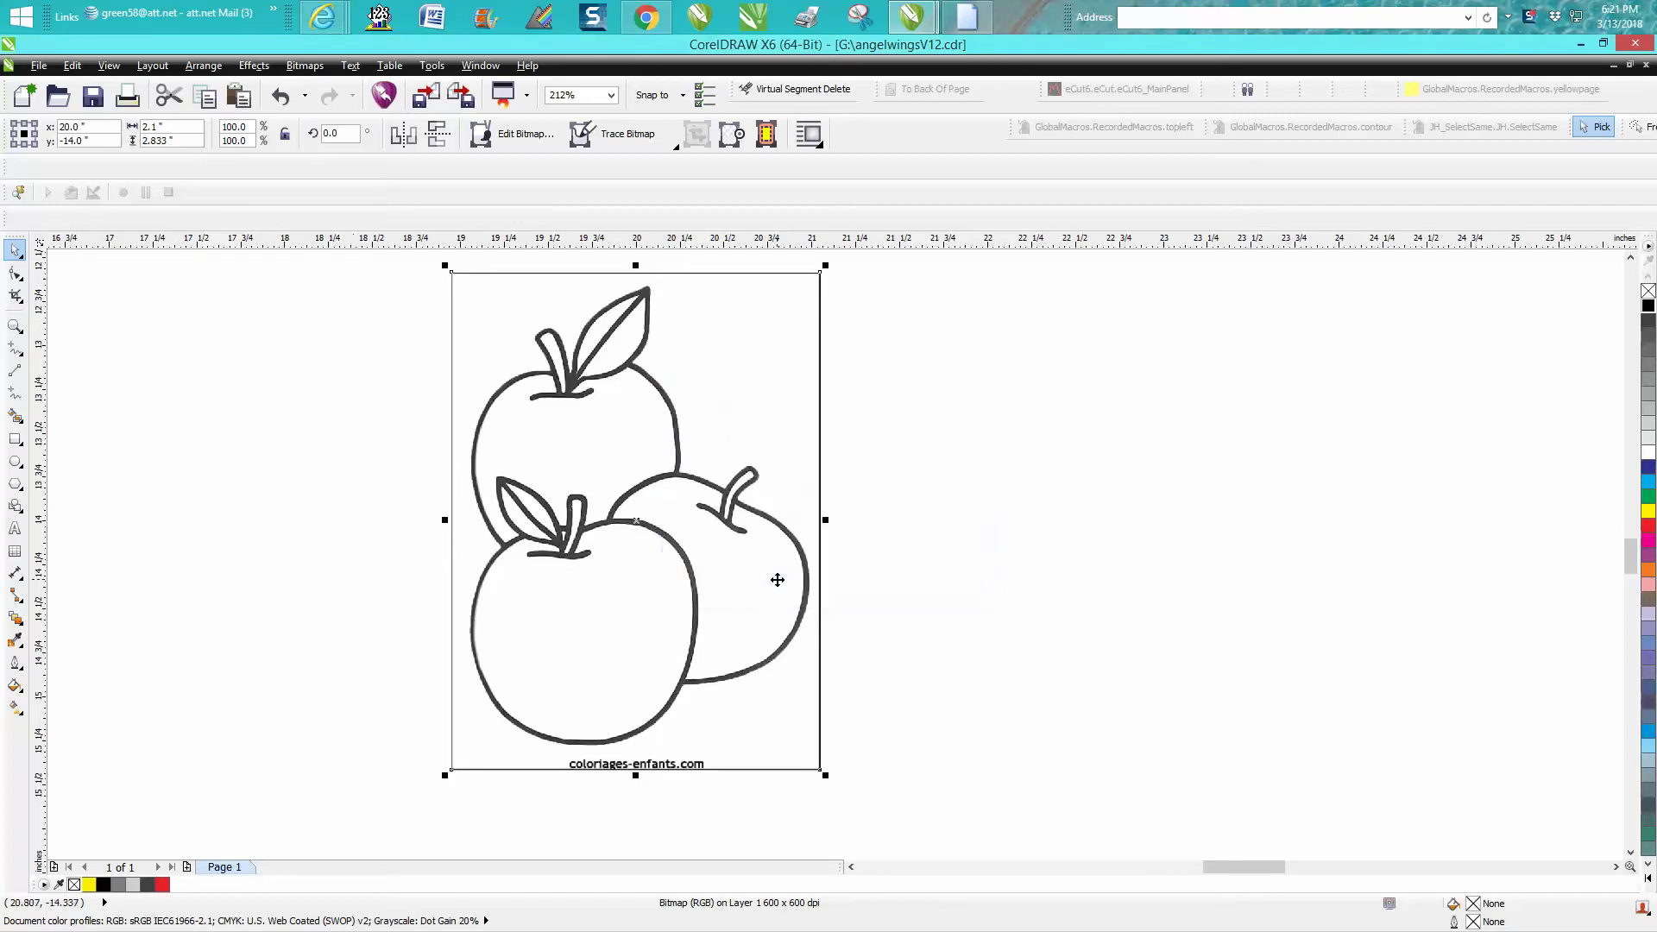
# Run an Outline Trace > Clipart on the reduced bitmap and accept the PowerTRACE result
pyautogui.click(609, 138)
pyautogui.moveTo(642, 245)
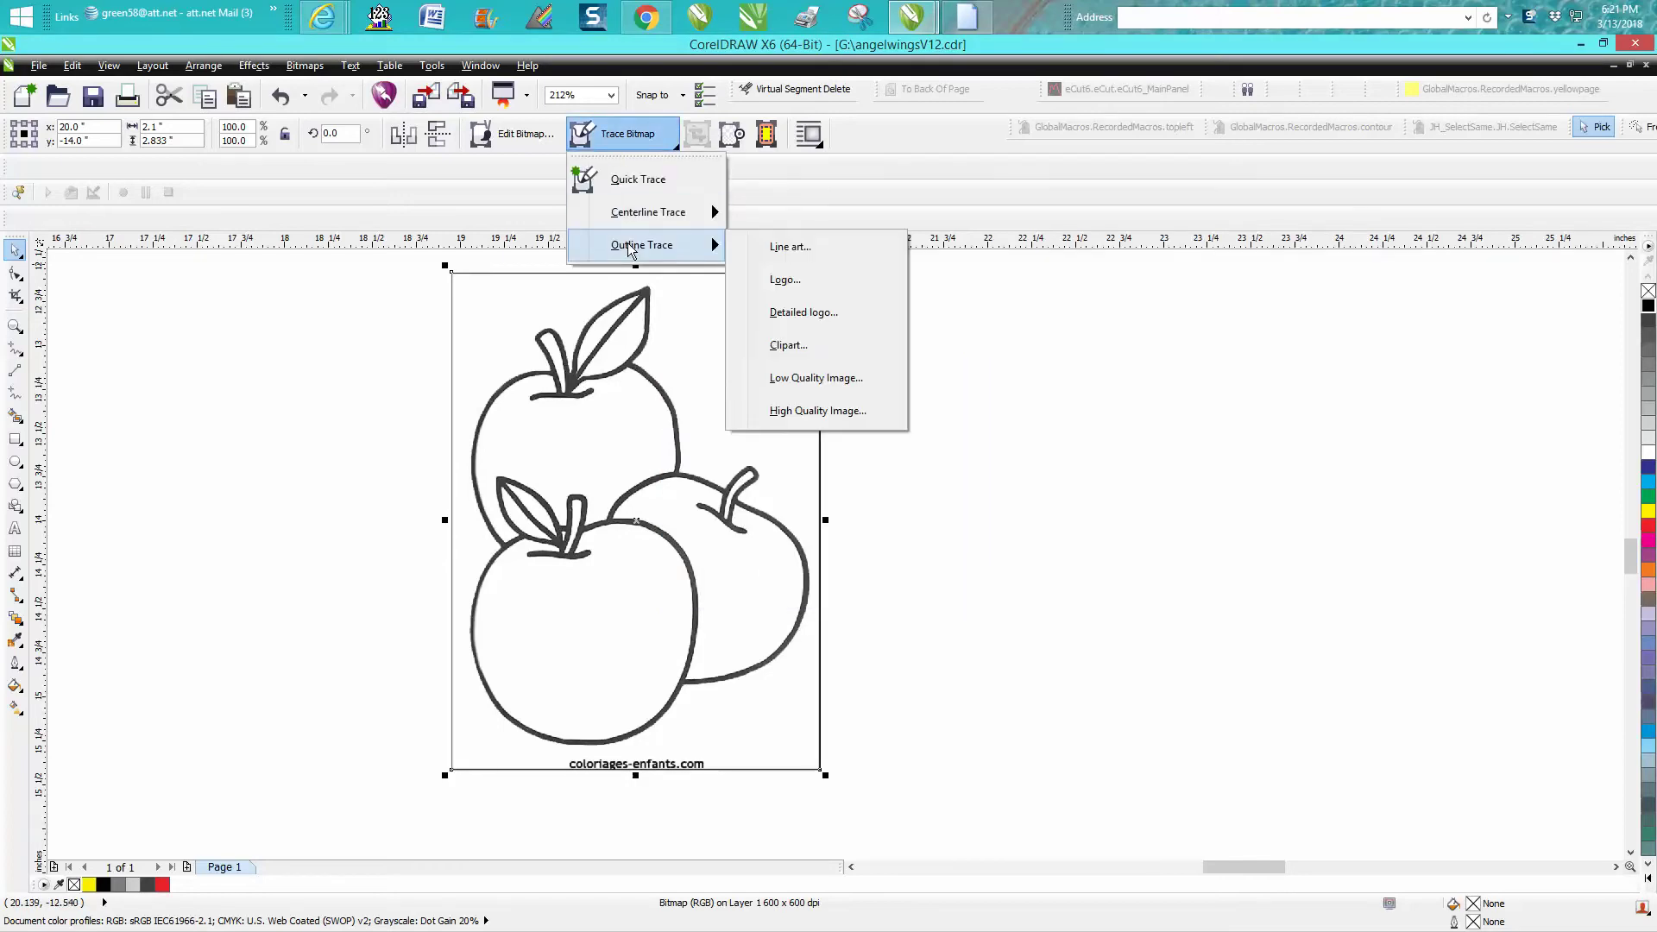
pyautogui.click(776, 346)
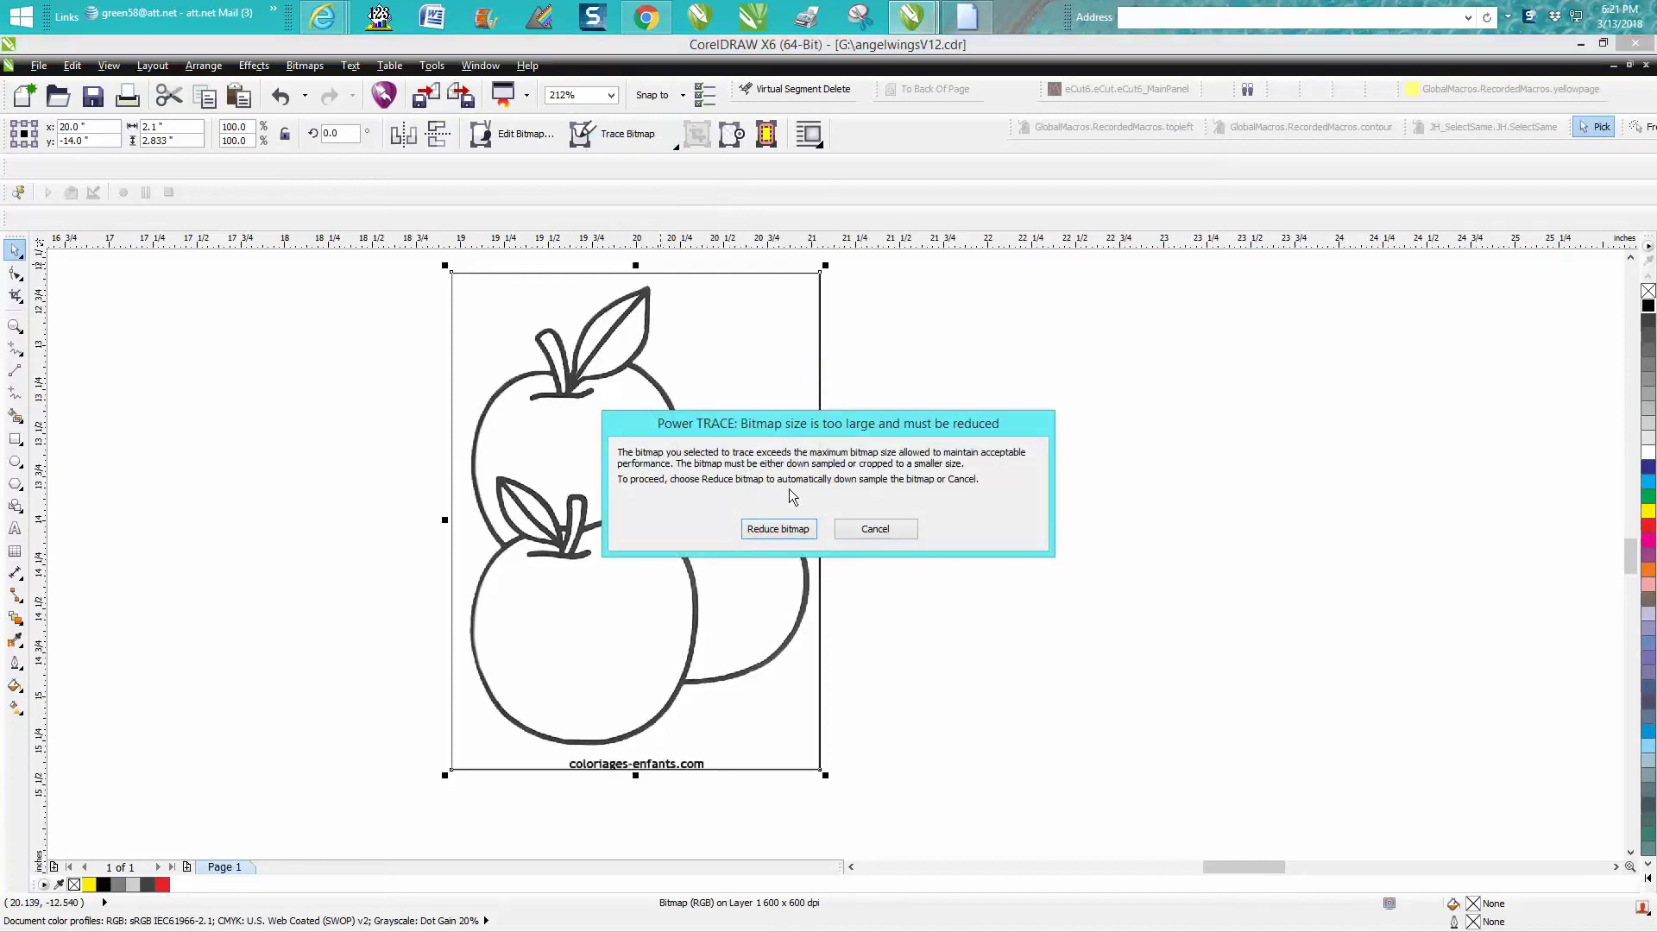
pyautogui.click(770, 529)
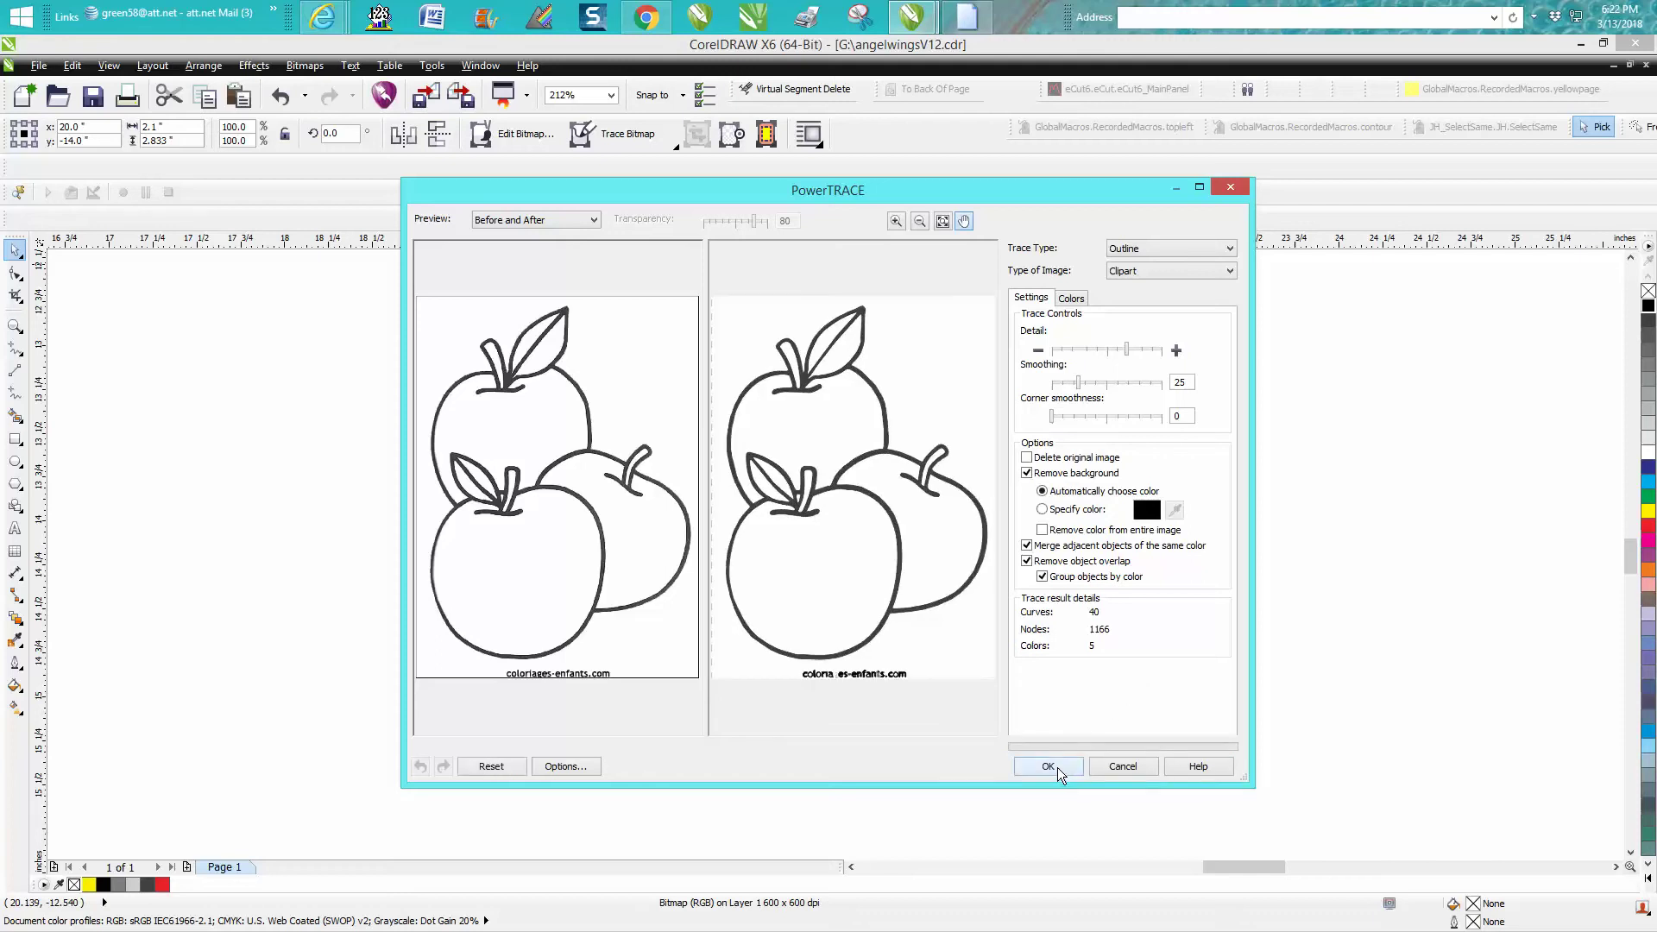
pyautogui.click(1050, 765)
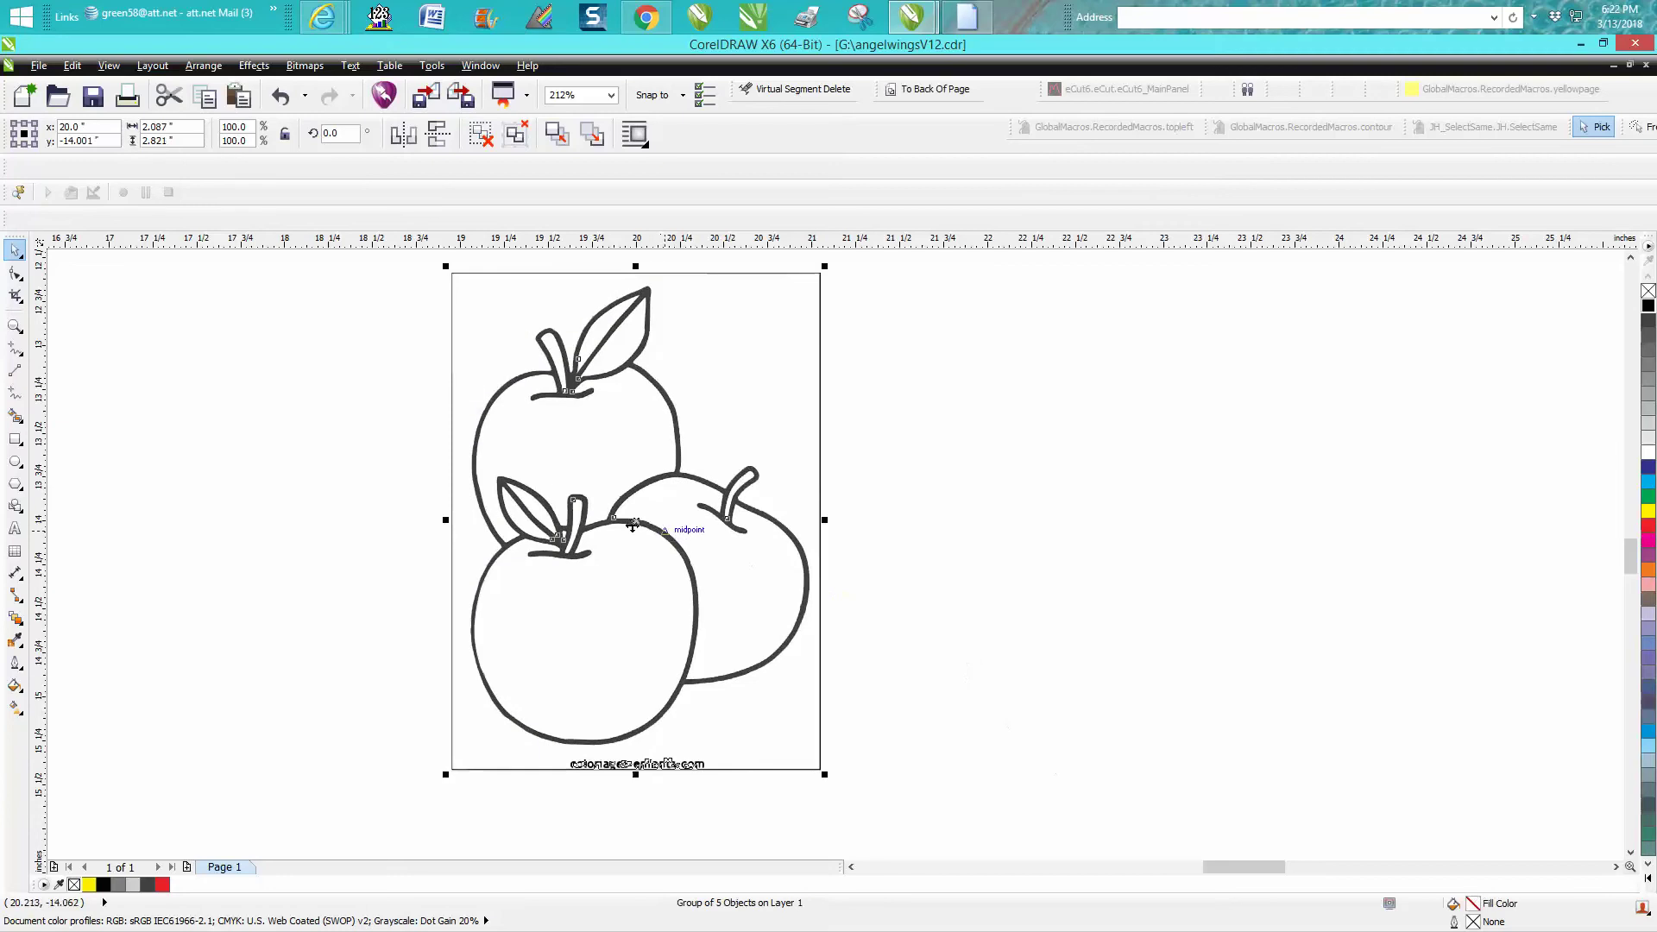
# Move the trace right of the bitmap and put a yellow rectangle behind it
pyautogui.moveTo(632, 525); pyautogui.dragTo(1049, 522)
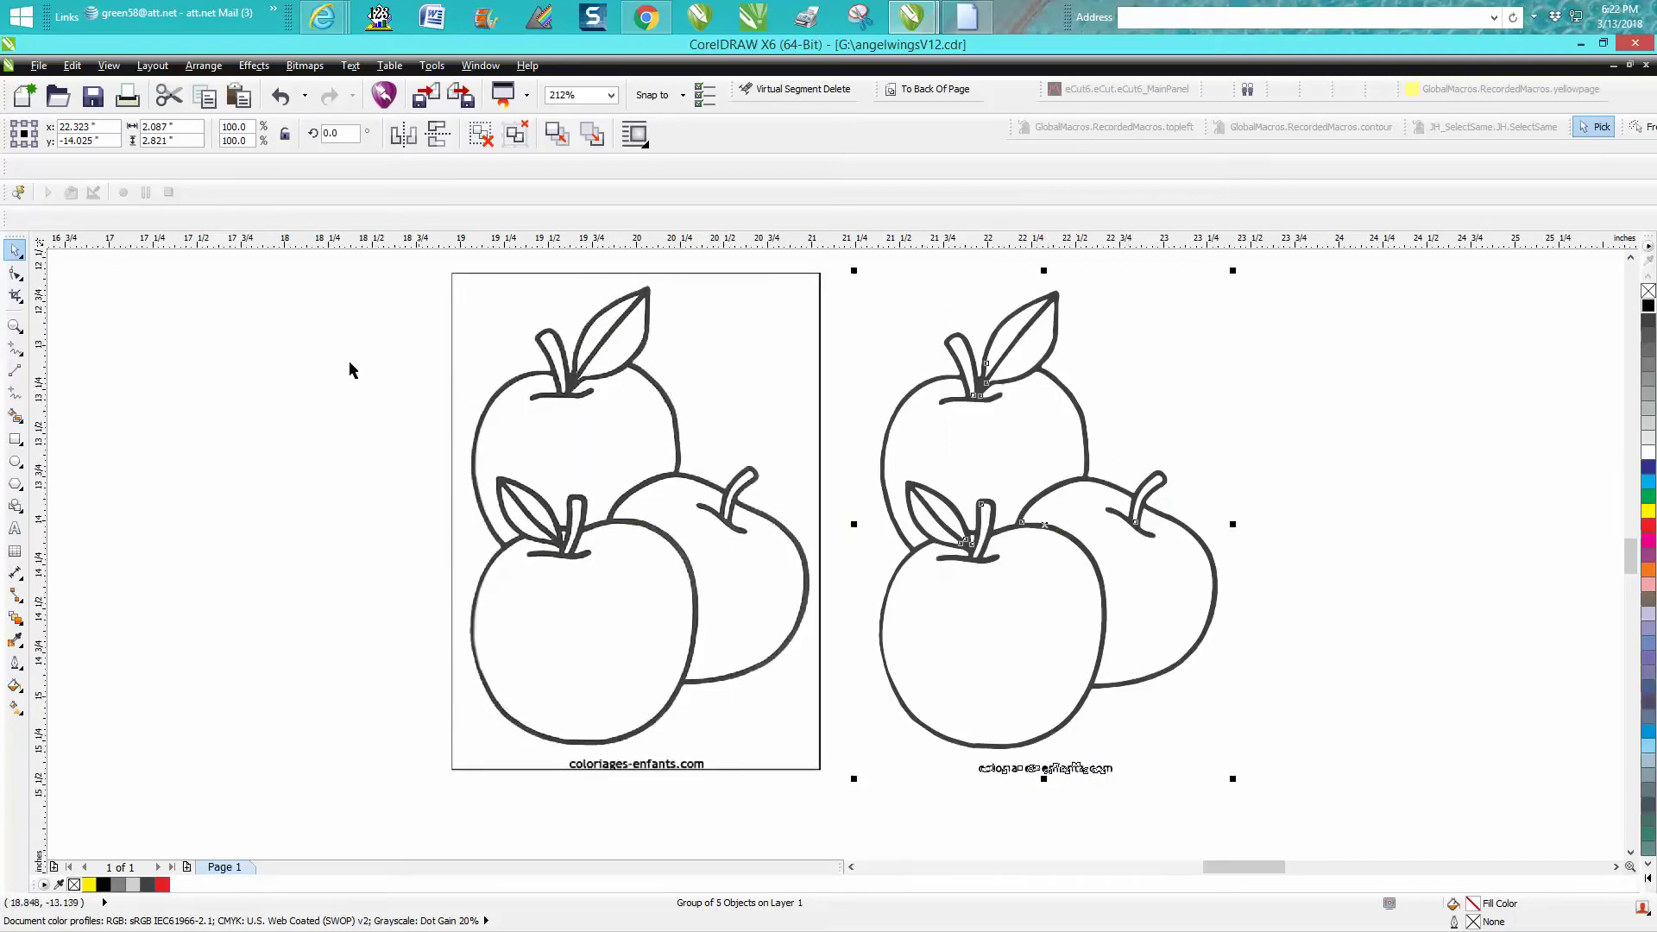
pyautogui.press('F3')
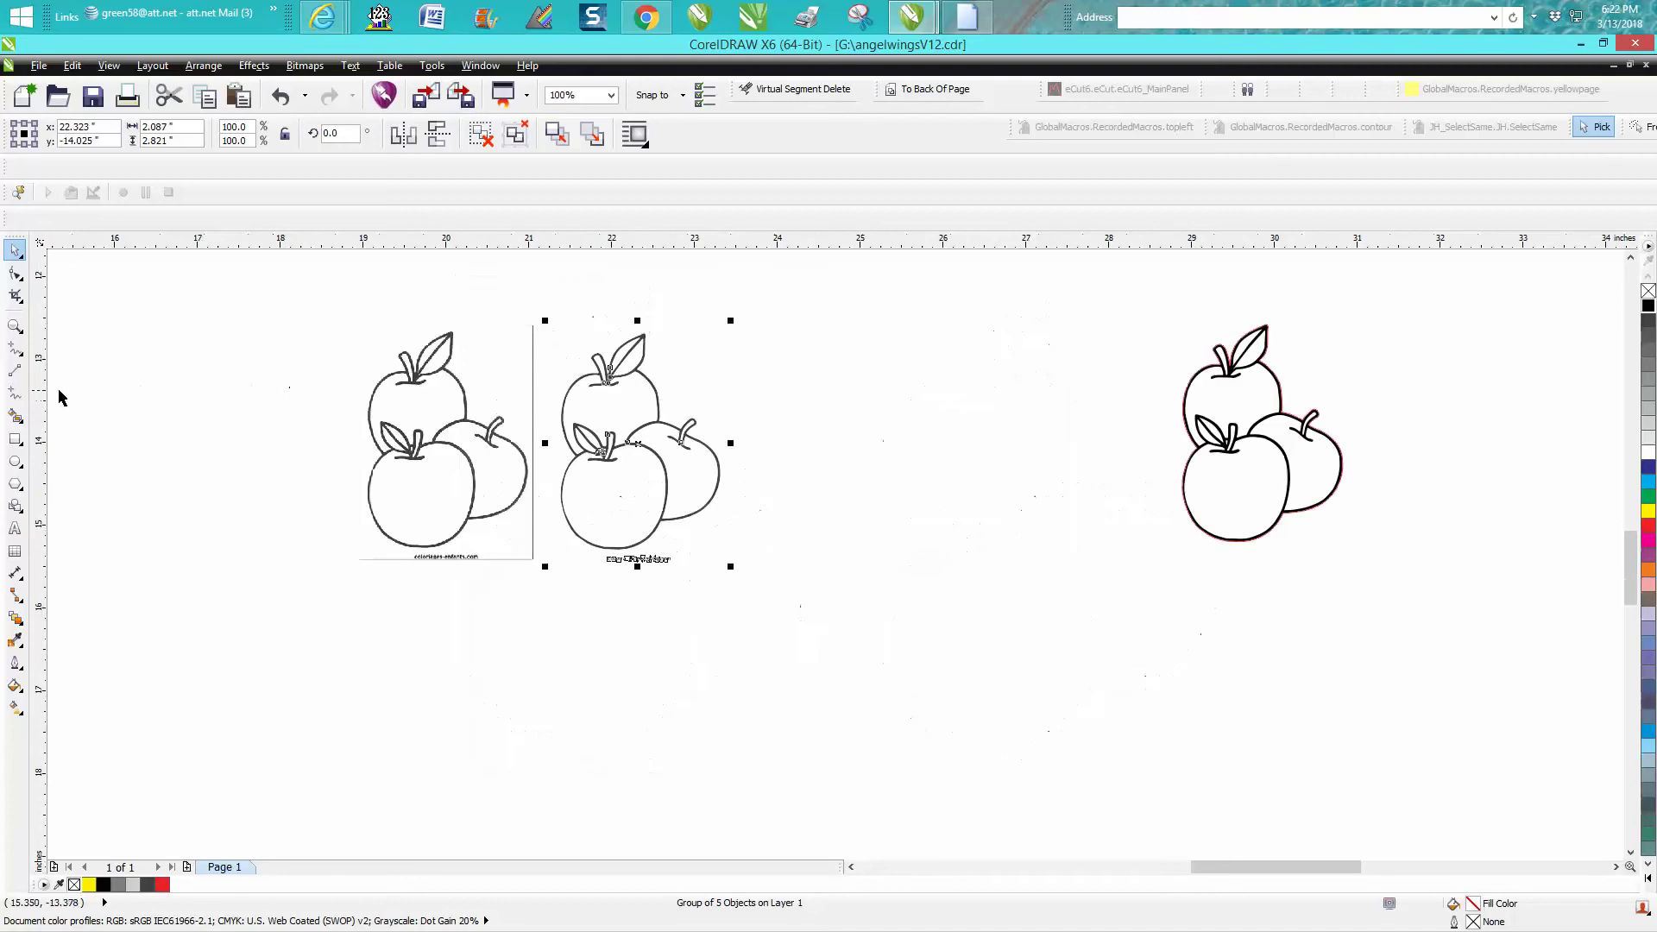
pyautogui.click(15, 439)
pyautogui.moveTo(516, 302); pyautogui.dragTo(831, 600)
pyautogui.click(1649, 511)
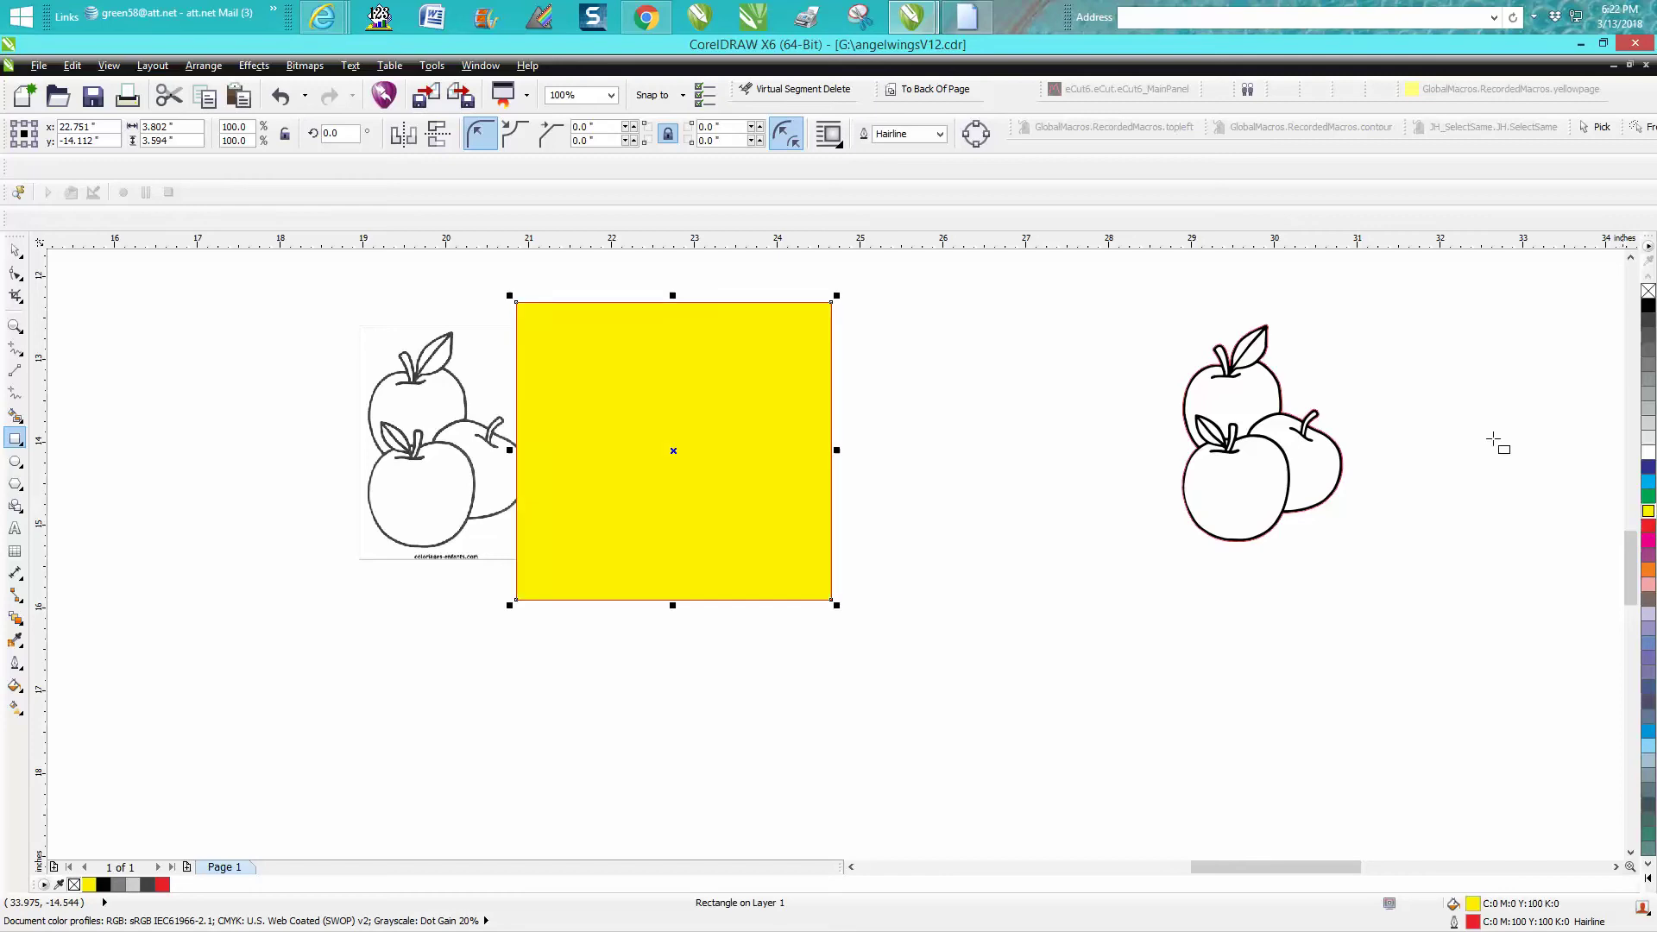
pyautogui.click(932, 91)
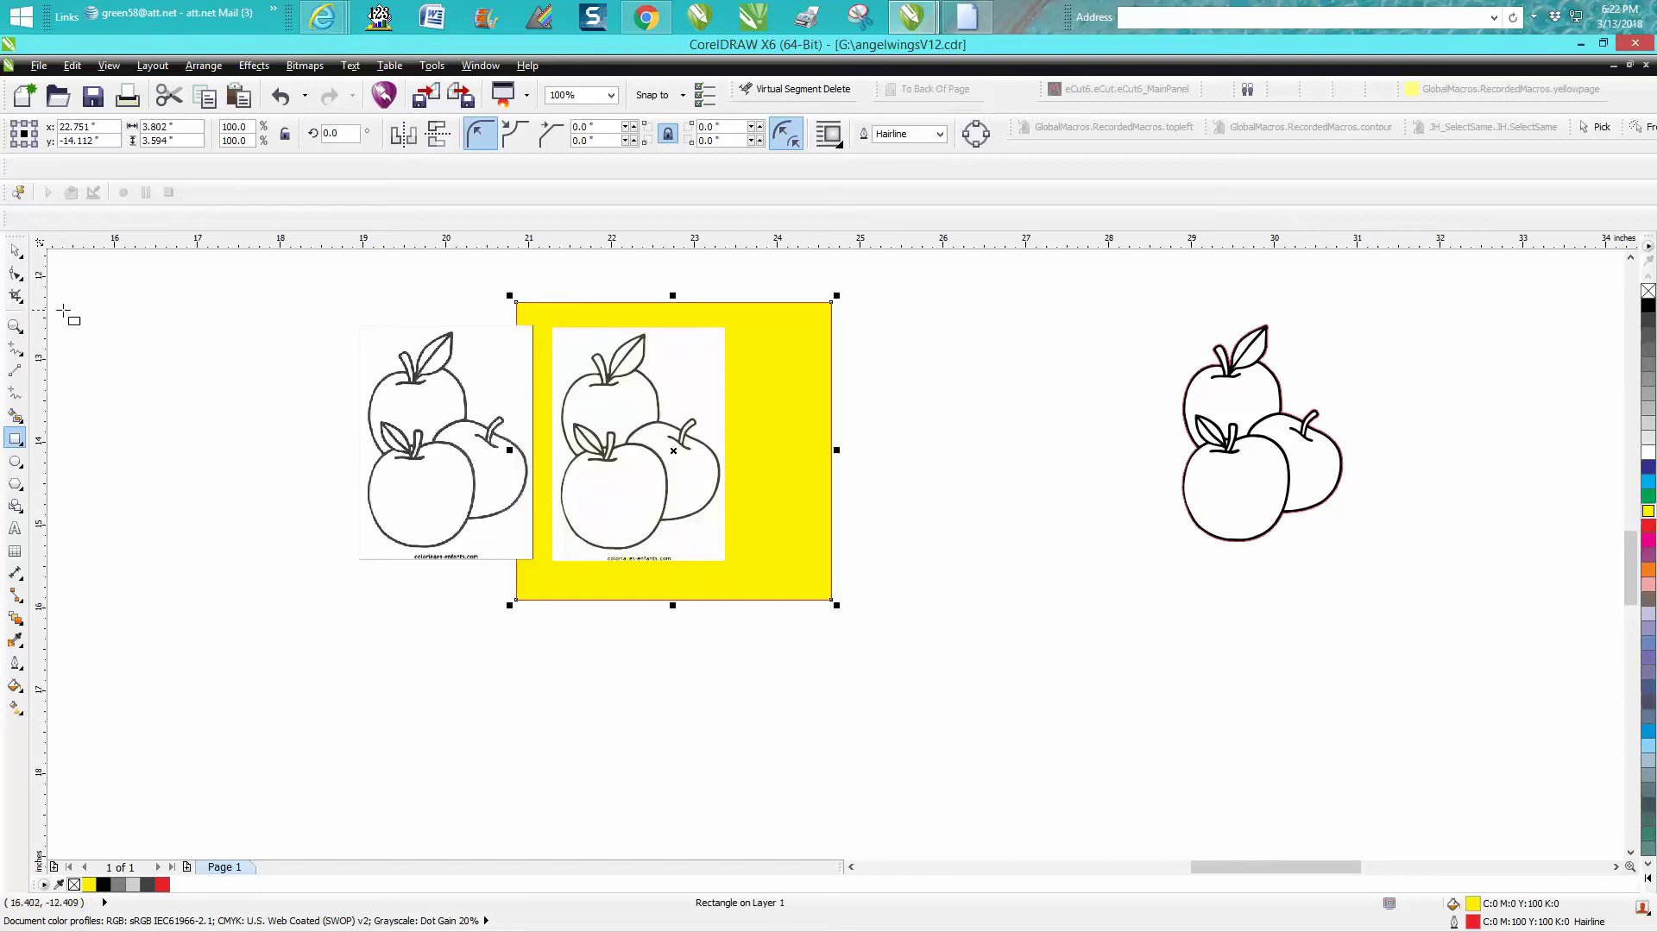
# Ungroup the traced apples and delete their white fill pieces
pyautogui.click(14, 249)
pyautogui.click(608, 277)
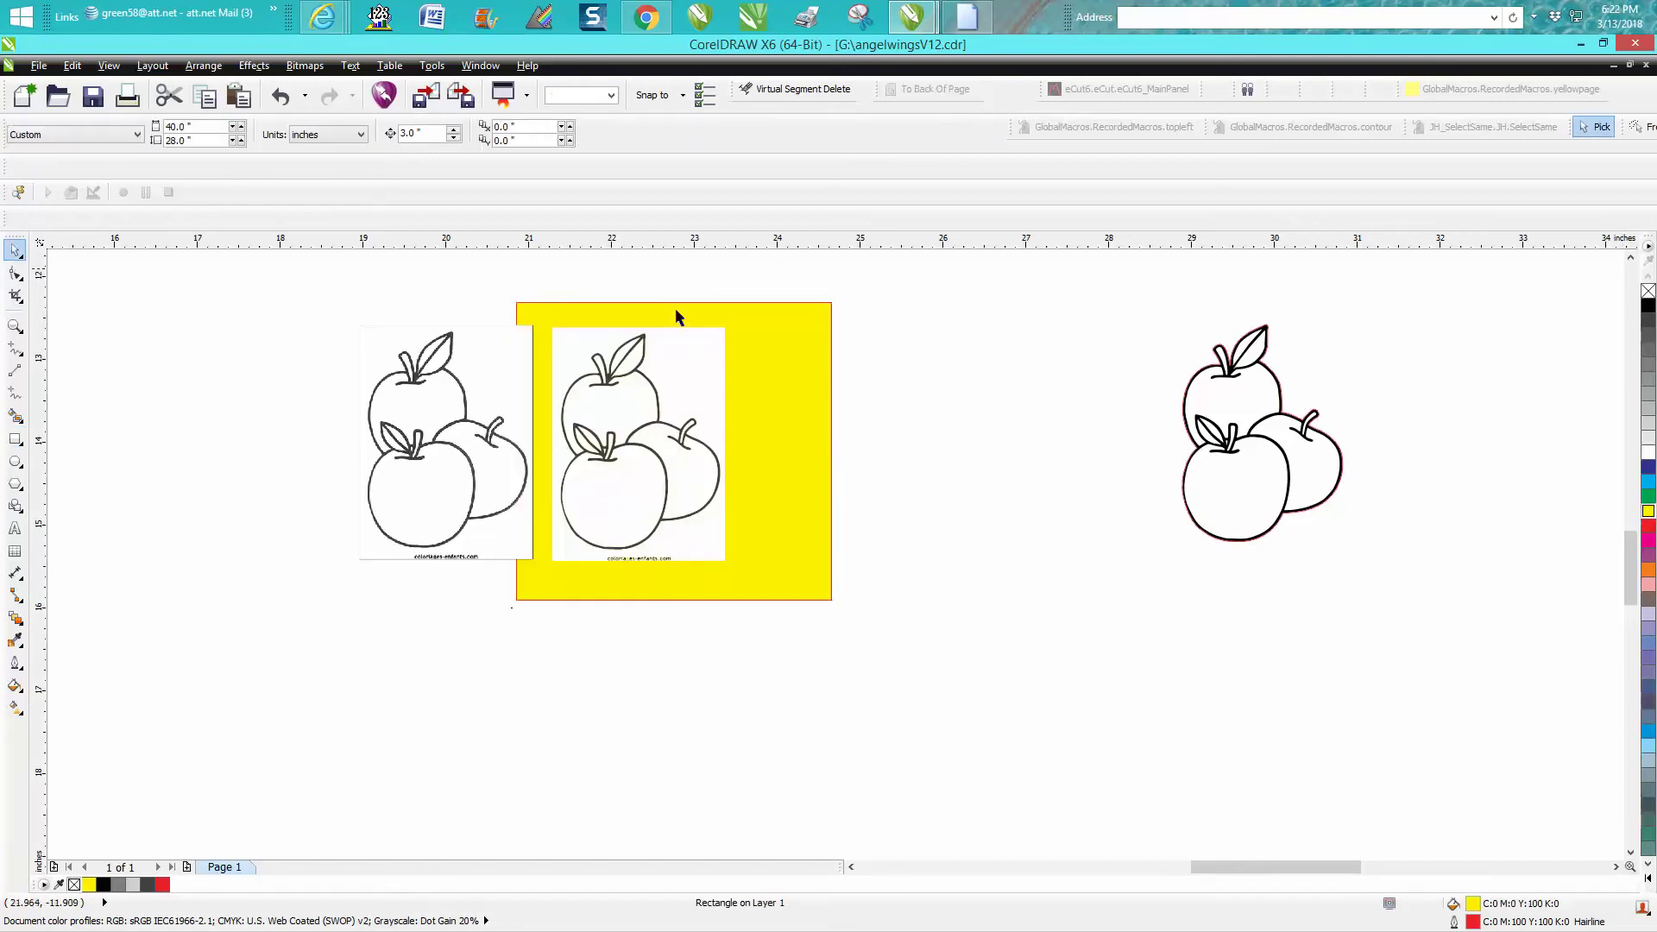
pyautogui.click(713, 357)
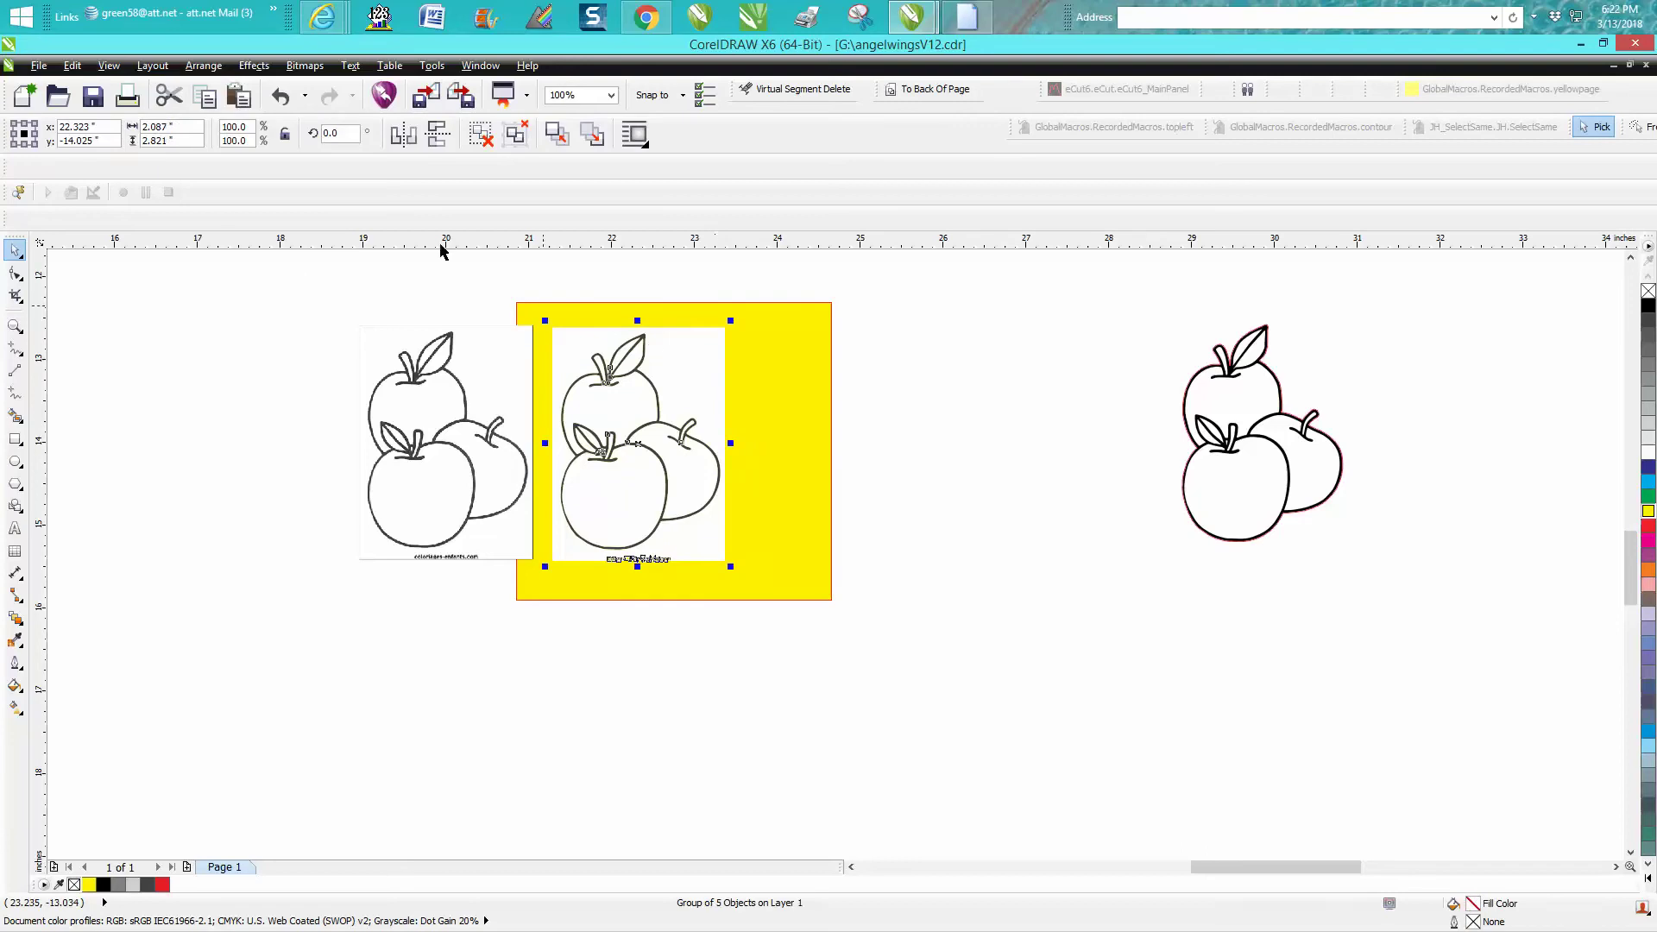
pyautogui.click(204, 66)
pyautogui.click(235, 196)
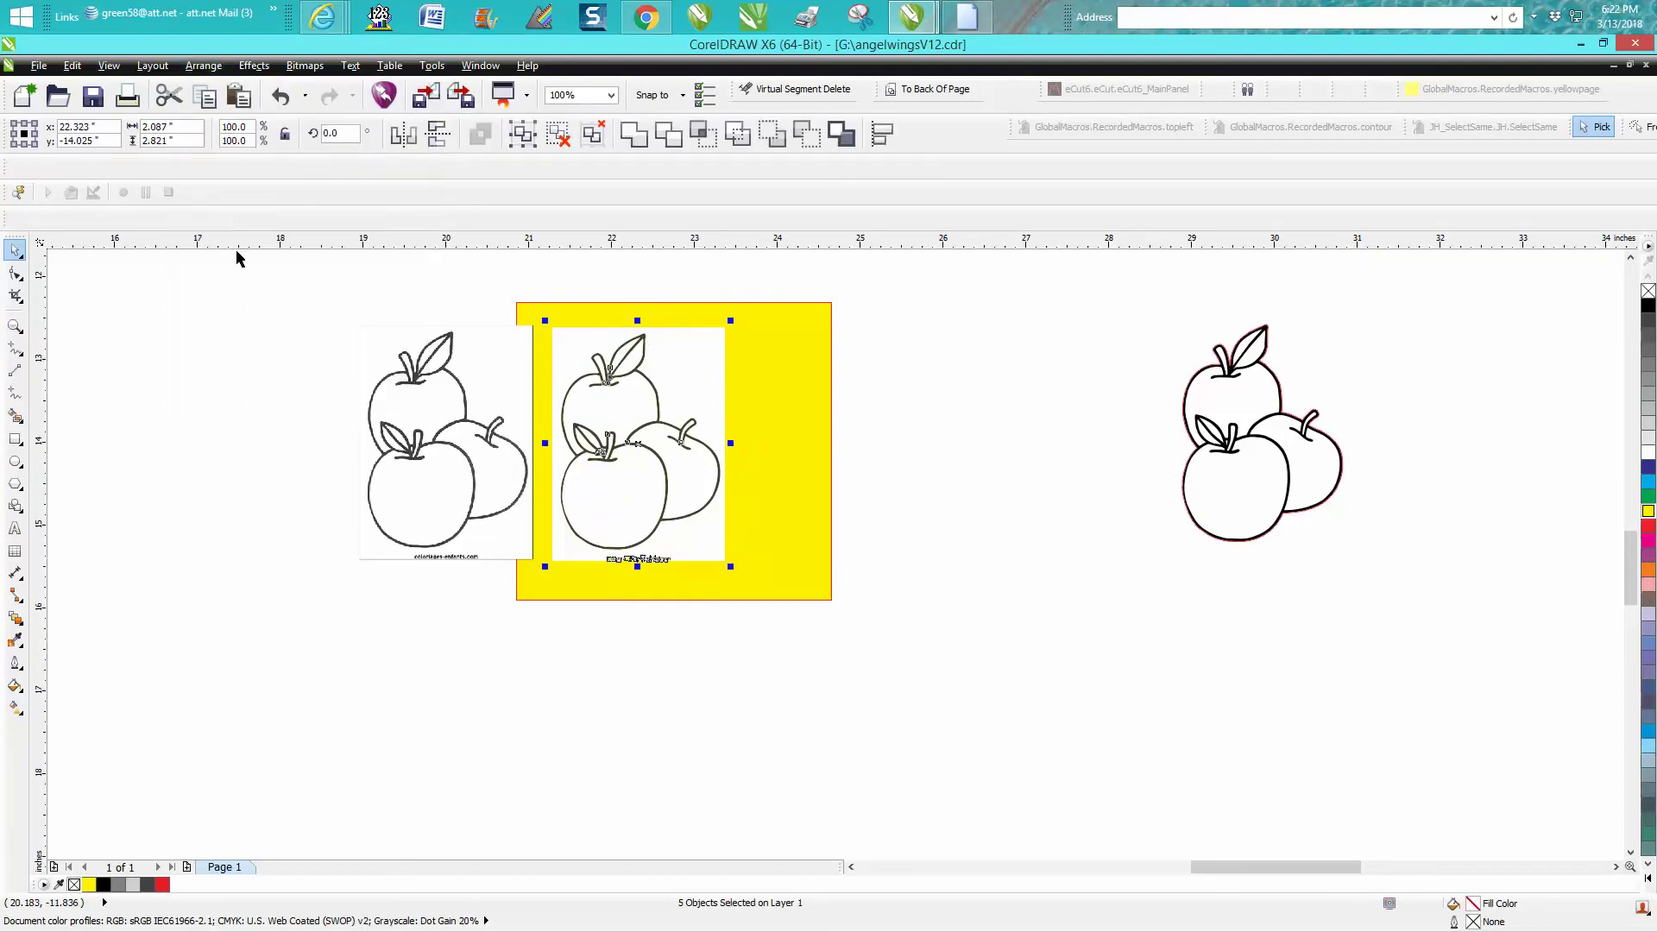
pyautogui.click(698, 361)
pyautogui.press('Delete')
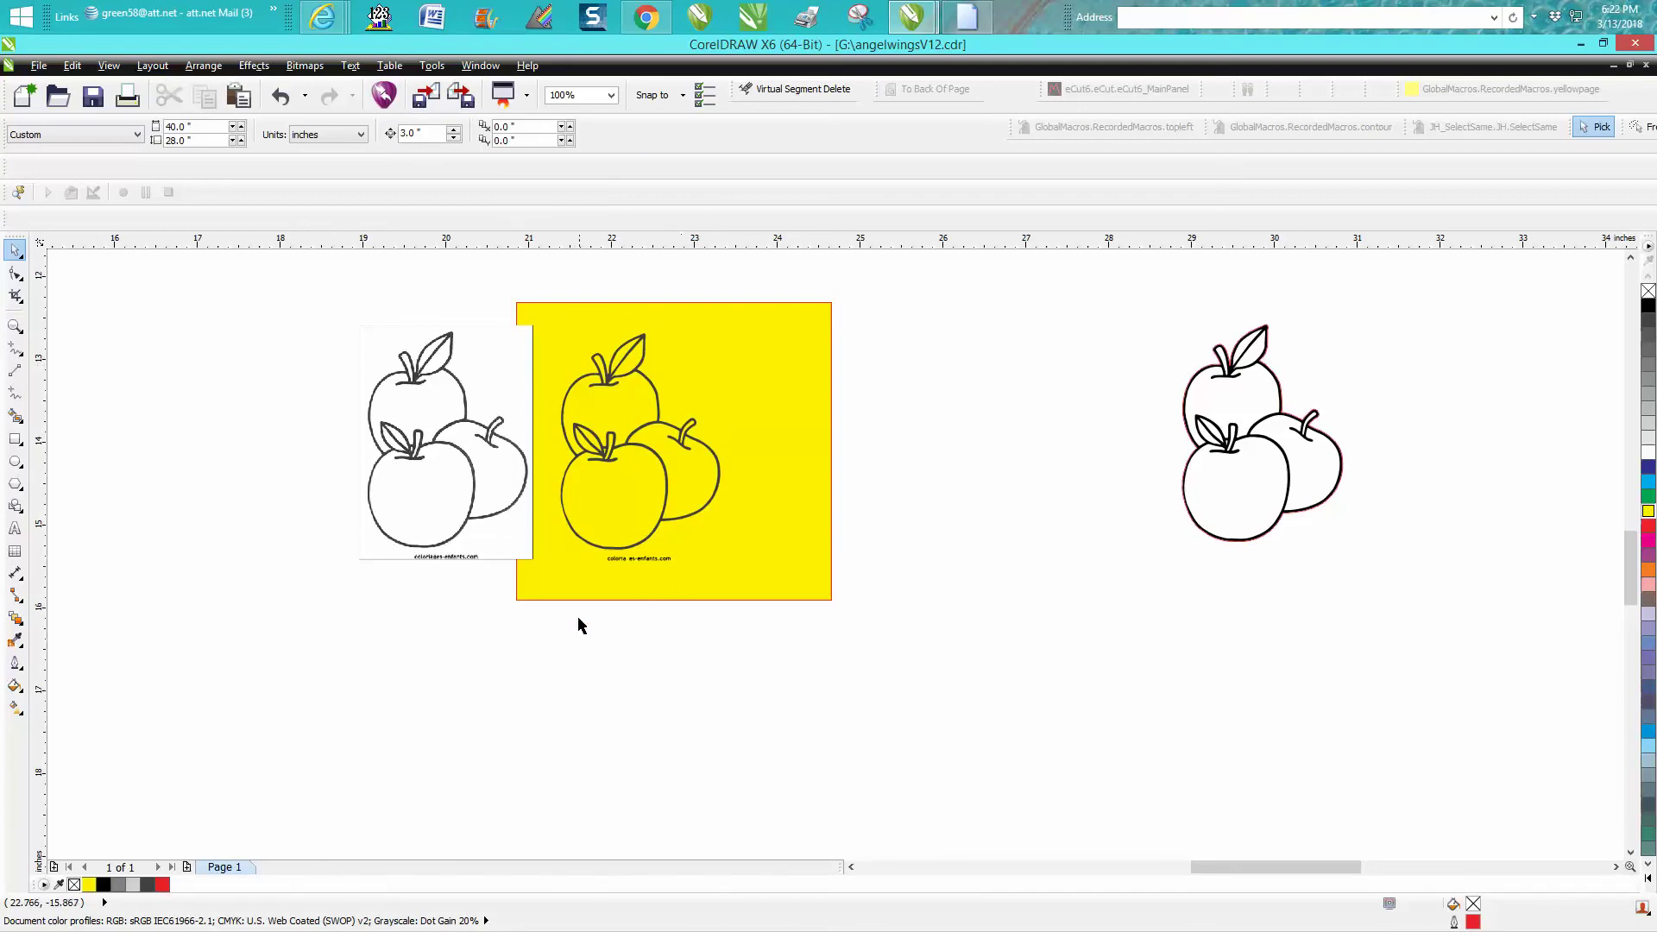
# Delete the caption text and drag the apple outlines below the yellow rectangle
pyautogui.moveTo(577, 620); pyautogui.dragTo(689, 552)
pyautogui.press('Delete')
pyautogui.click(666, 490)
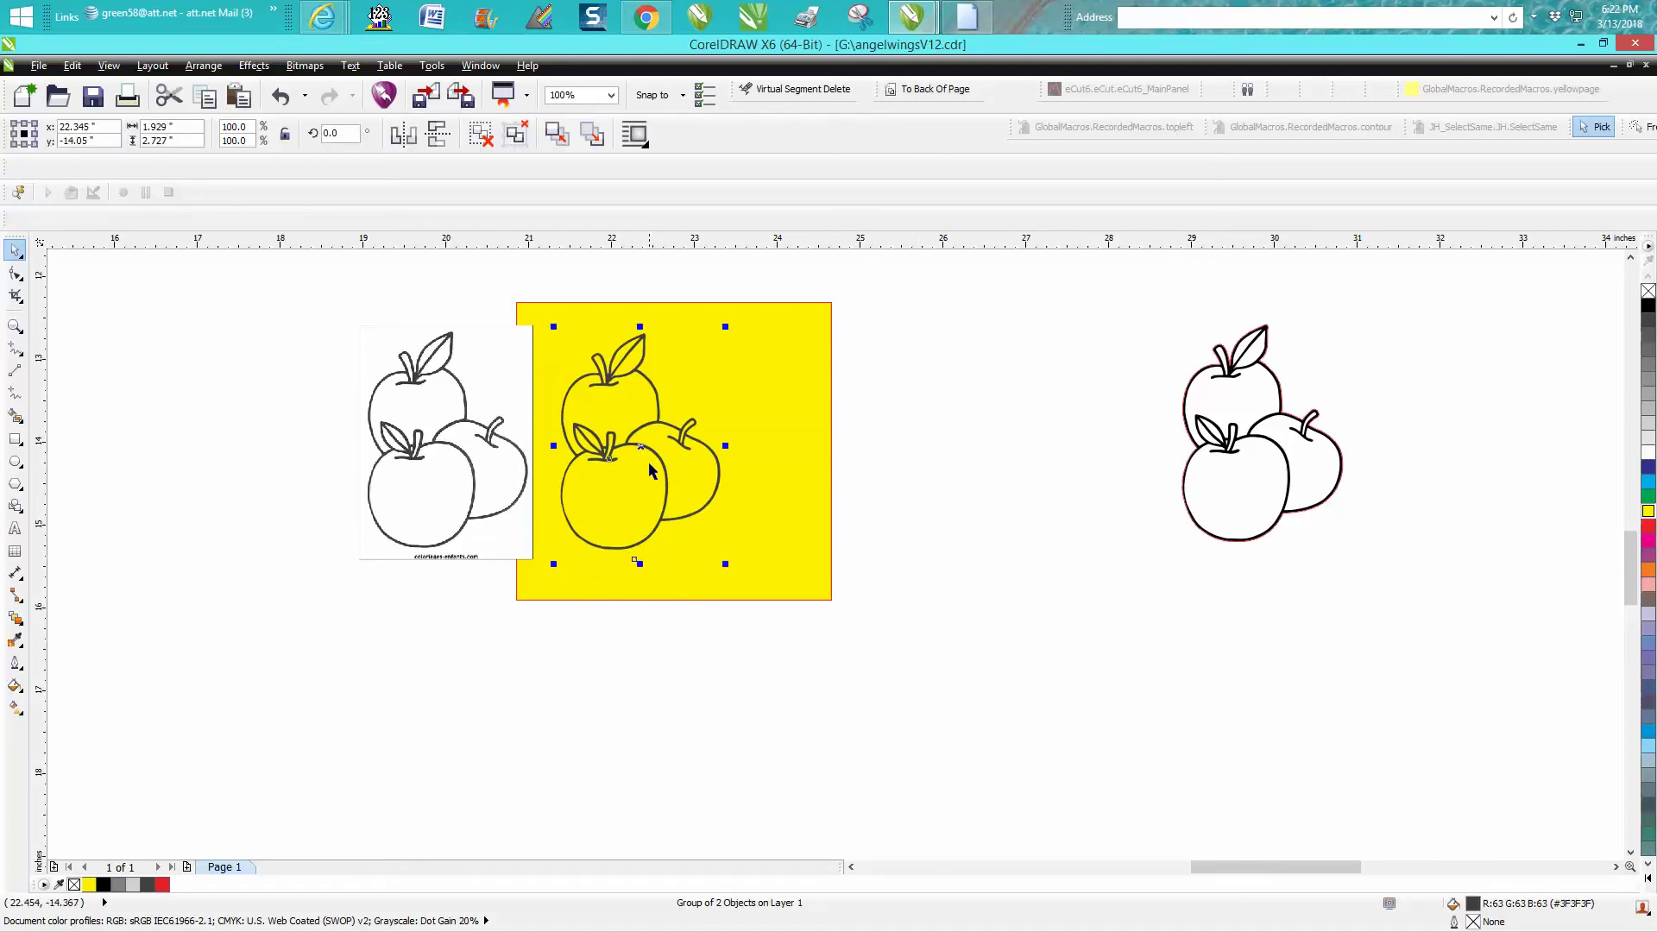
pyautogui.moveTo(636, 447); pyautogui.dragTo(930, 646)
# Delete the yellow rectangle and give the apple group no fill and a red outline
pyautogui.click(770, 447)
pyautogui.press('Delete')
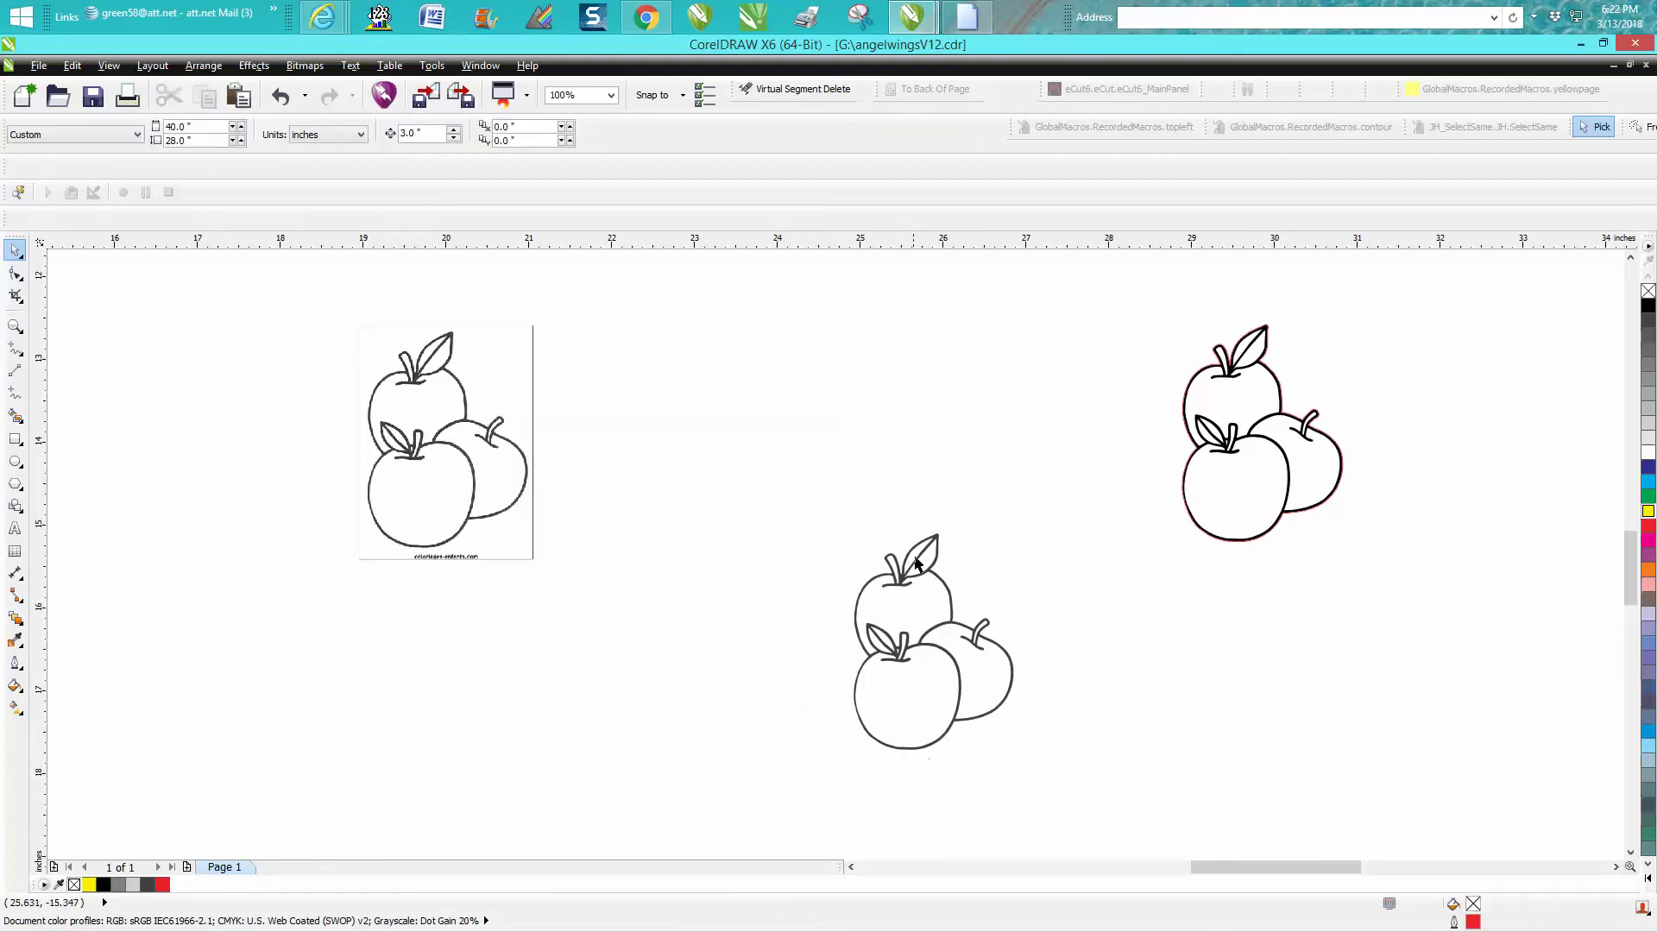
pyautogui.click(917, 561)
pyautogui.click(1648, 292)
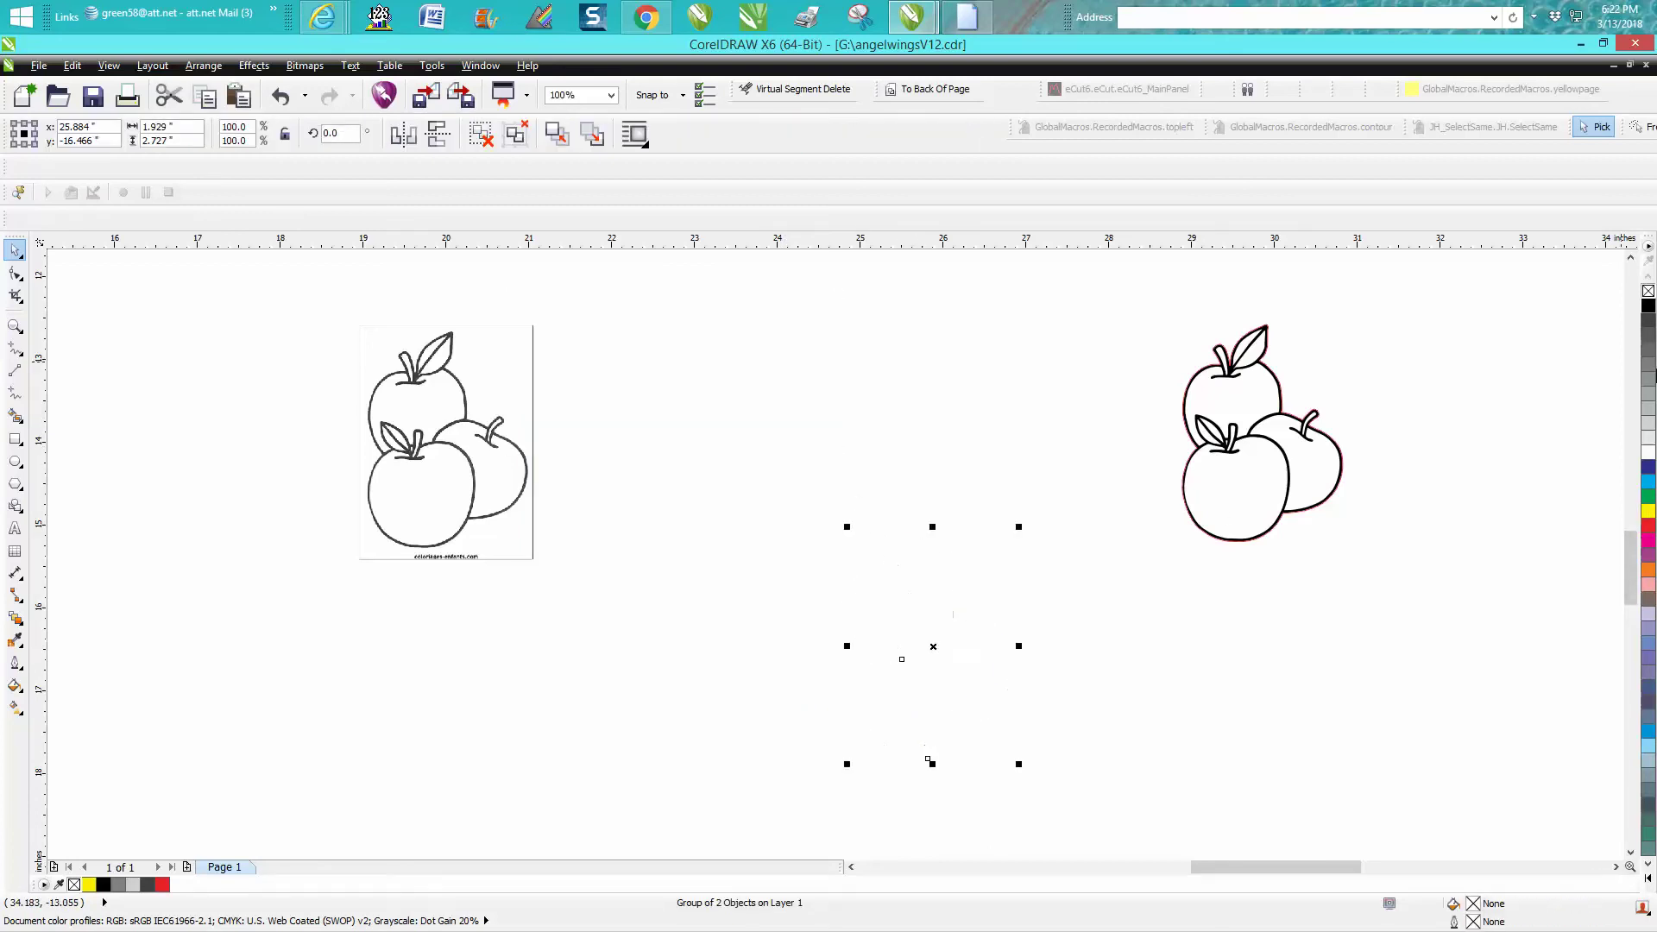
pyautogui.rightClick(1649, 527)
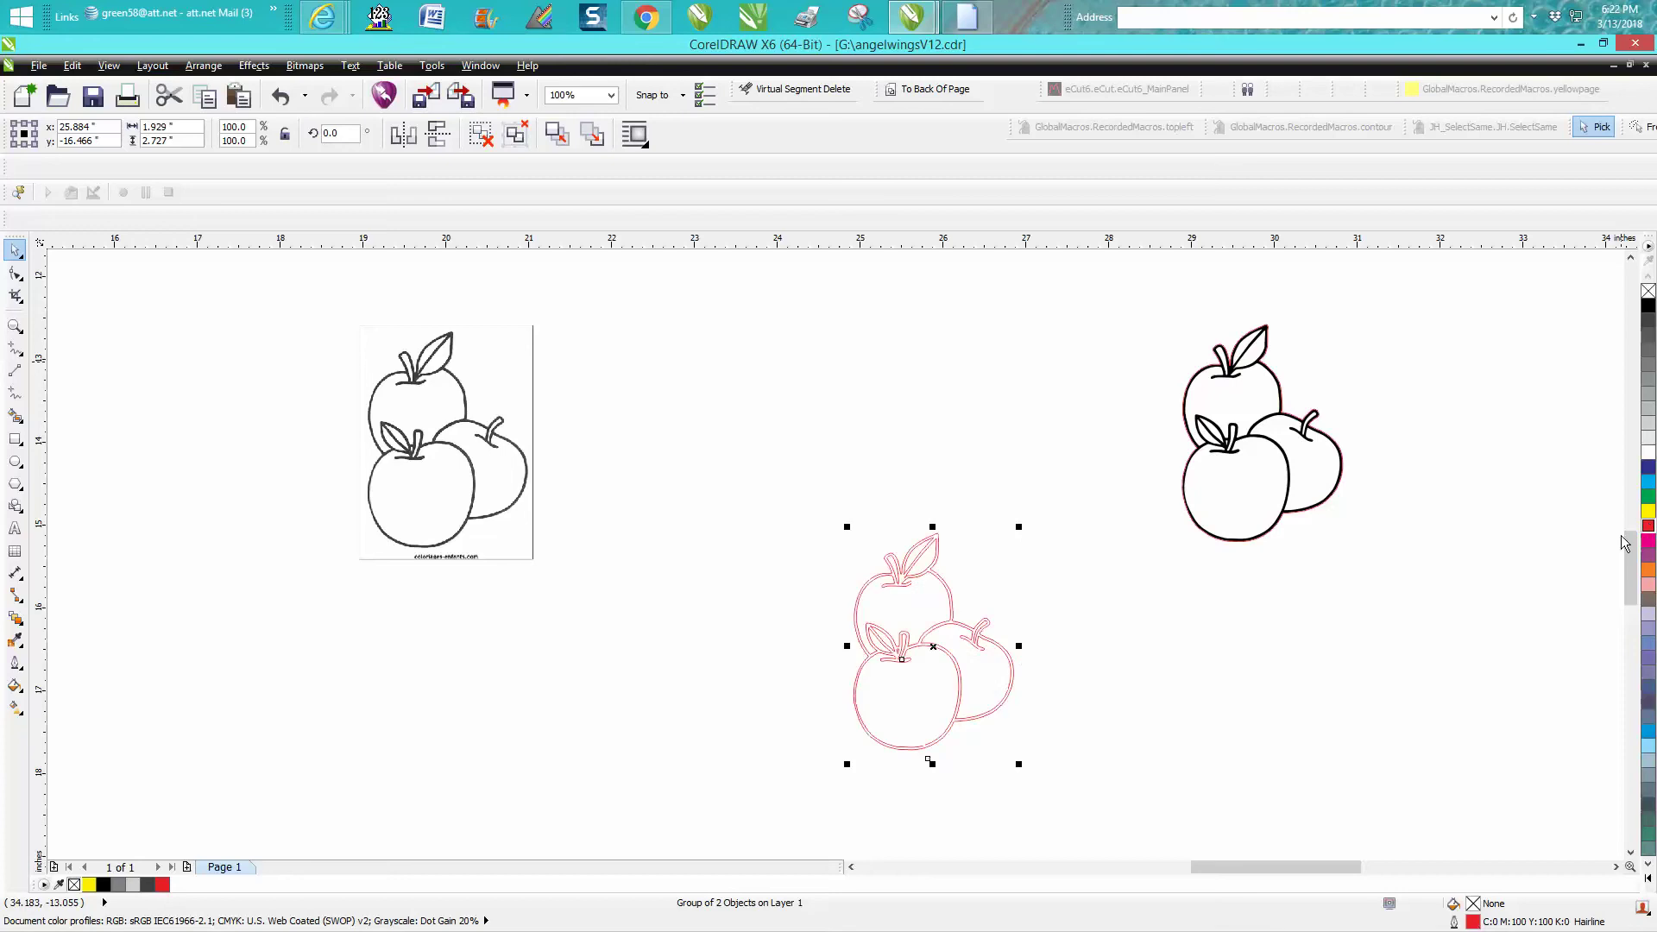
# Move the red-outlined apple group slightly lower on the canvas
pyautogui.click(15, 327)
pyautogui.moveTo(851, 516)
pyautogui.mouseDown()
pyautogui.moveTo(1054, 736)
pyautogui.moveTo(1107, 762)
pyautogui.mouseUp()
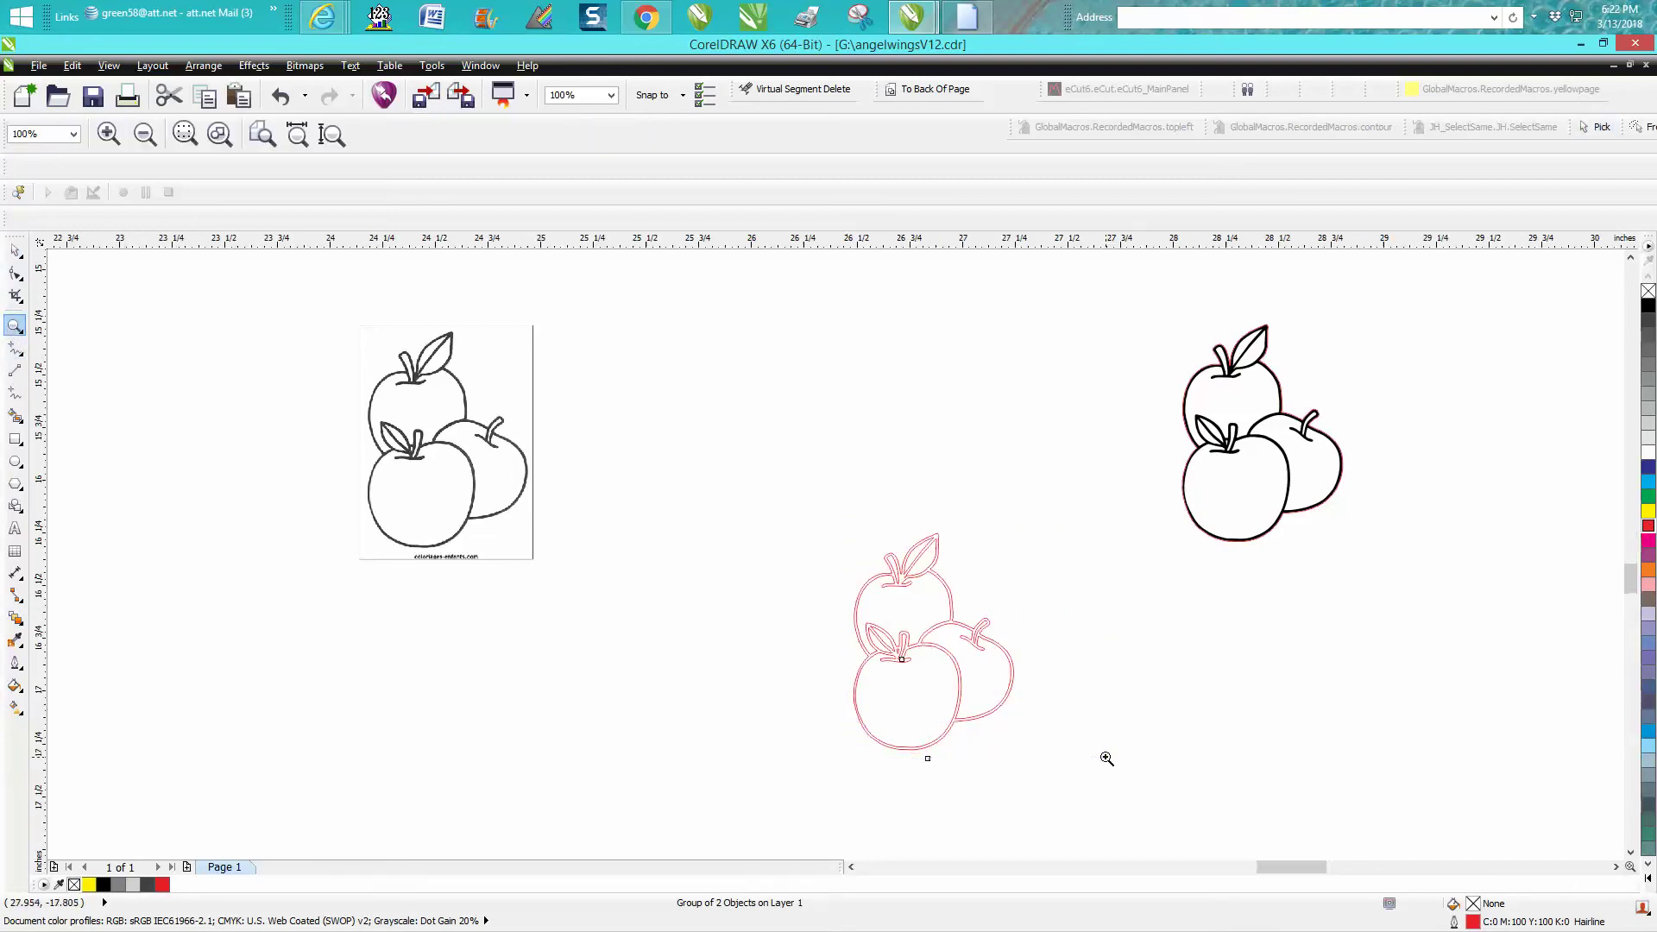
pyautogui.scroll(-2, 782, 643)
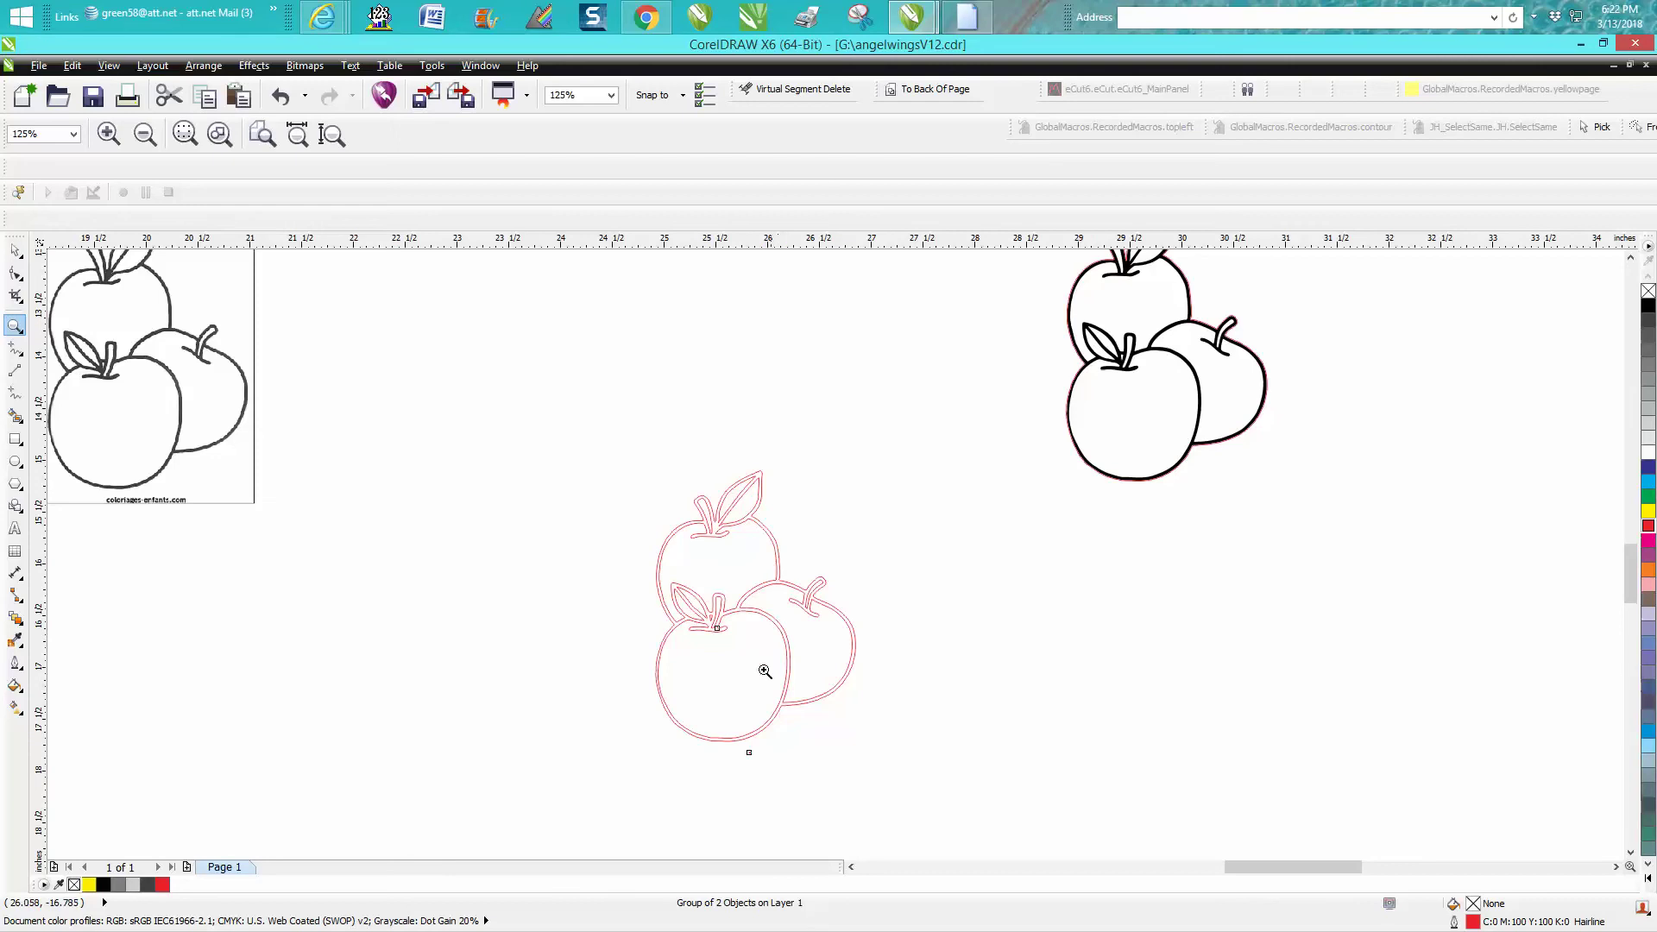
pyautogui.click(15, 252)
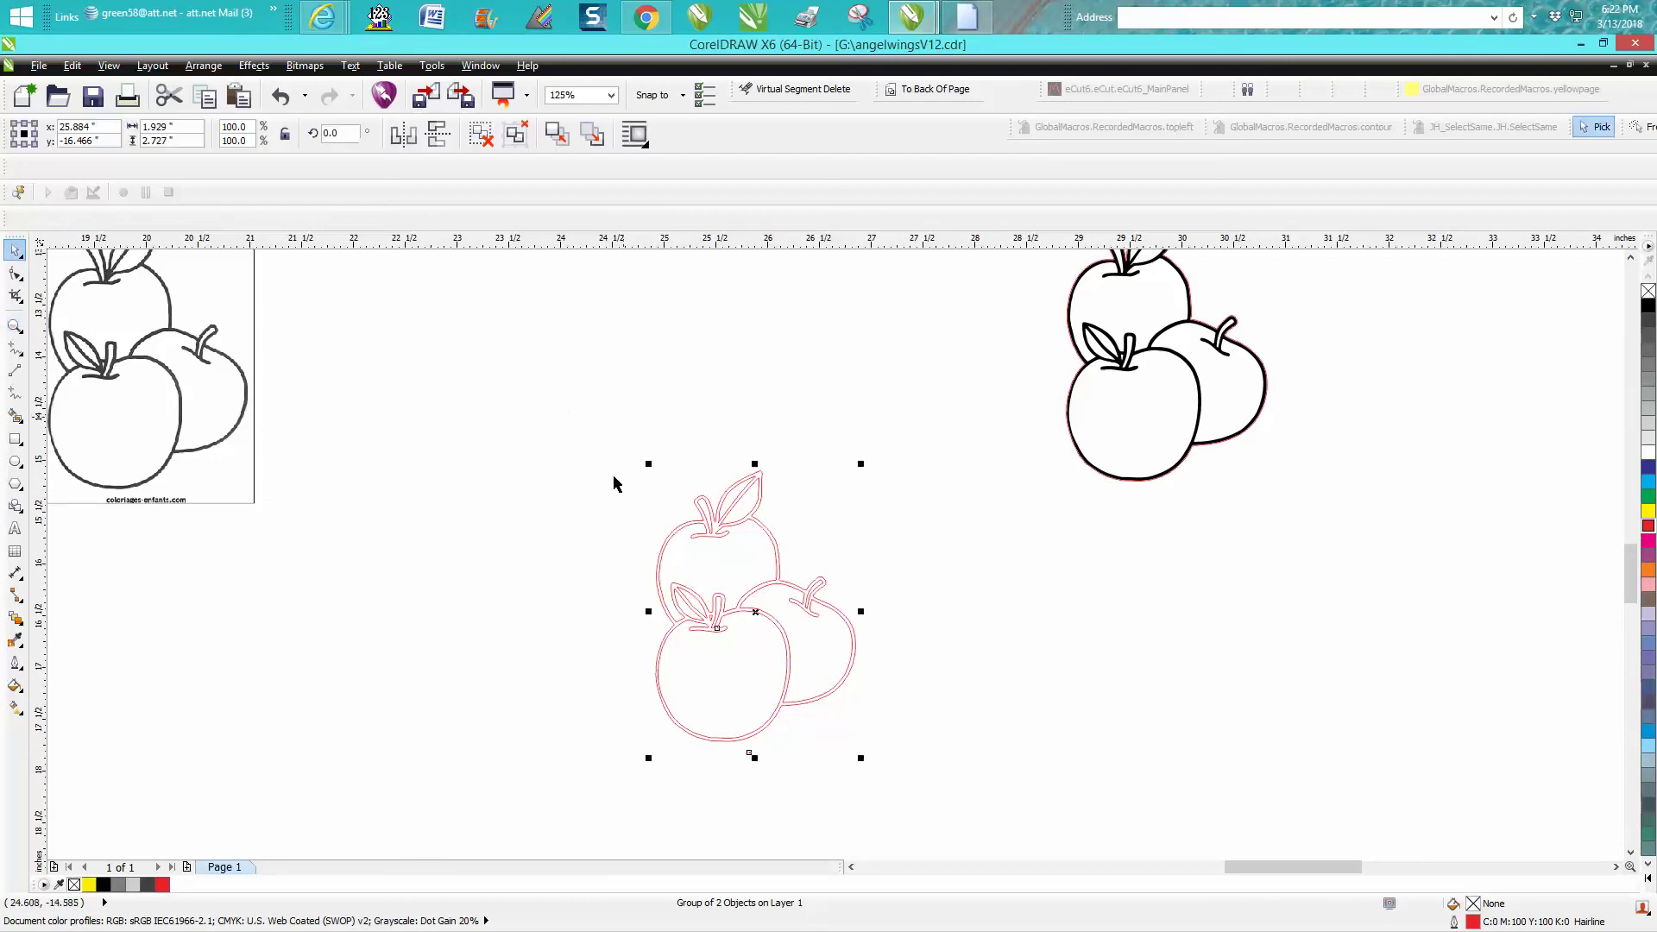
pyautogui.moveTo(616, 484); pyautogui.dragTo(922, 789)
pyautogui.scroll(-2, 844, 538)
pyautogui.moveTo(794, 567); pyautogui.dragTo(799, 627)
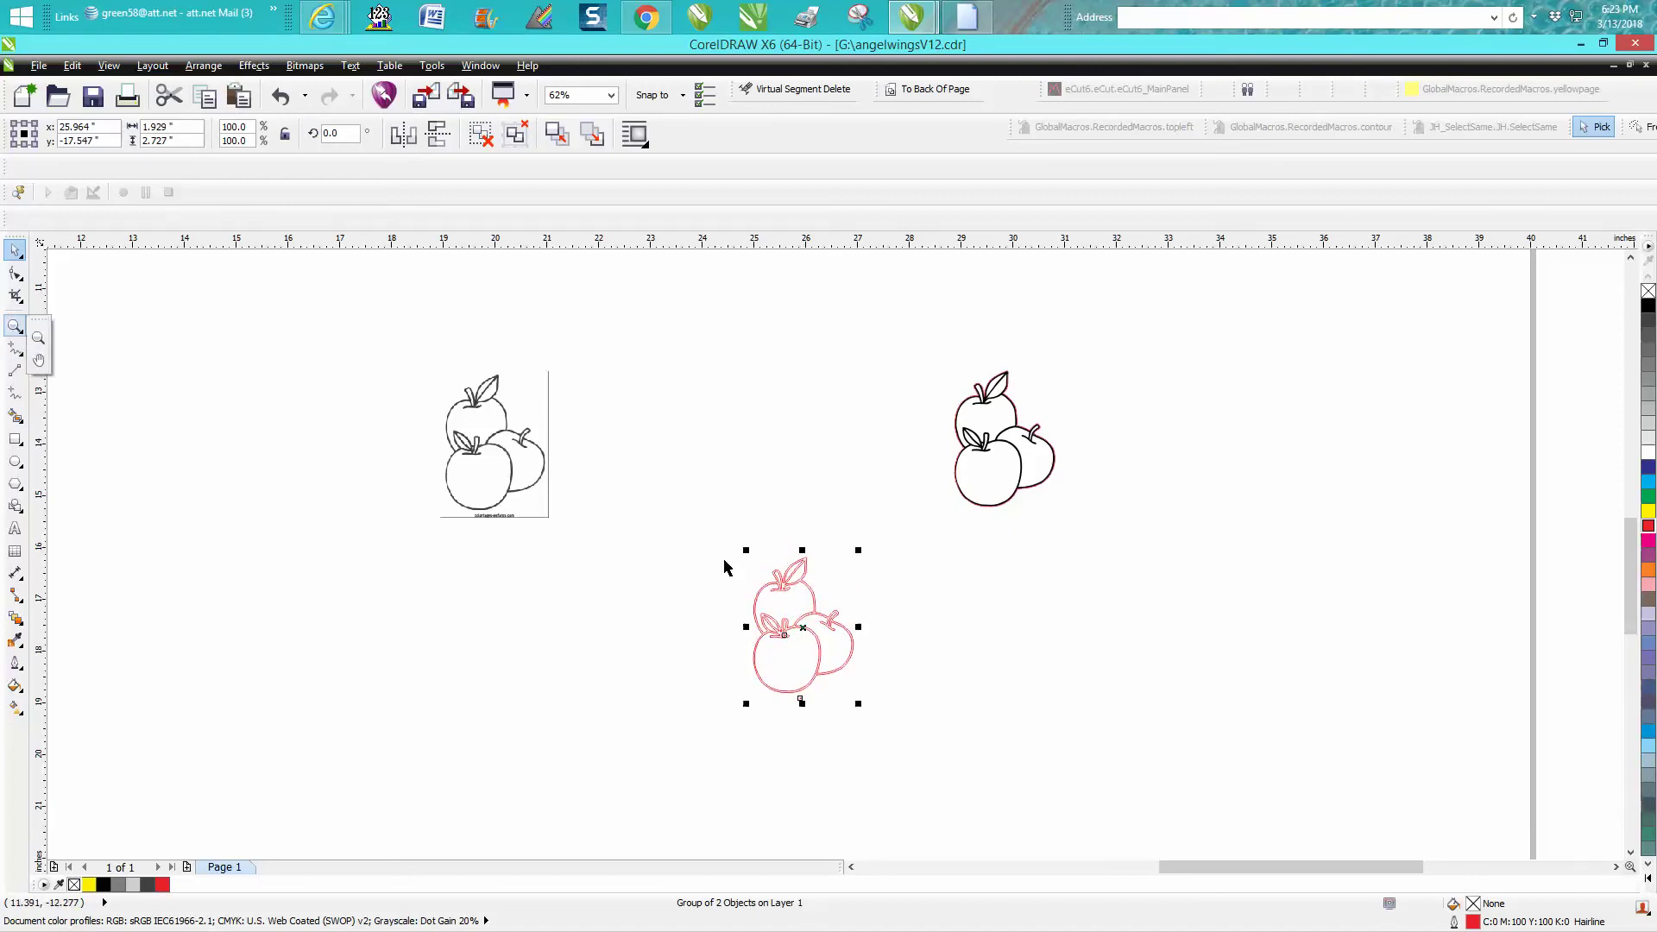
pyautogui.click(16, 326)
pyautogui.moveTo(701, 528); pyautogui.dragTo(1246, 816)
pyautogui.click(15, 250)
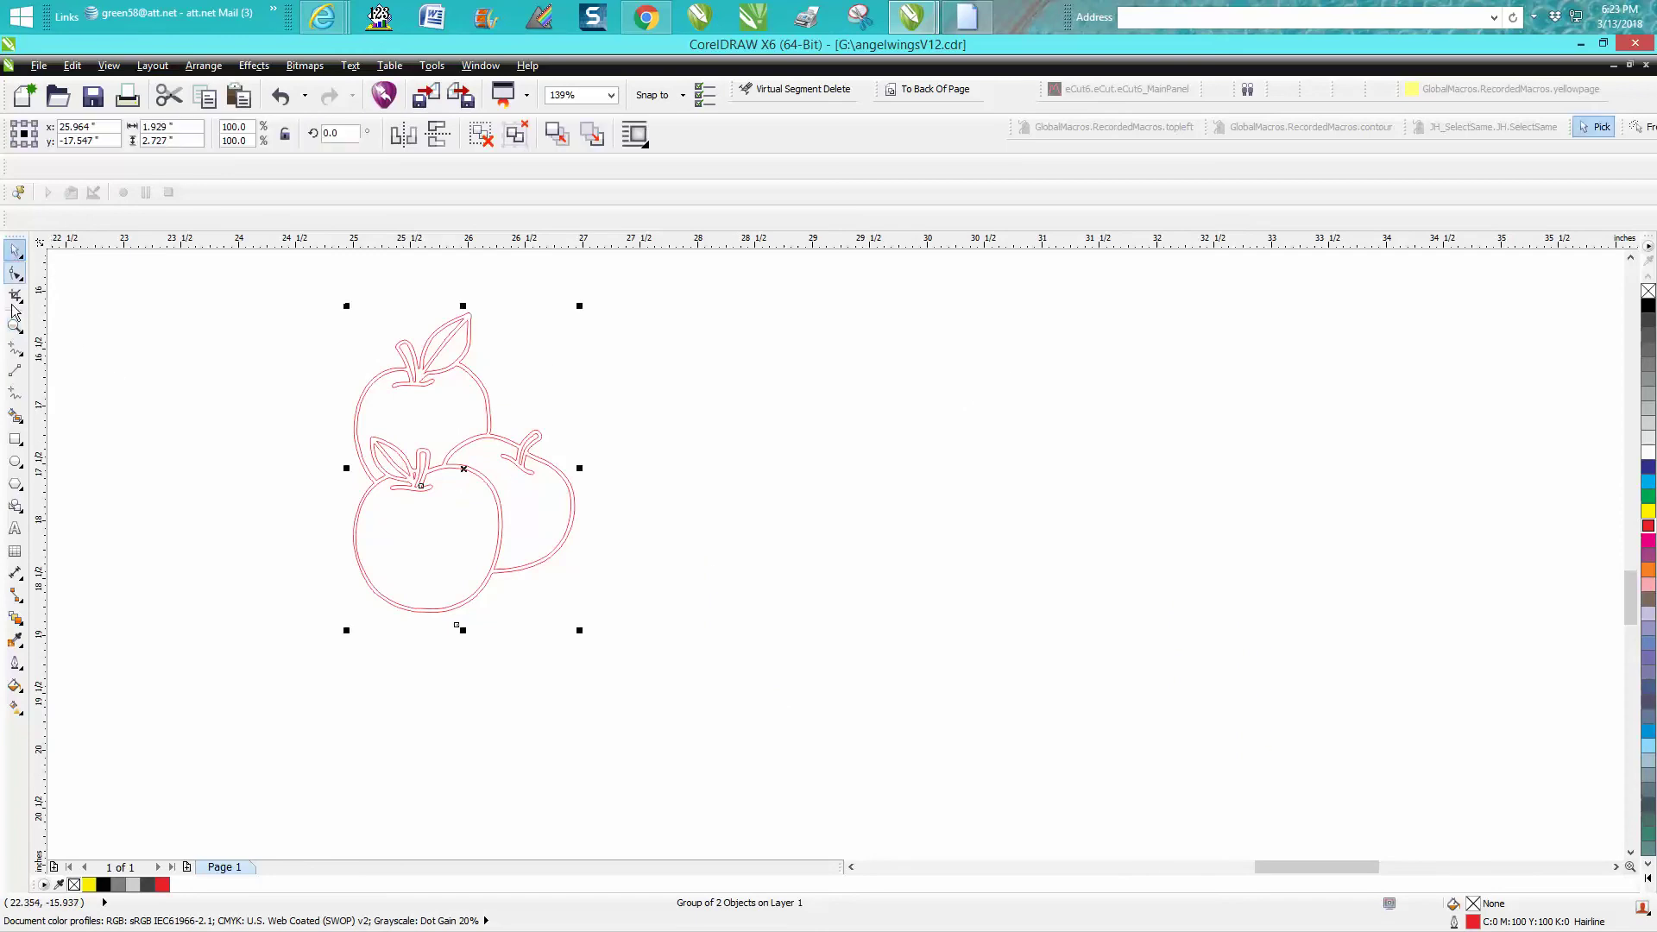
# Smart Fill the apples into a new black-outlined curve and shift it 3 inches right
pyautogui.click(16, 415)
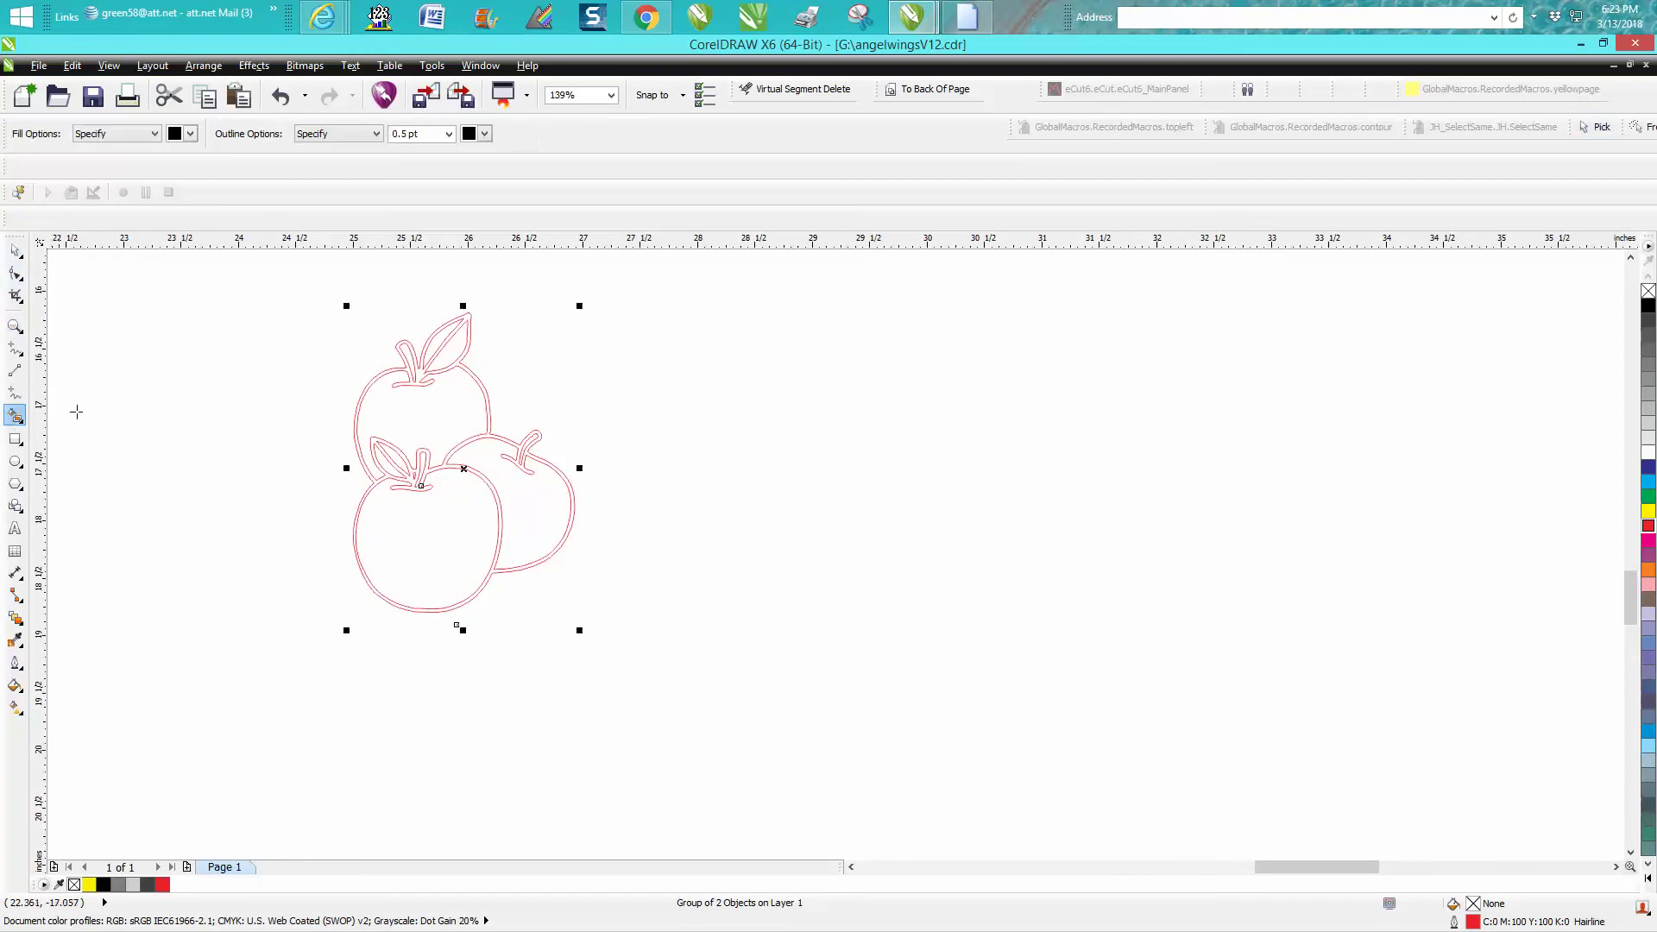
pyautogui.click(416, 371)
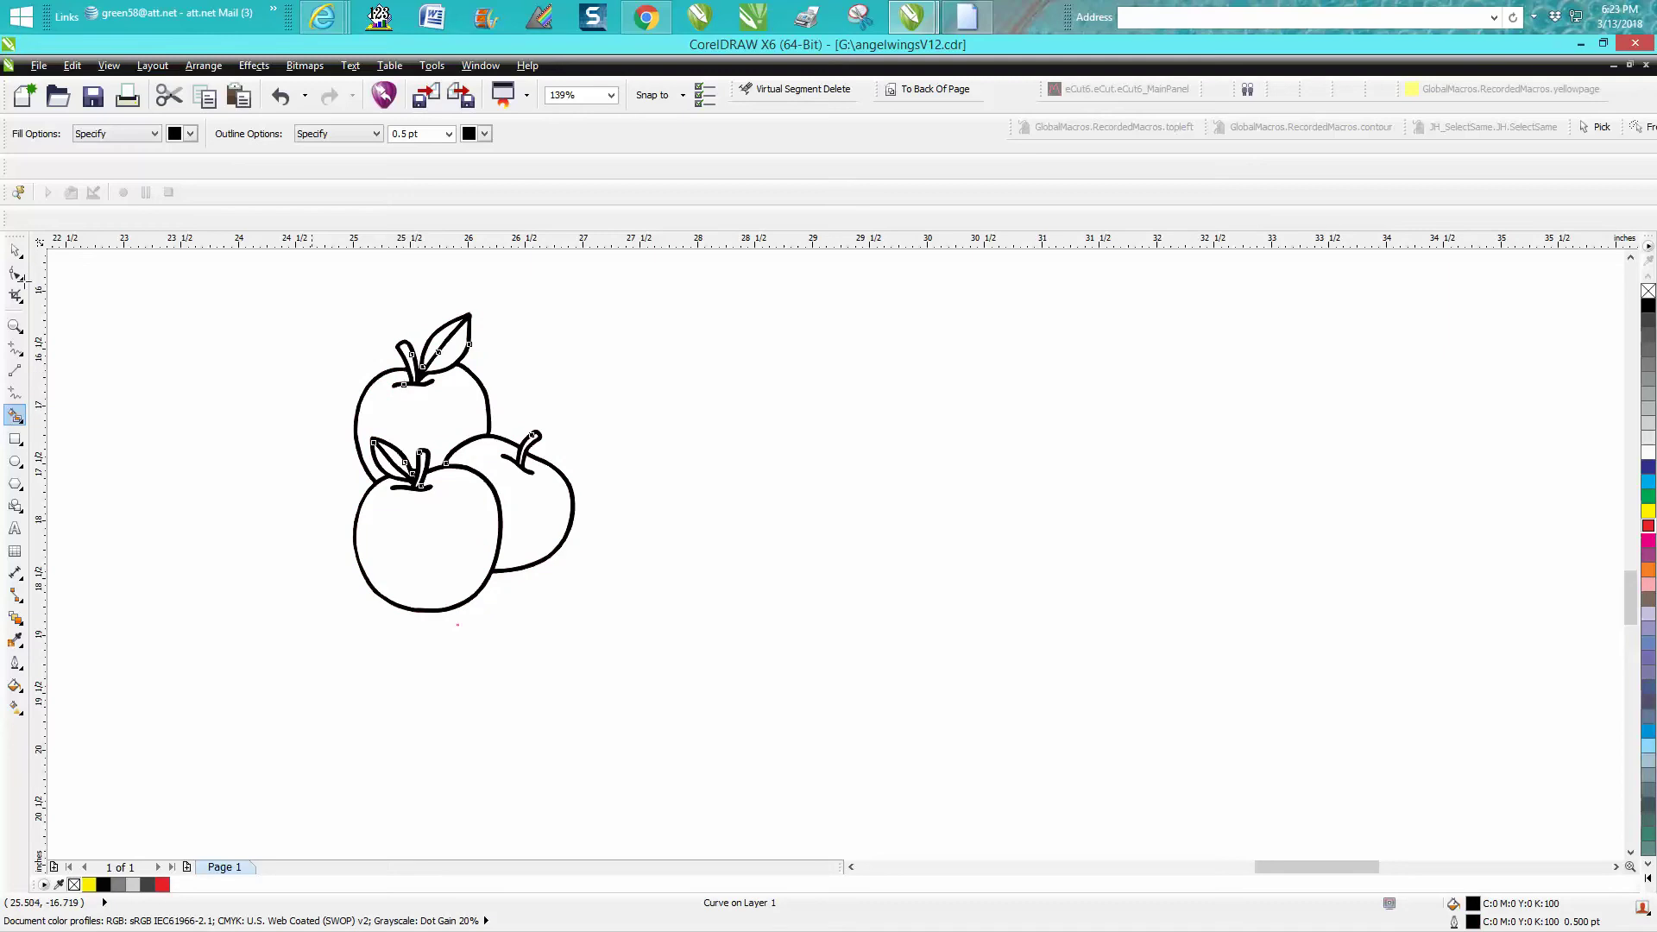
pyautogui.click(16, 251)
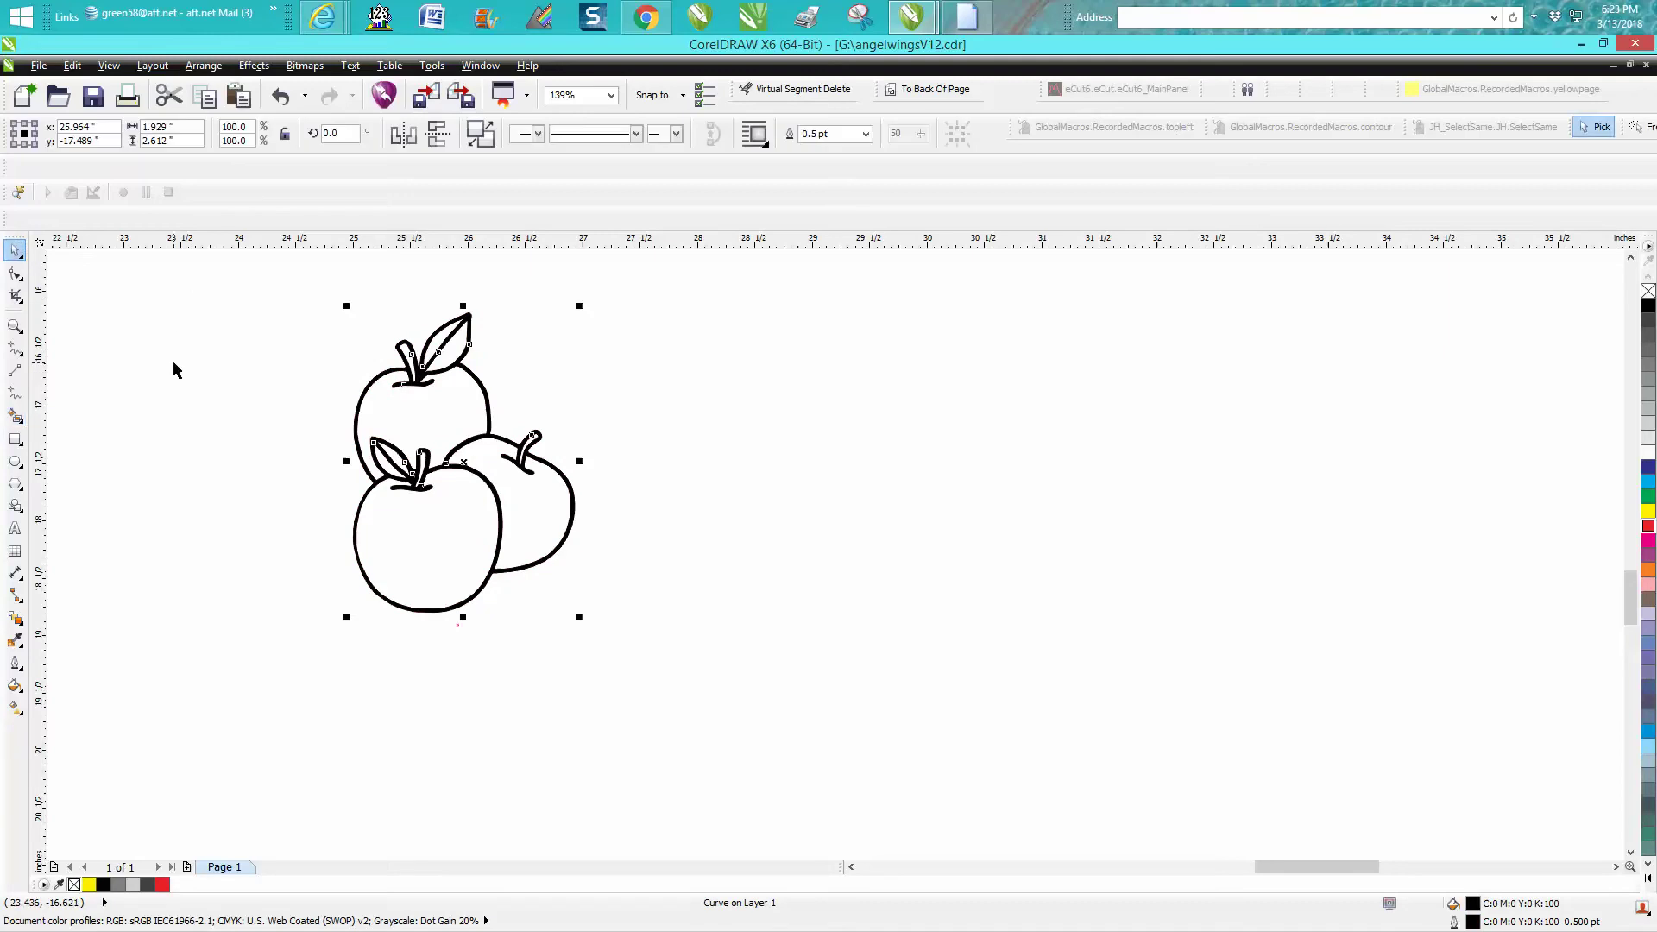
pyautogui.hotkey('shift', 'Right')
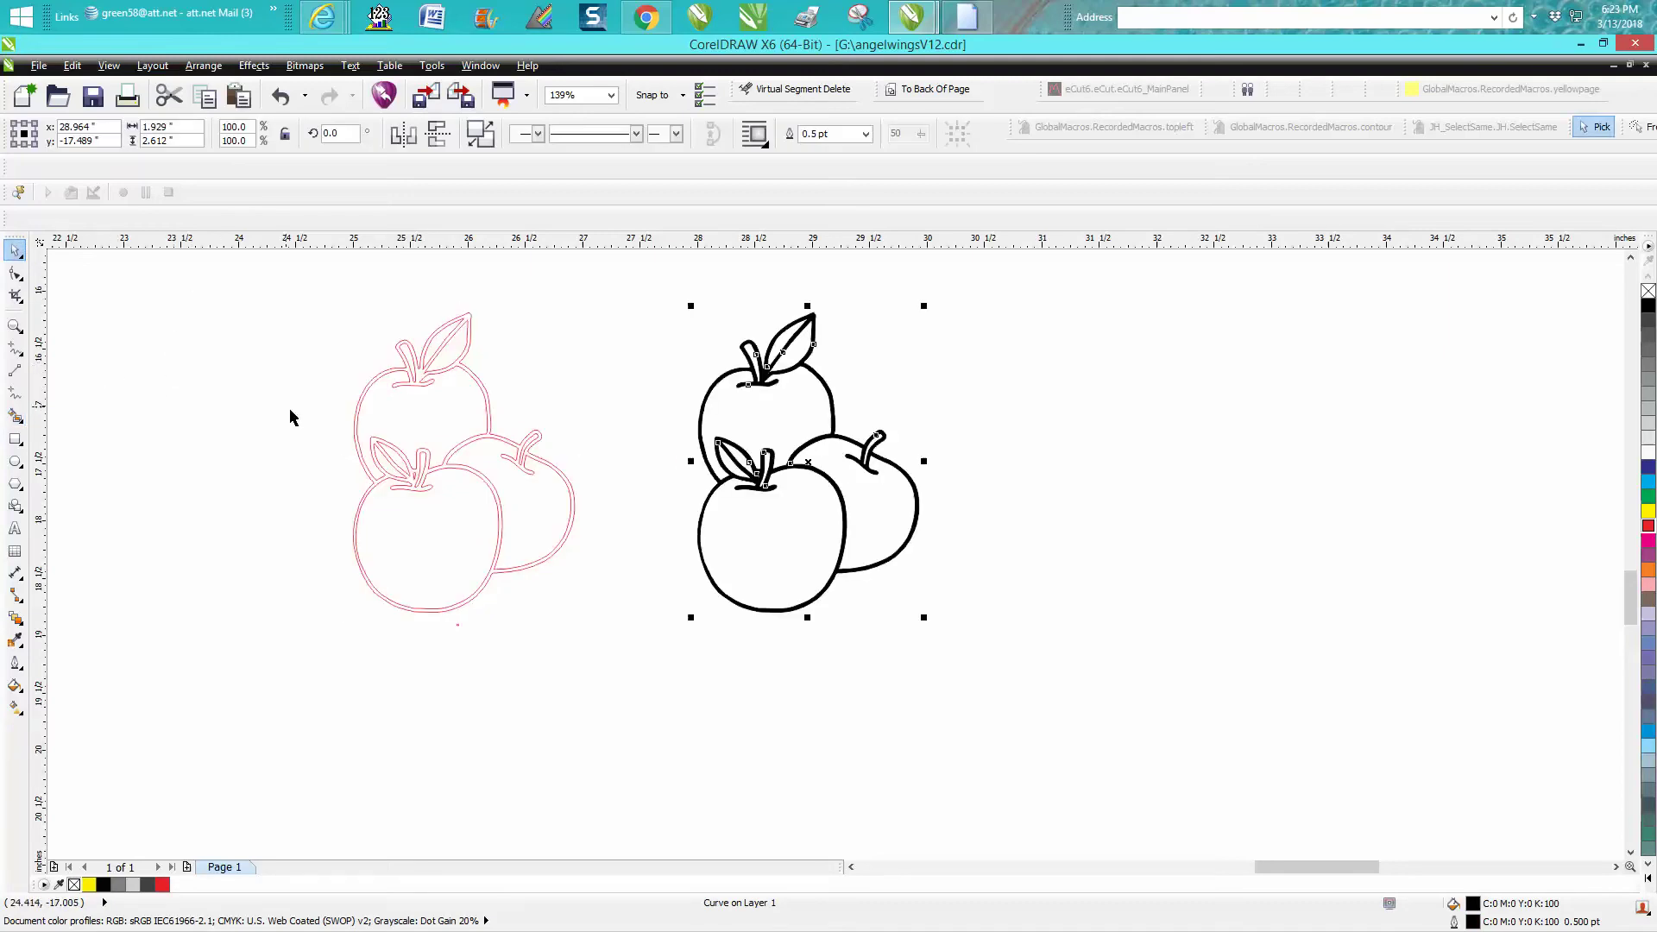
pyautogui.click(423, 348)
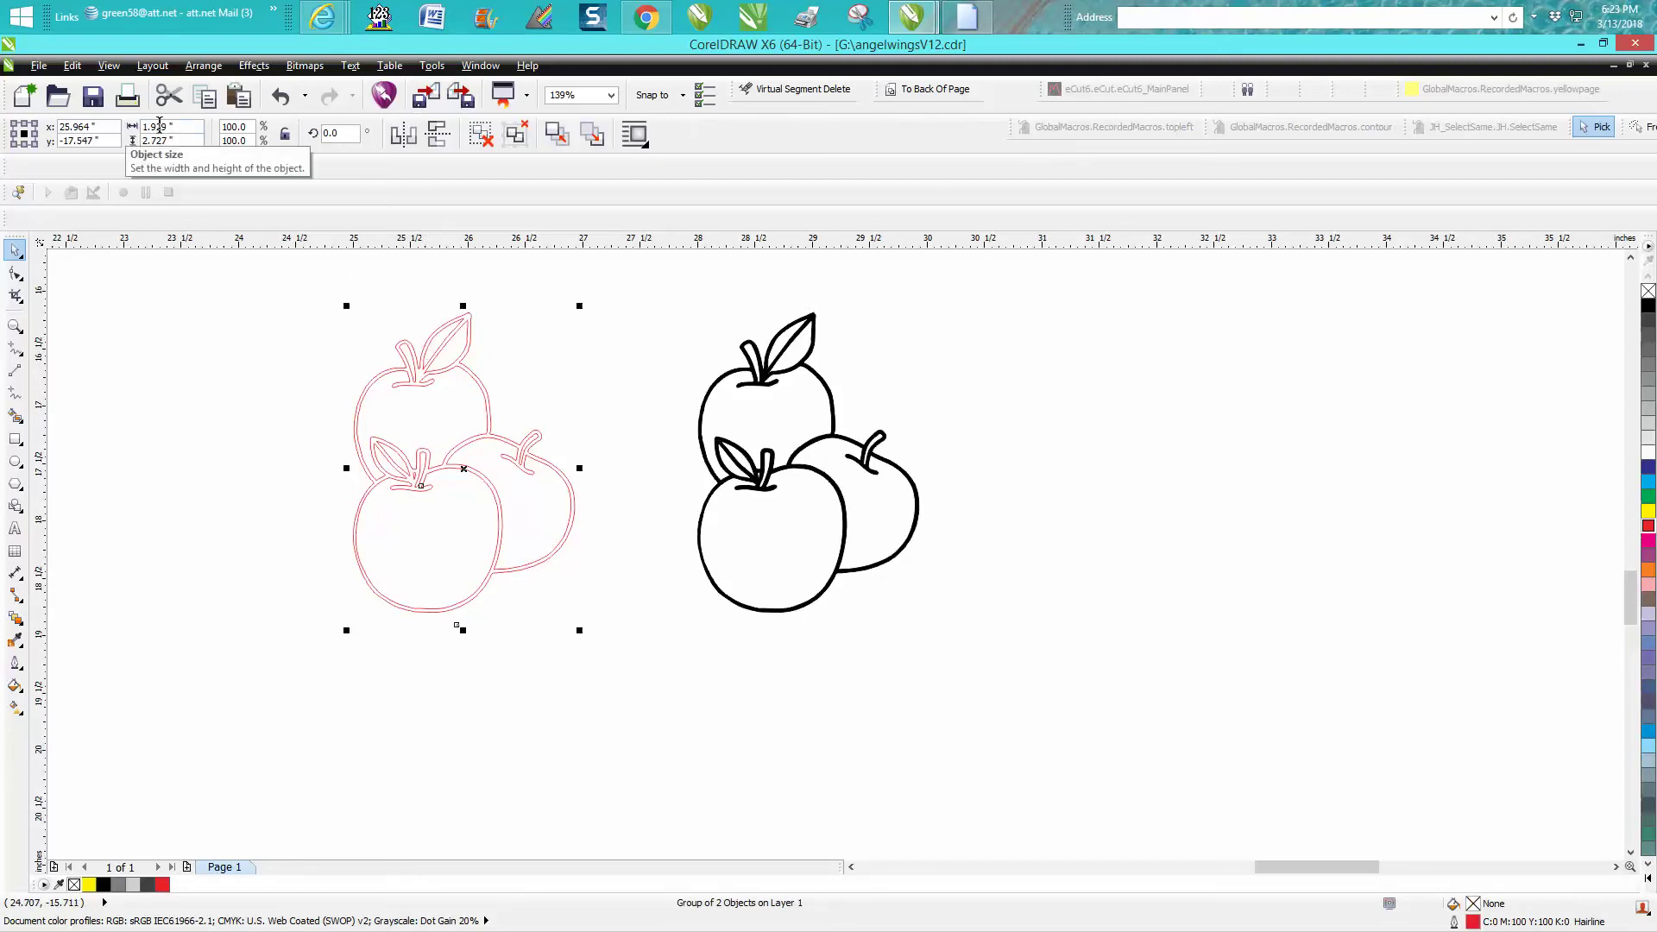
pyautogui.click(320, 260)
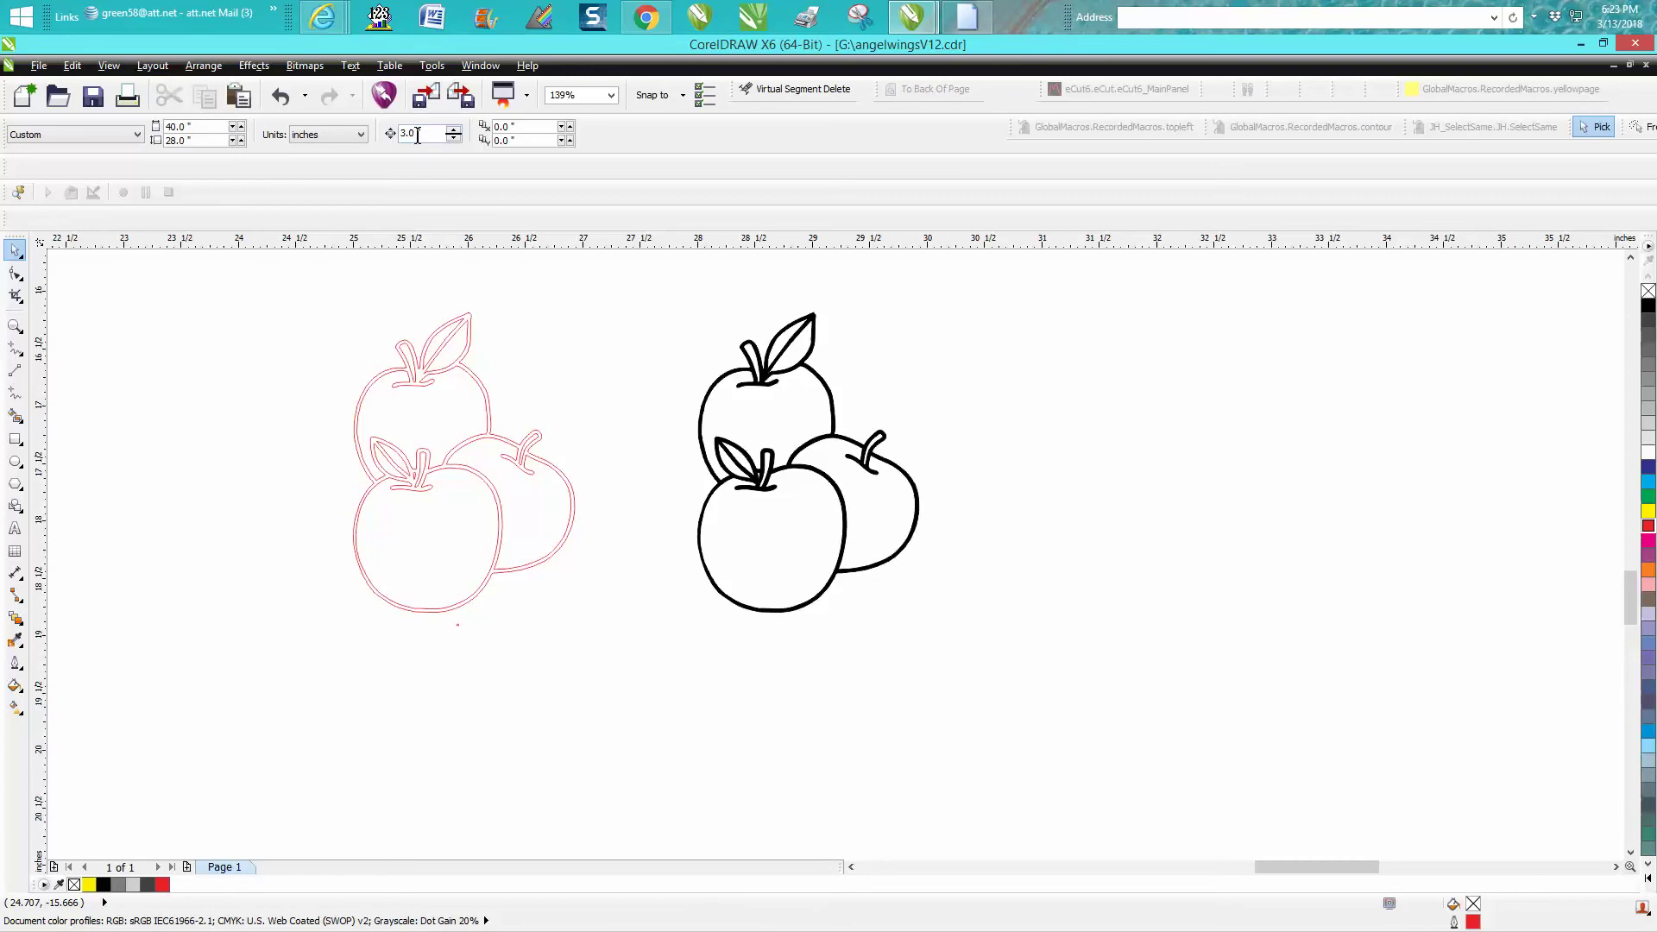
pyautogui.click(799, 371)
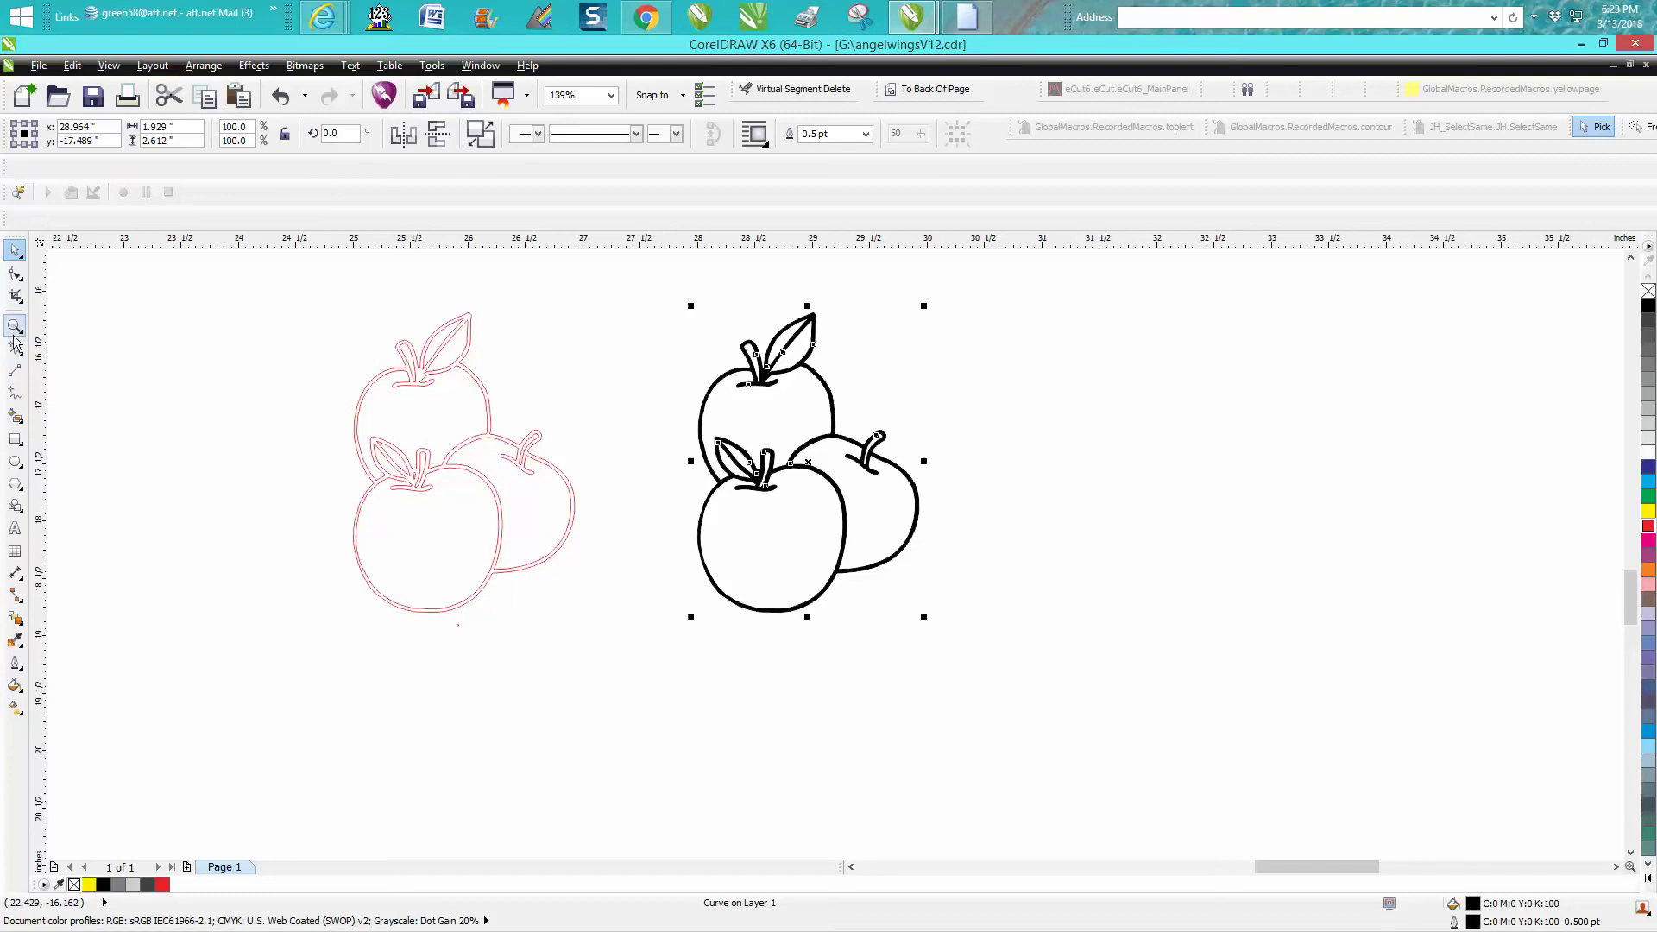
pyautogui.click(14, 438)
pyautogui.moveTo(656, 306); pyautogui.dragTo(1001, 664)
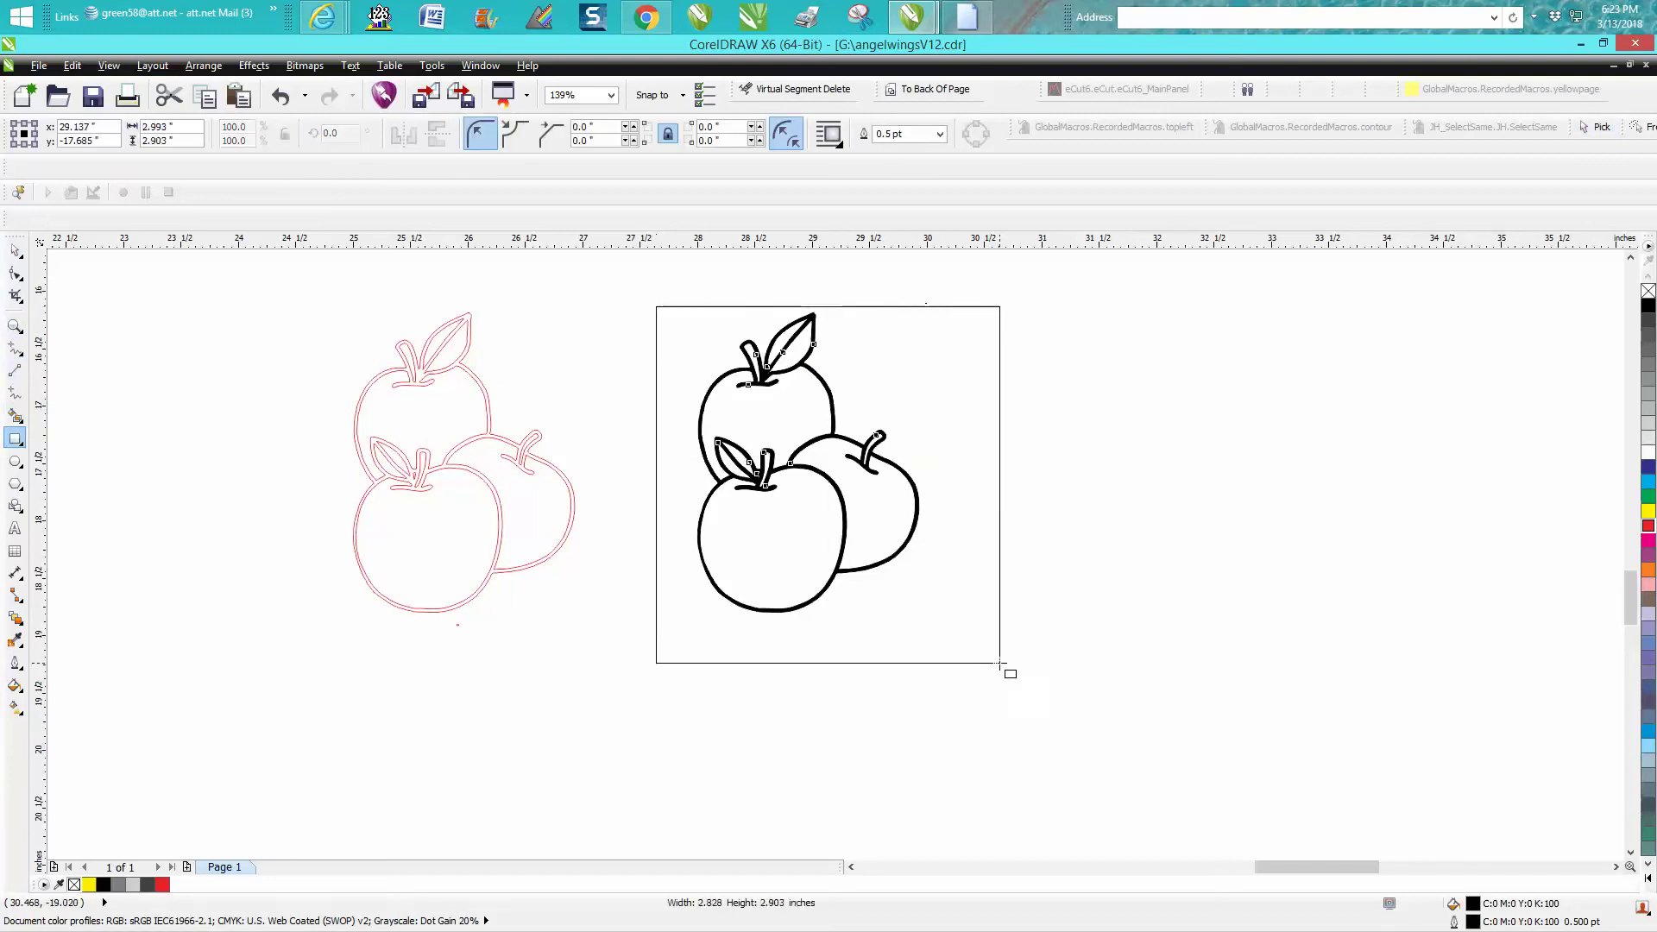
pyautogui.click(1647, 511)
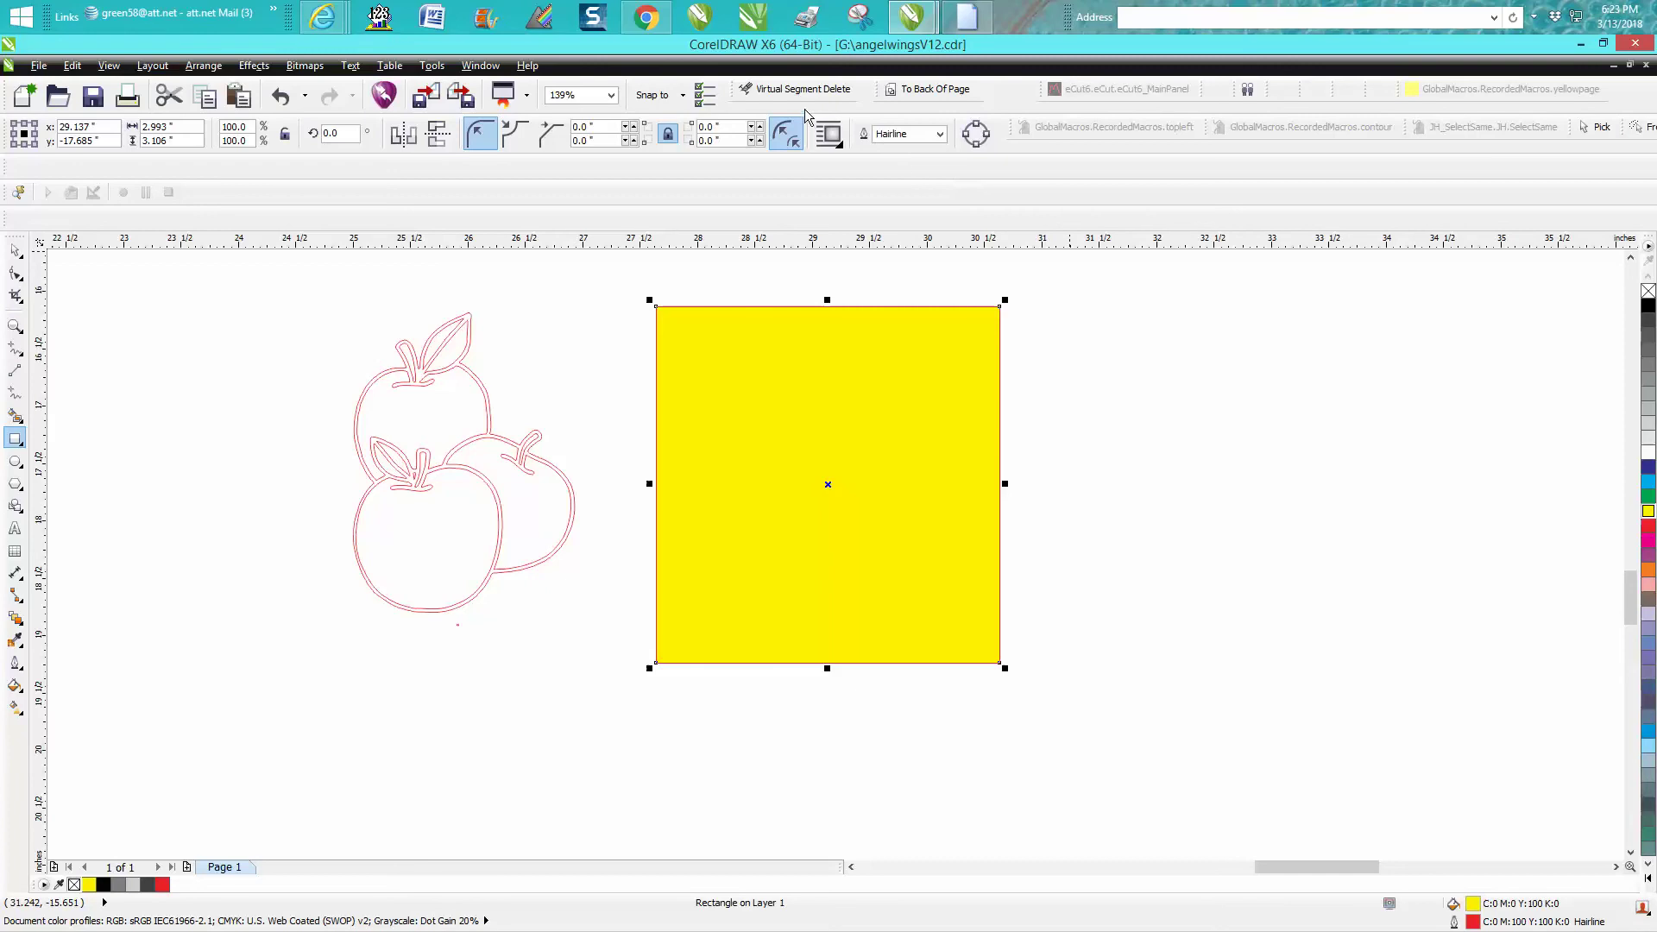
pyautogui.click(926, 89)
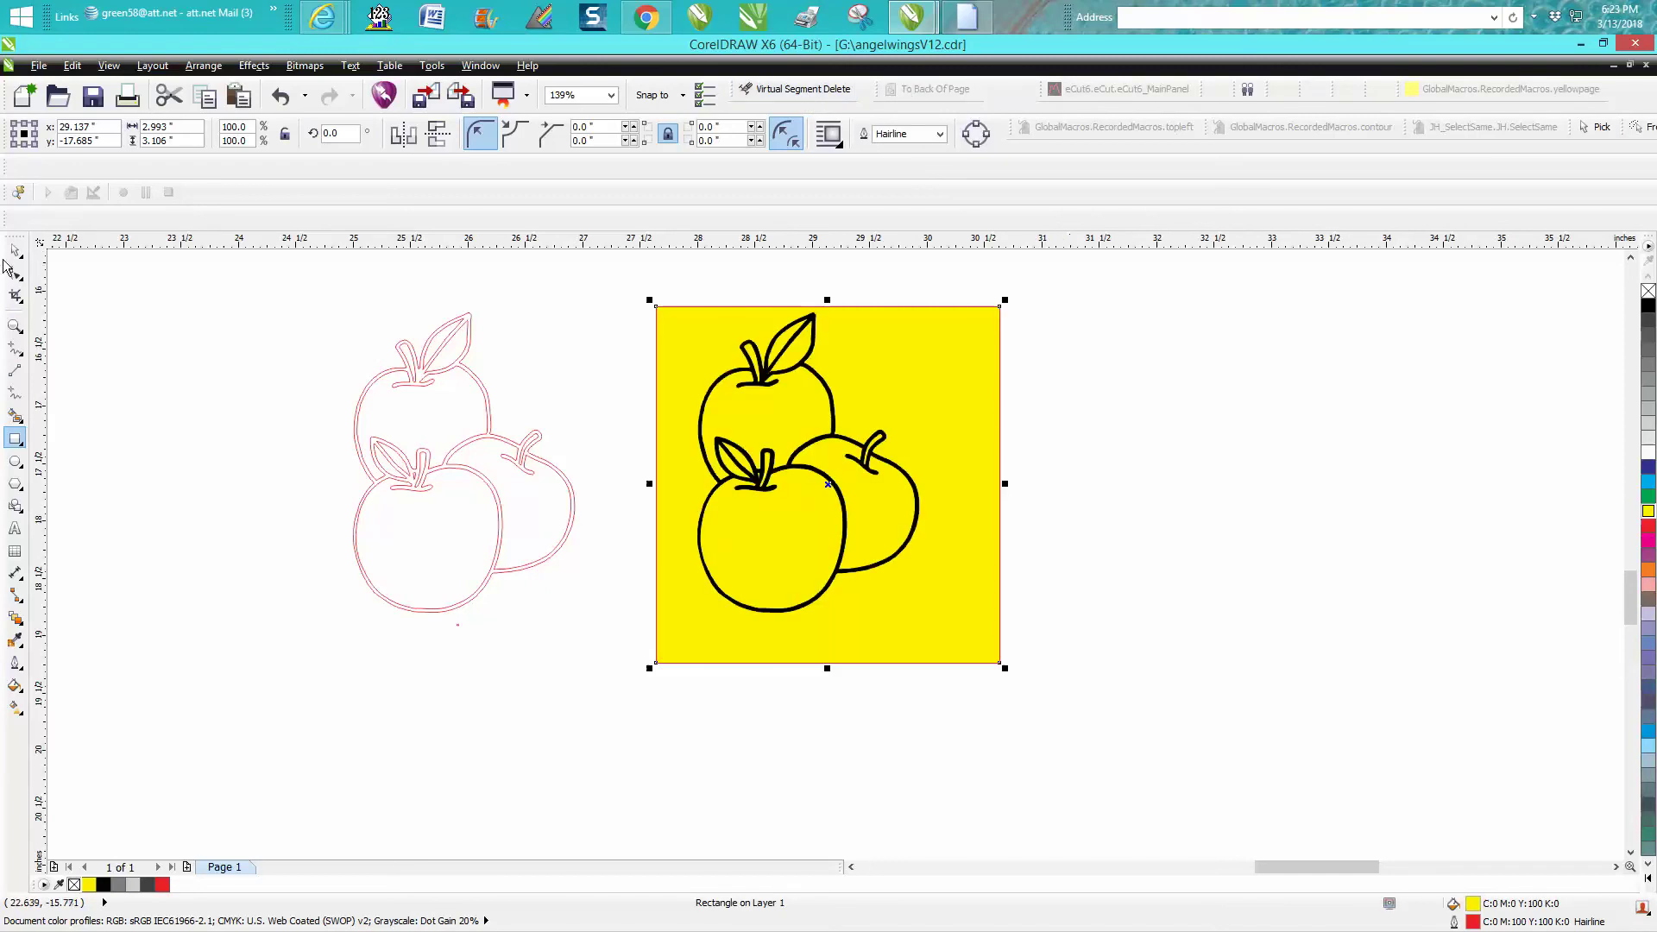
pyautogui.press('space')
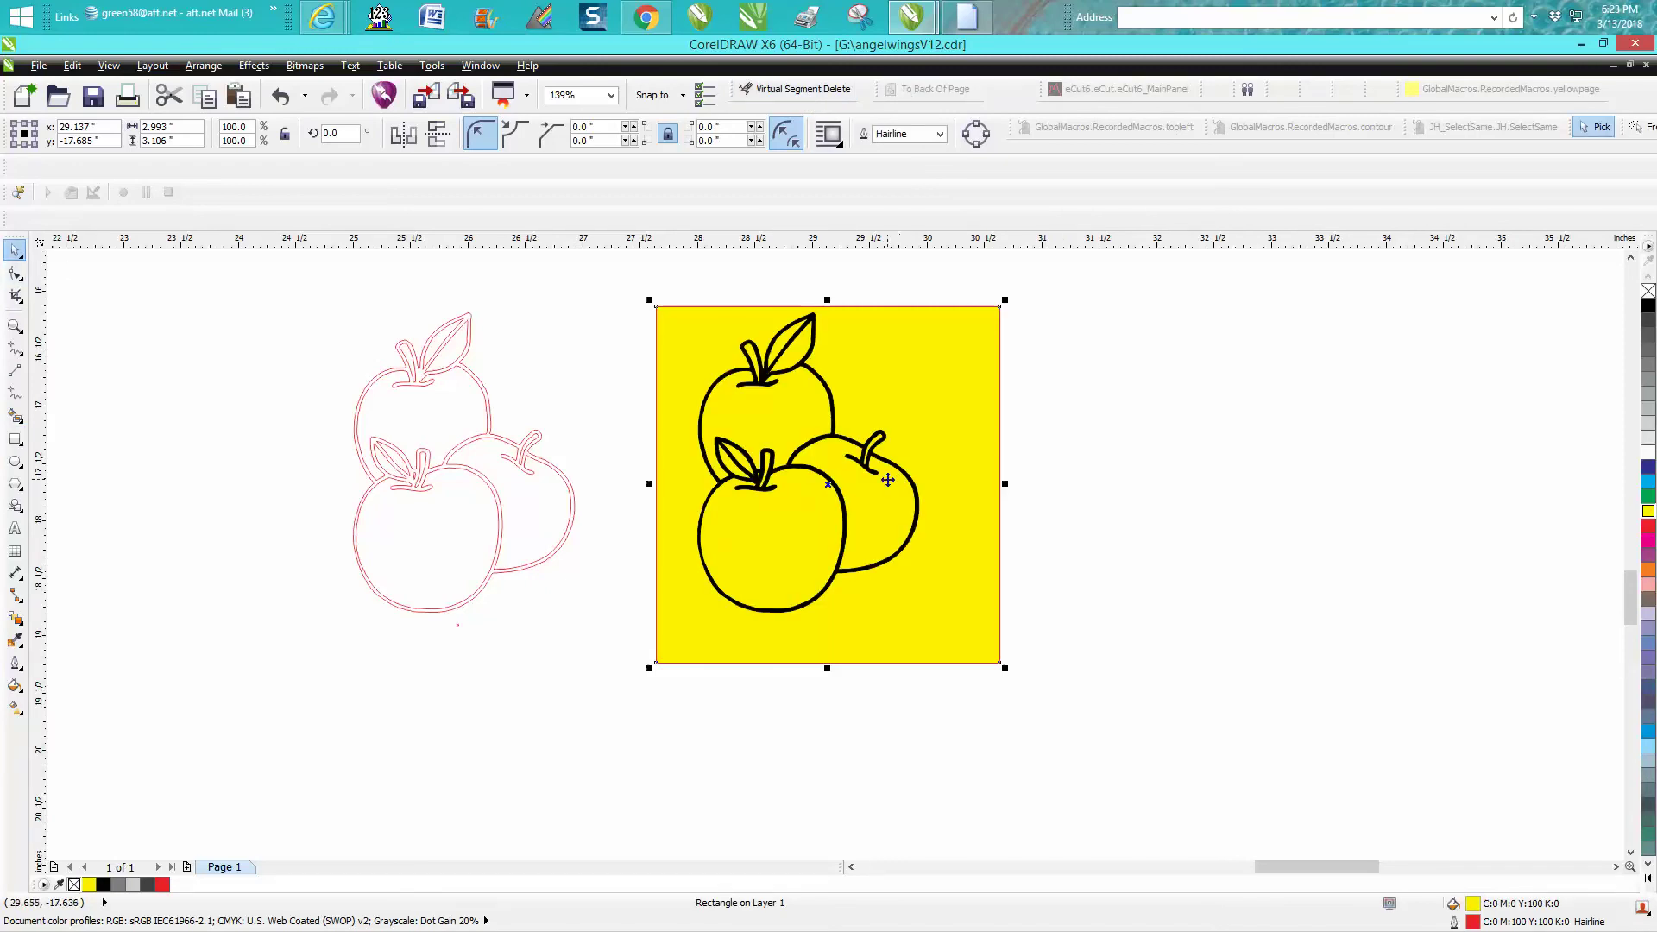
pyautogui.press('Delete')
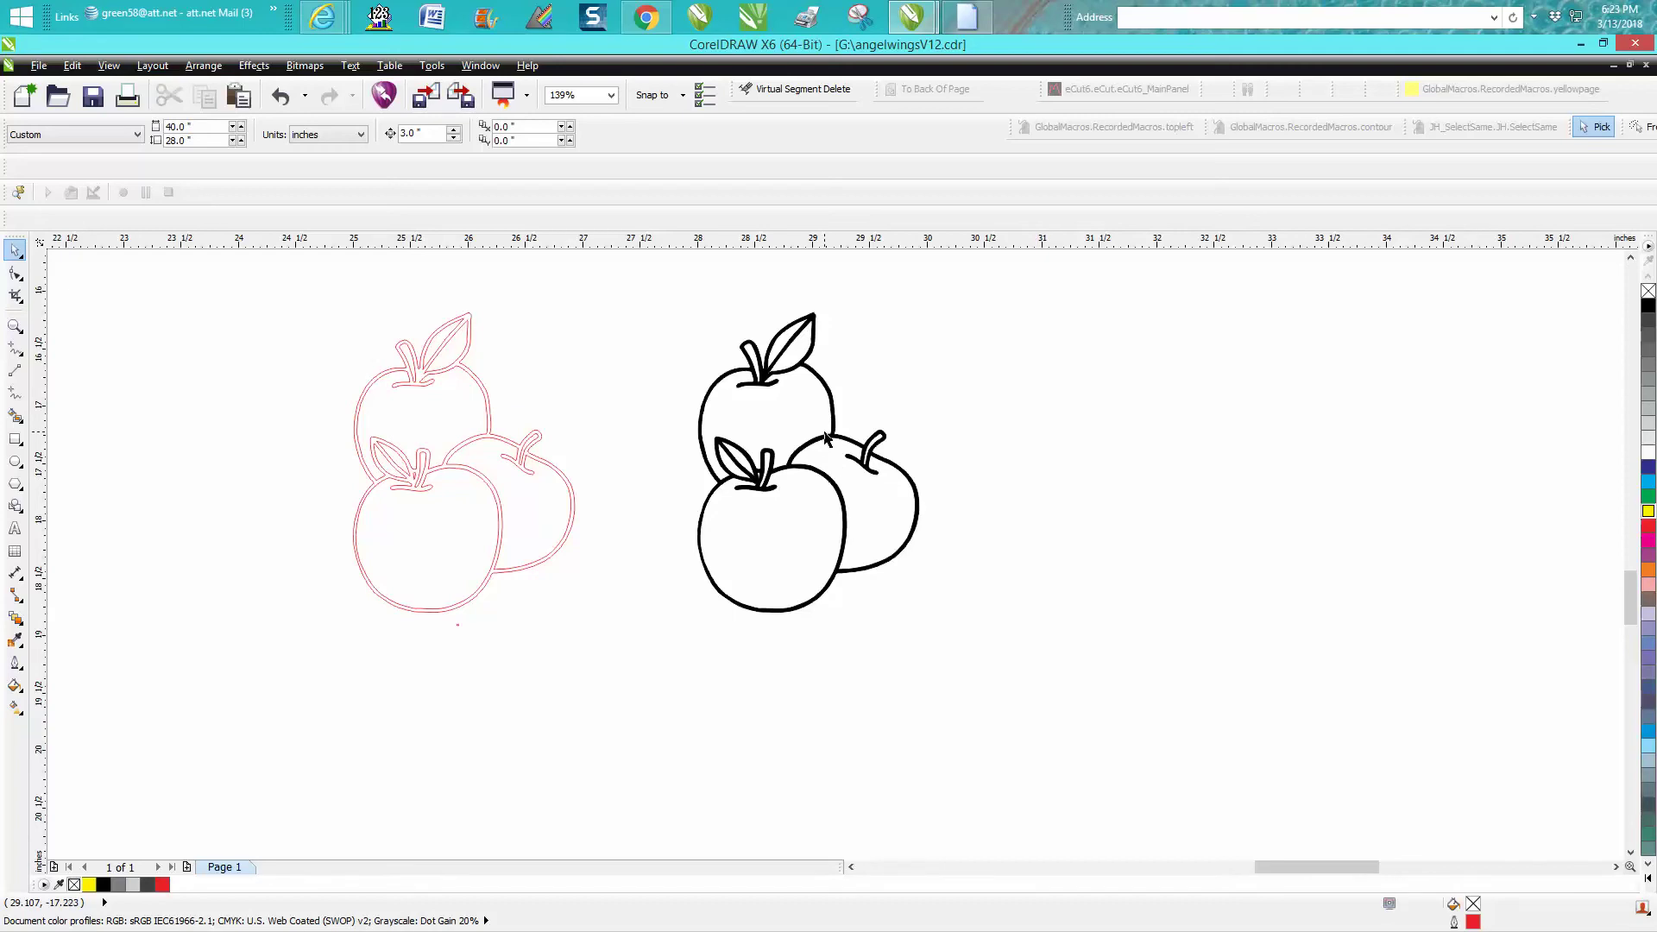
pyautogui.click(826, 438)
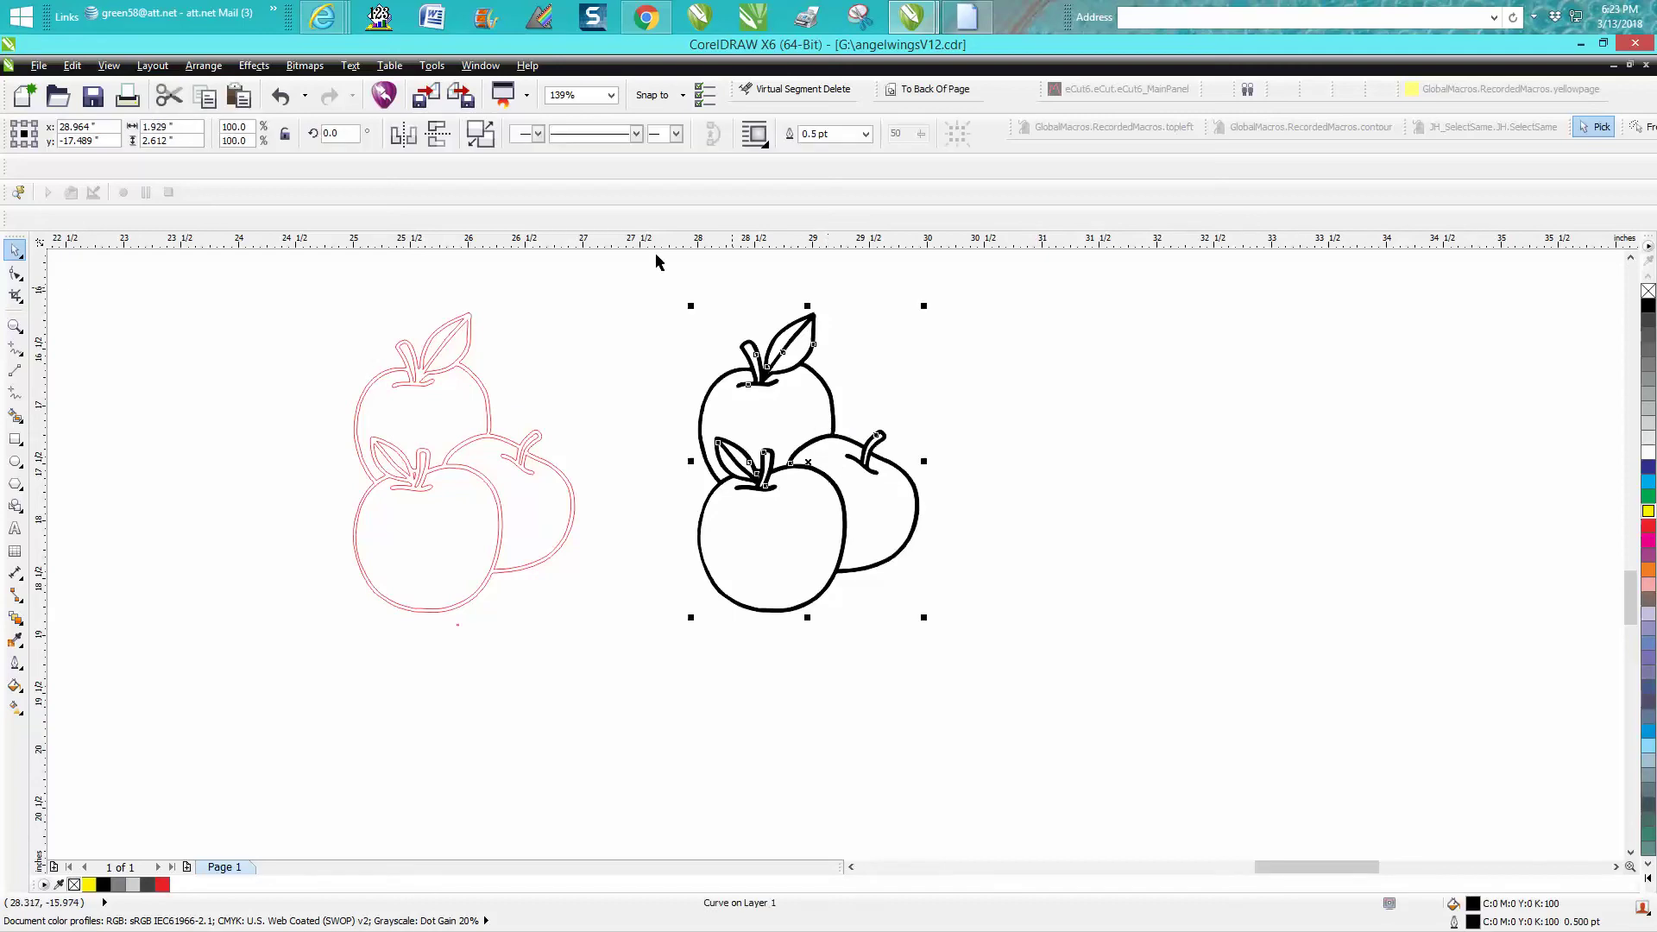
# Duplicate the black apples, break the copy apart, and create a red boundary outline
pyautogui.moveTo(654, 277); pyautogui.dragTo(993, 626)
pyautogui.hotkey('ctrl', 'd')
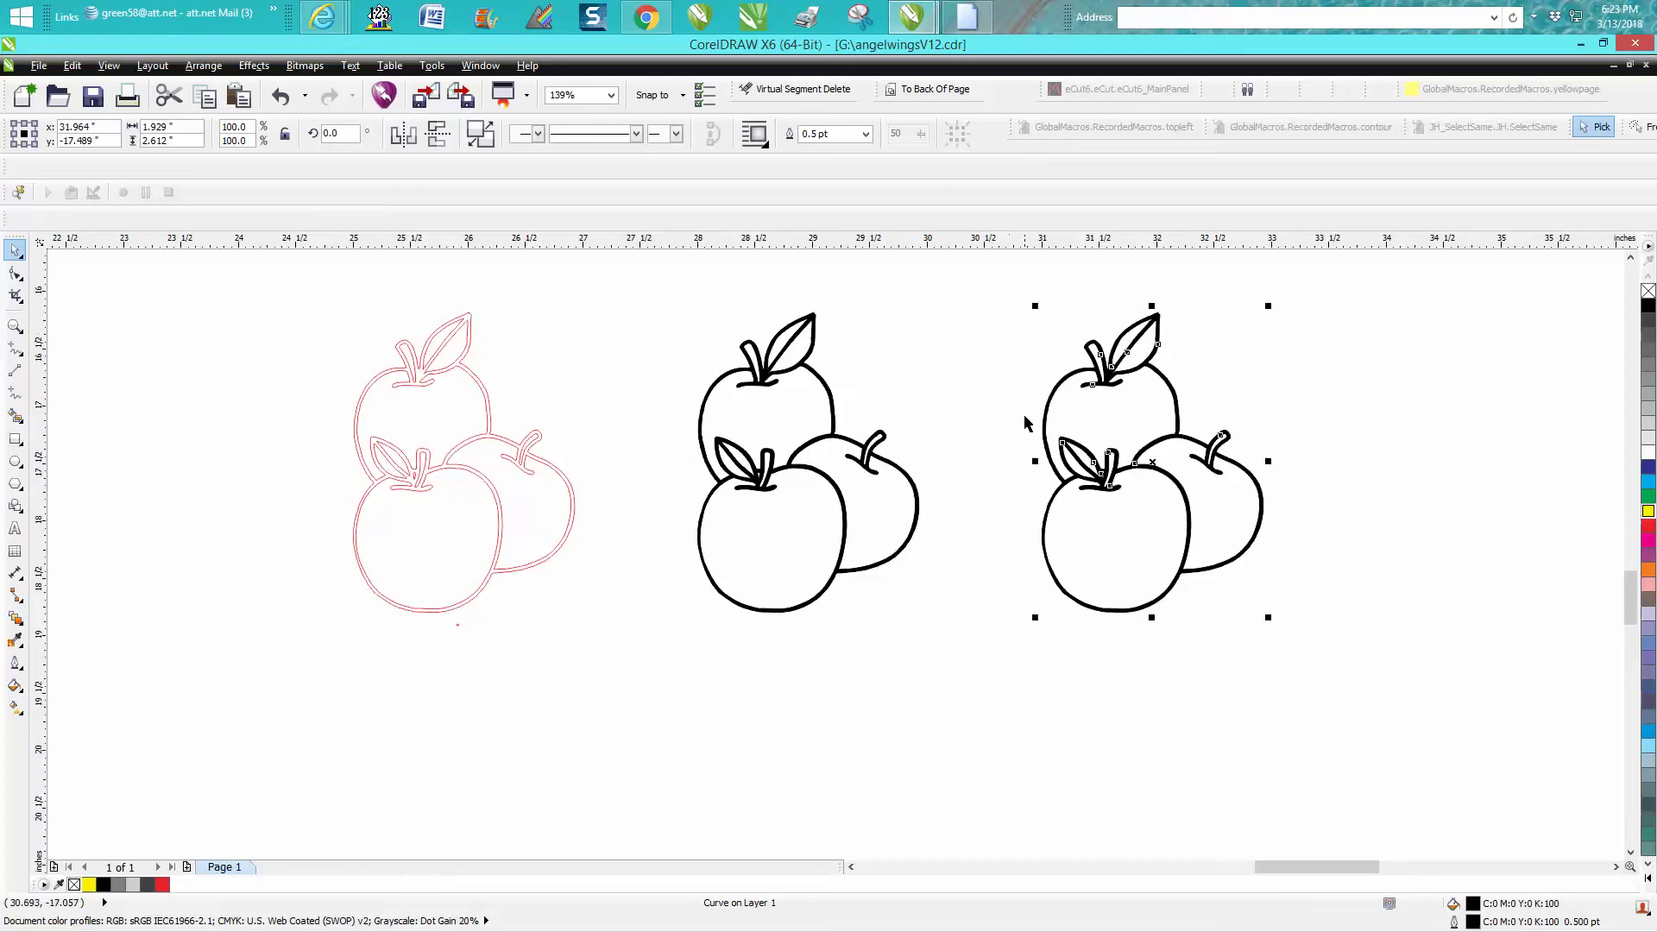
pyautogui.click(218, 72)
pyautogui.click(271, 257)
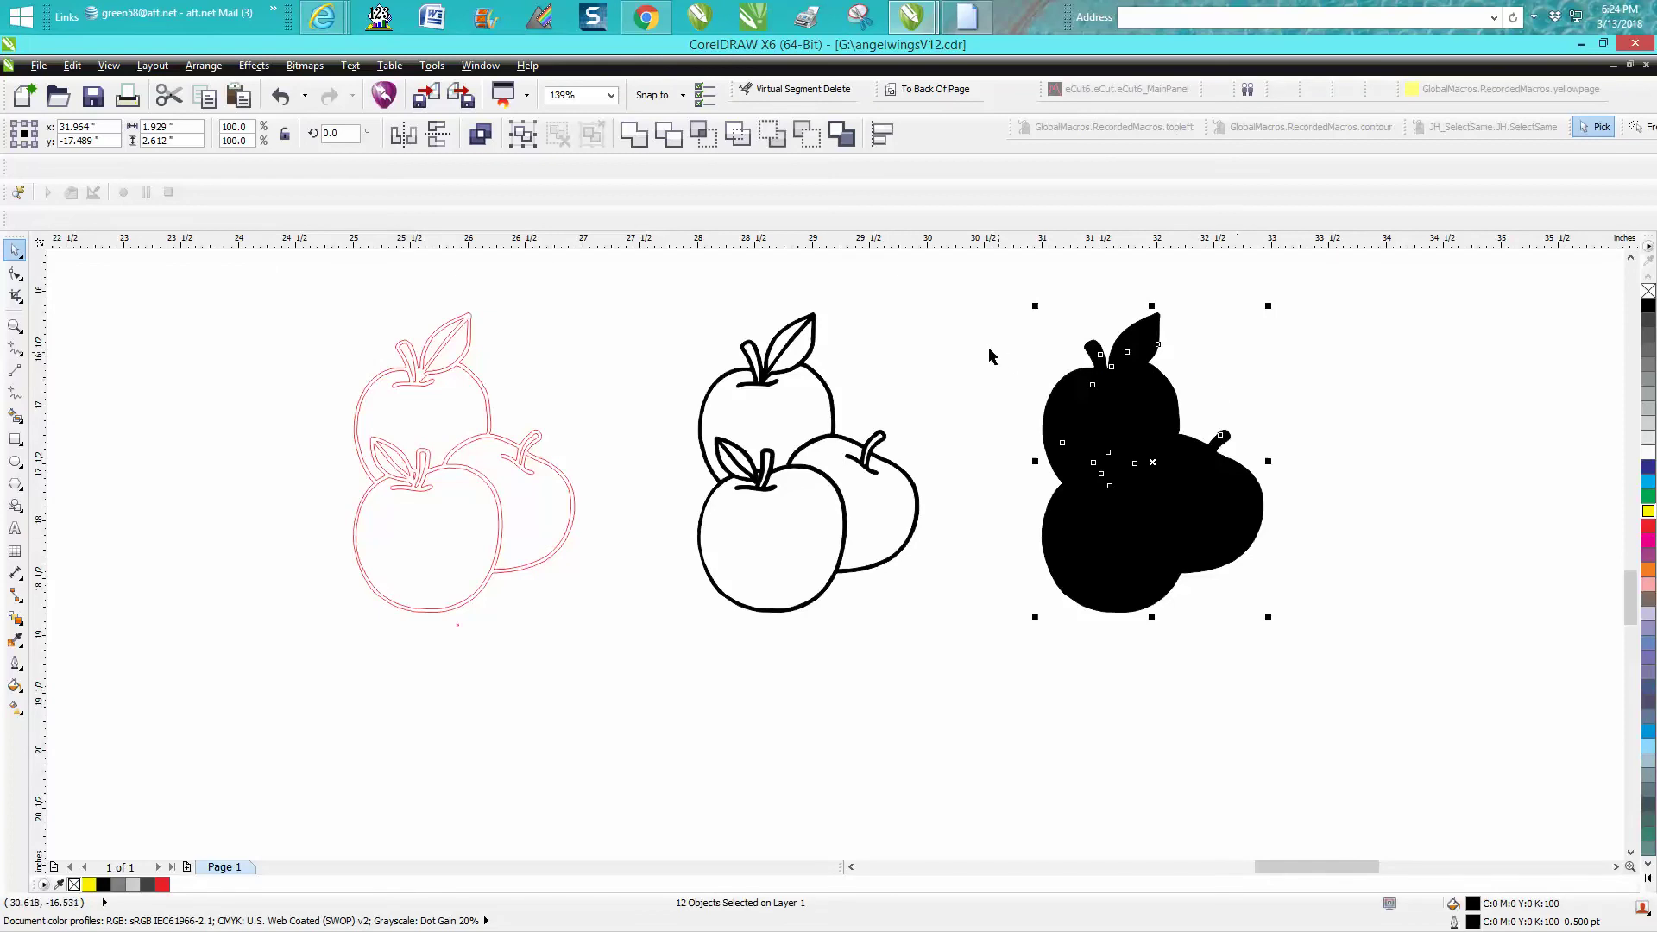
pyautogui.click(837, 137)
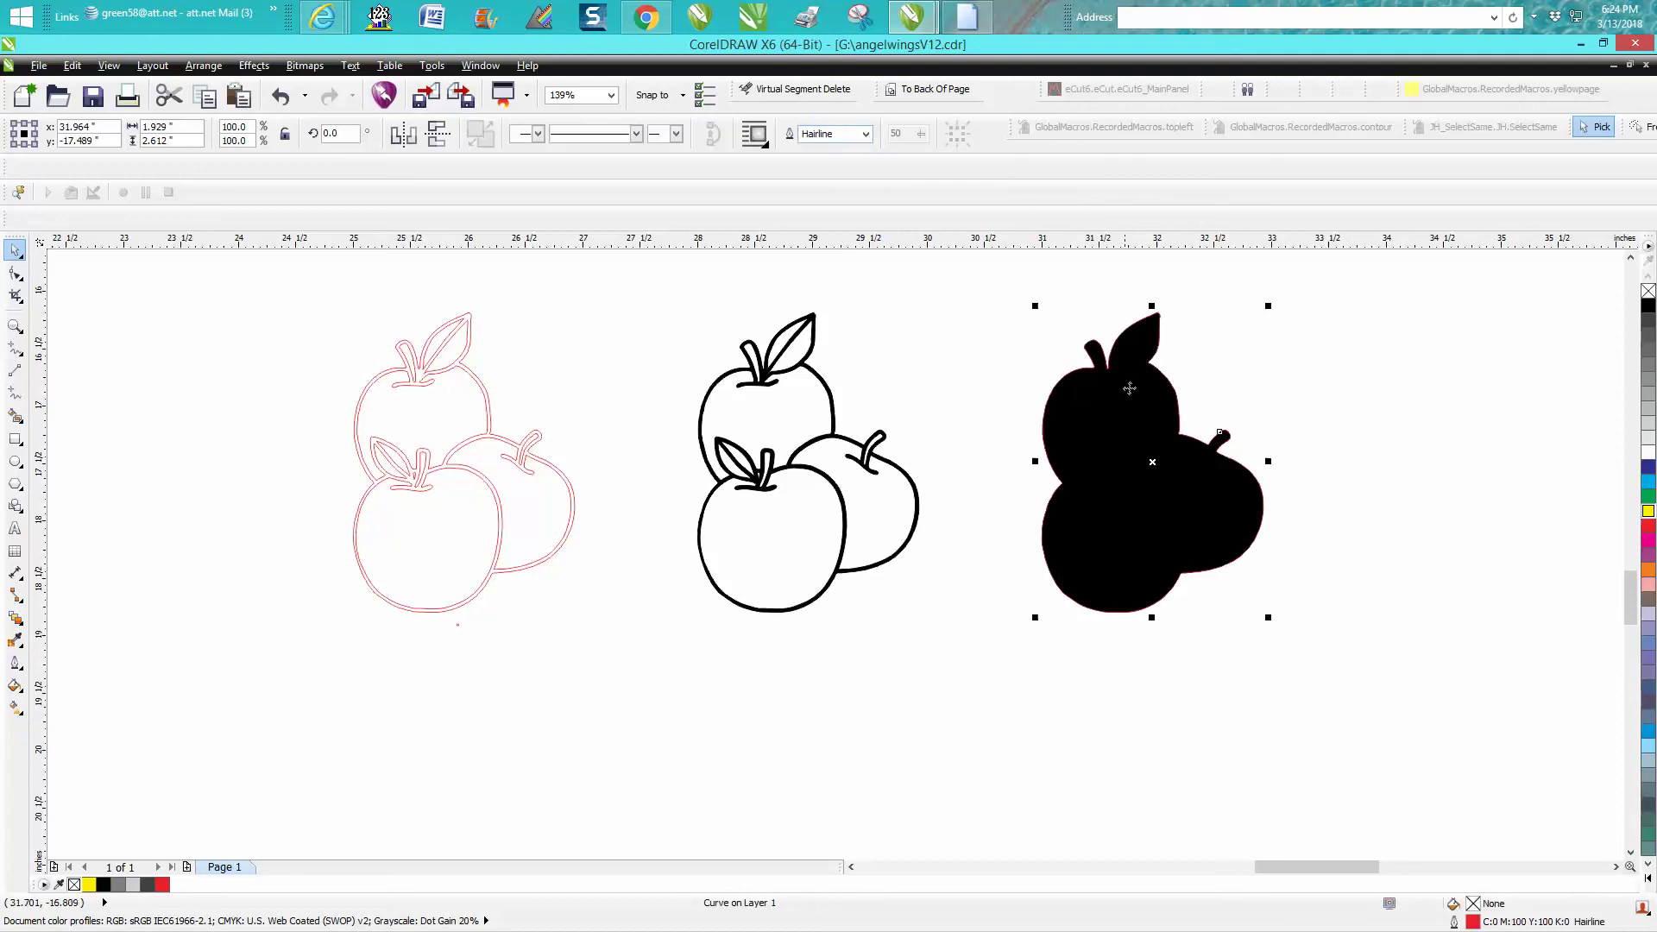
pyautogui.press('Right')
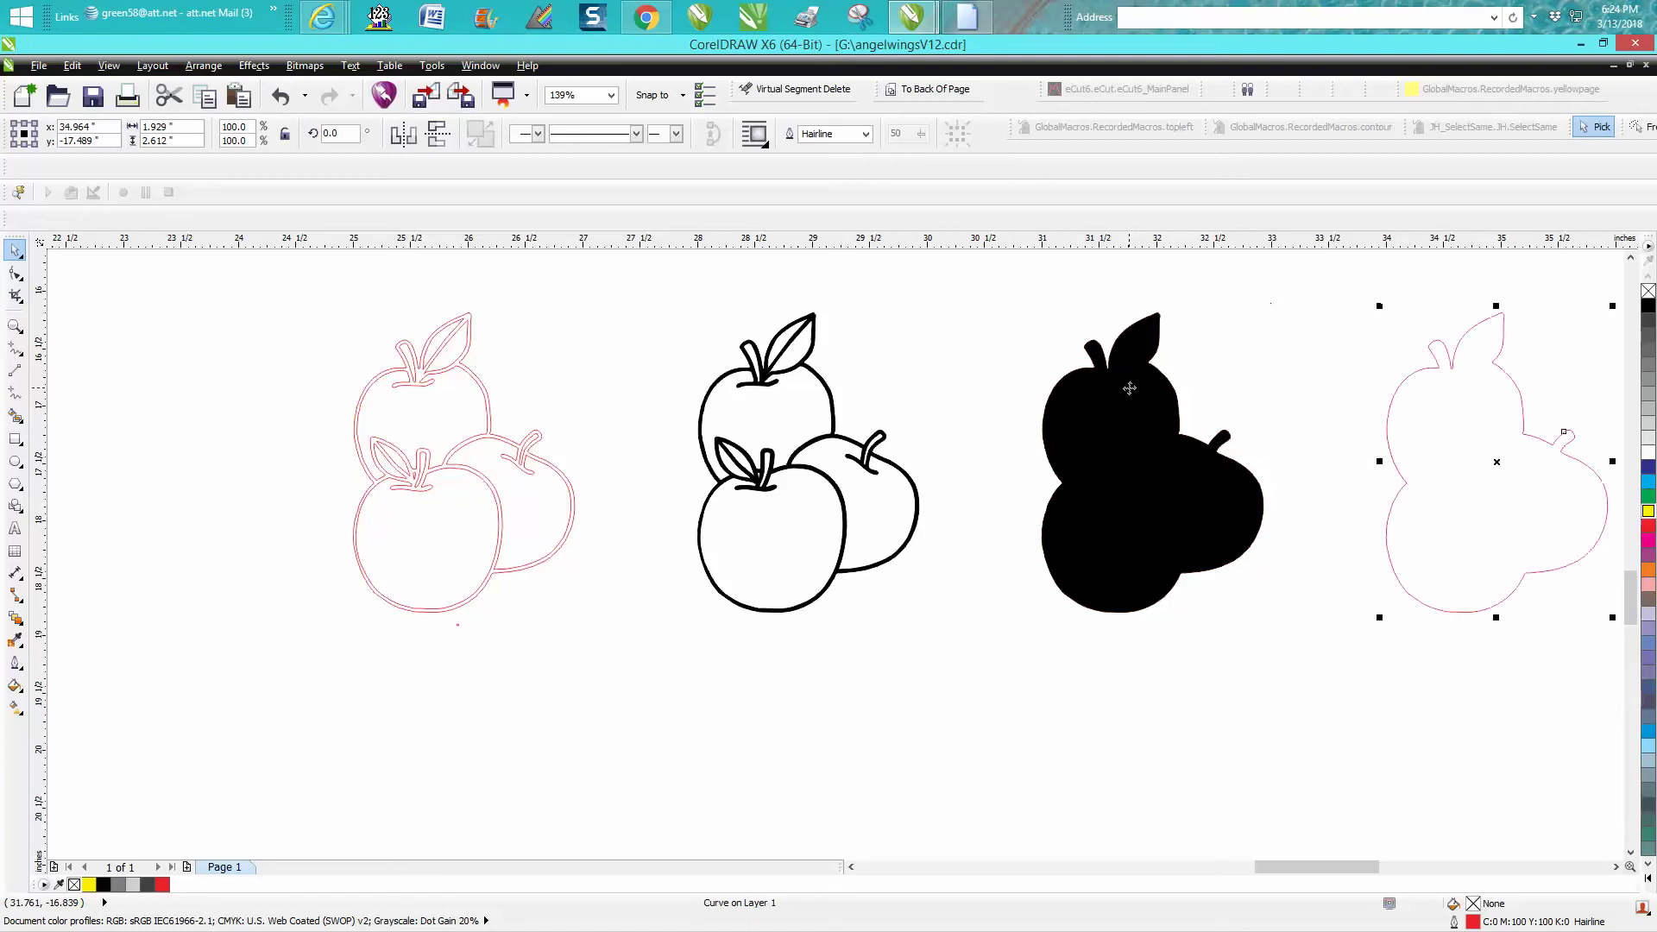
# Delete the black copy pieces and move the red boundary 3 inches left onto the apples
pyautogui.click(1182, 481)
pyautogui.press('Delete')
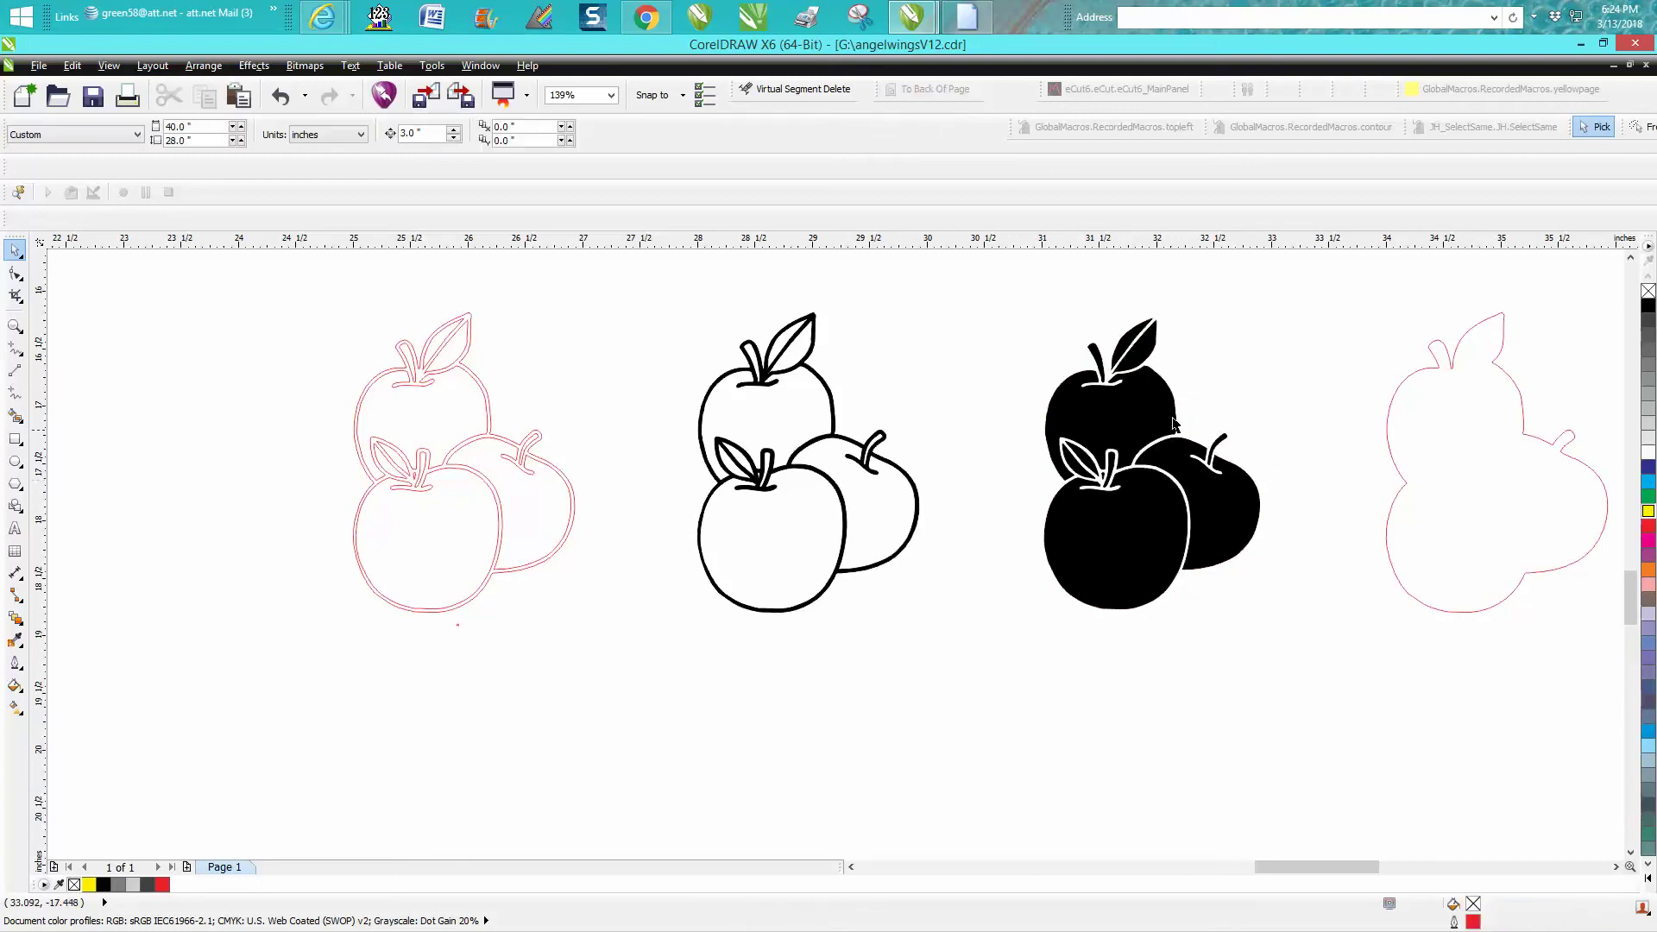
pyautogui.moveTo(1015, 310); pyautogui.dragTo(1343, 630)
pyautogui.press('Delete')
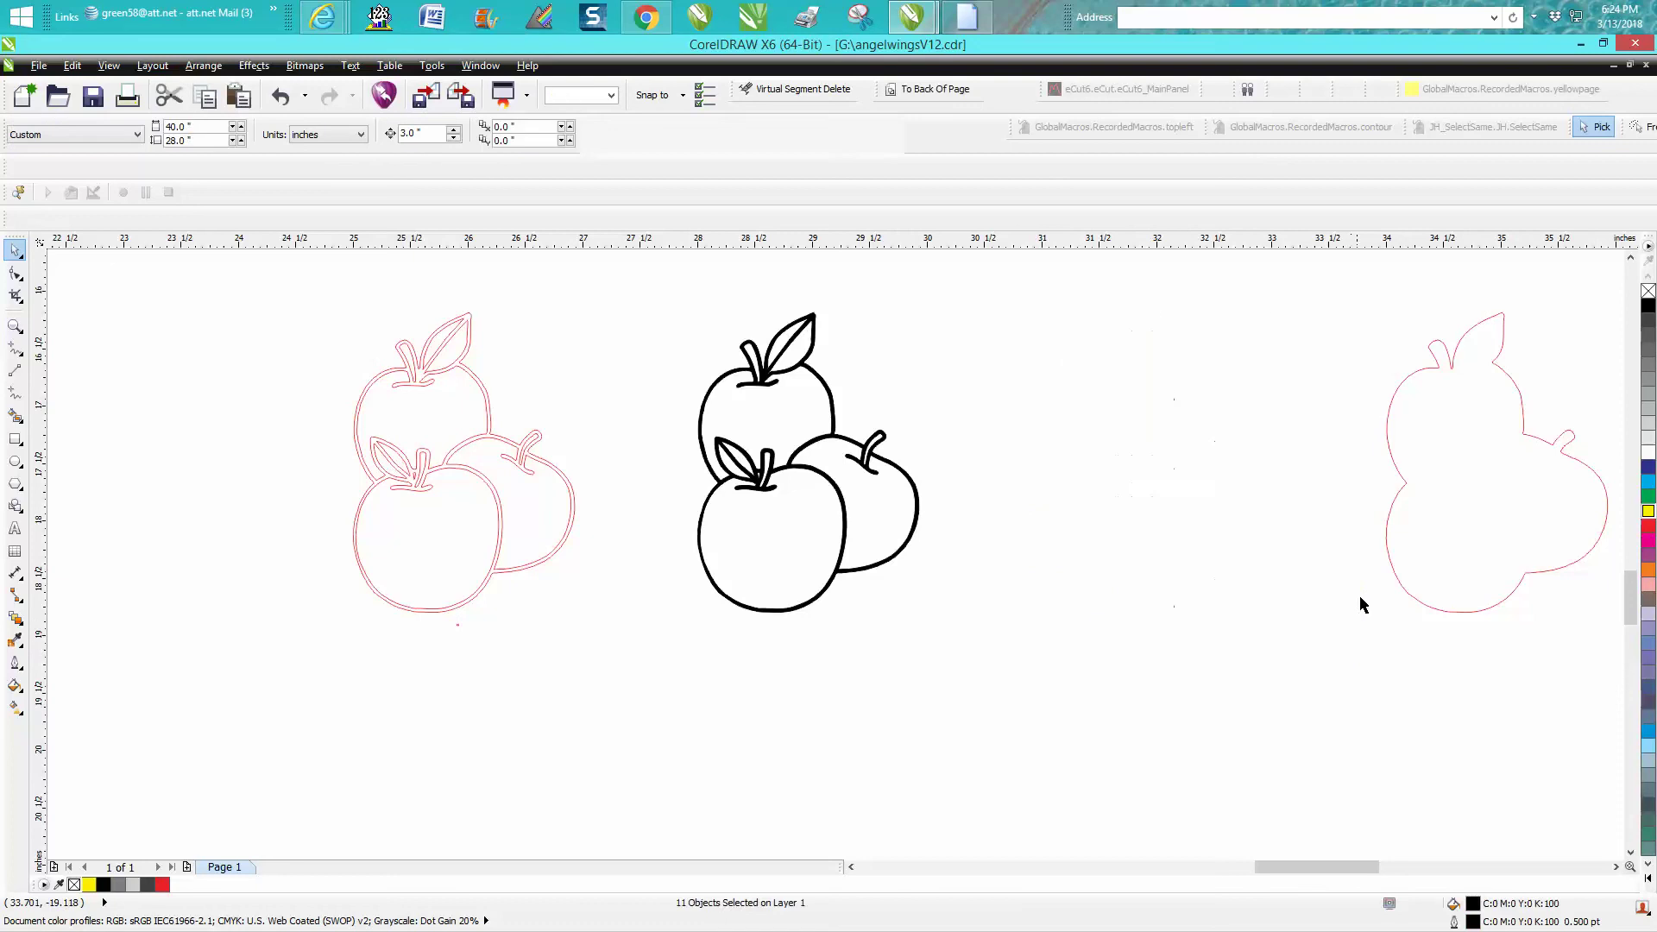
pyautogui.click(1387, 547)
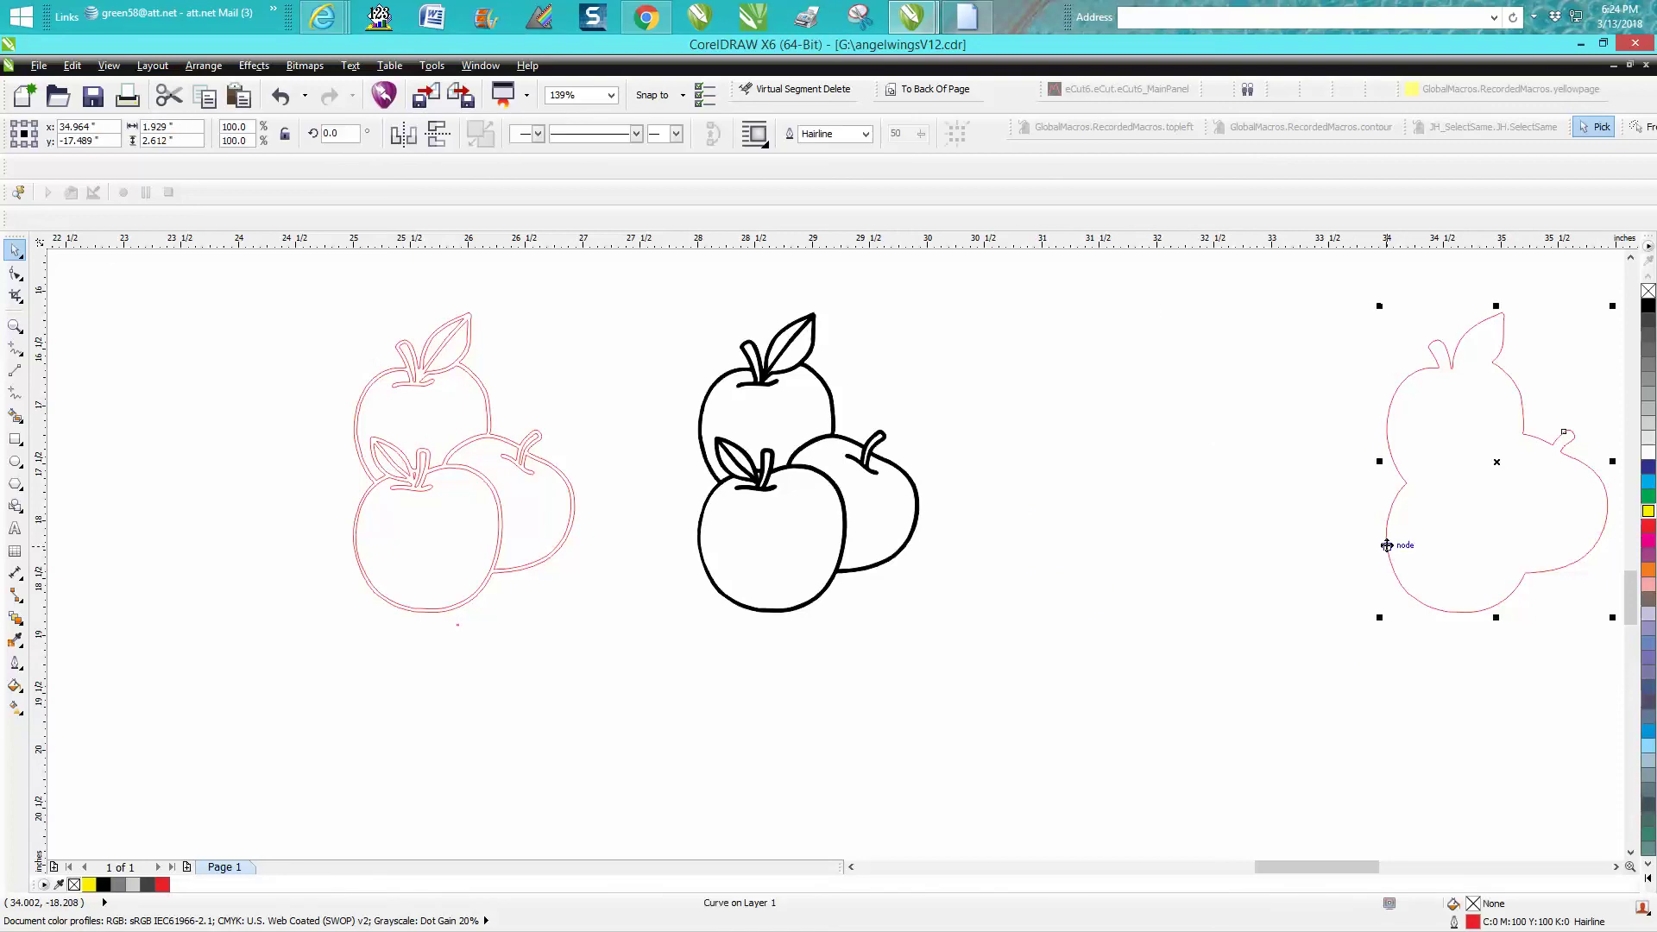
pyautogui.press('Left')
pyautogui.press('Left')
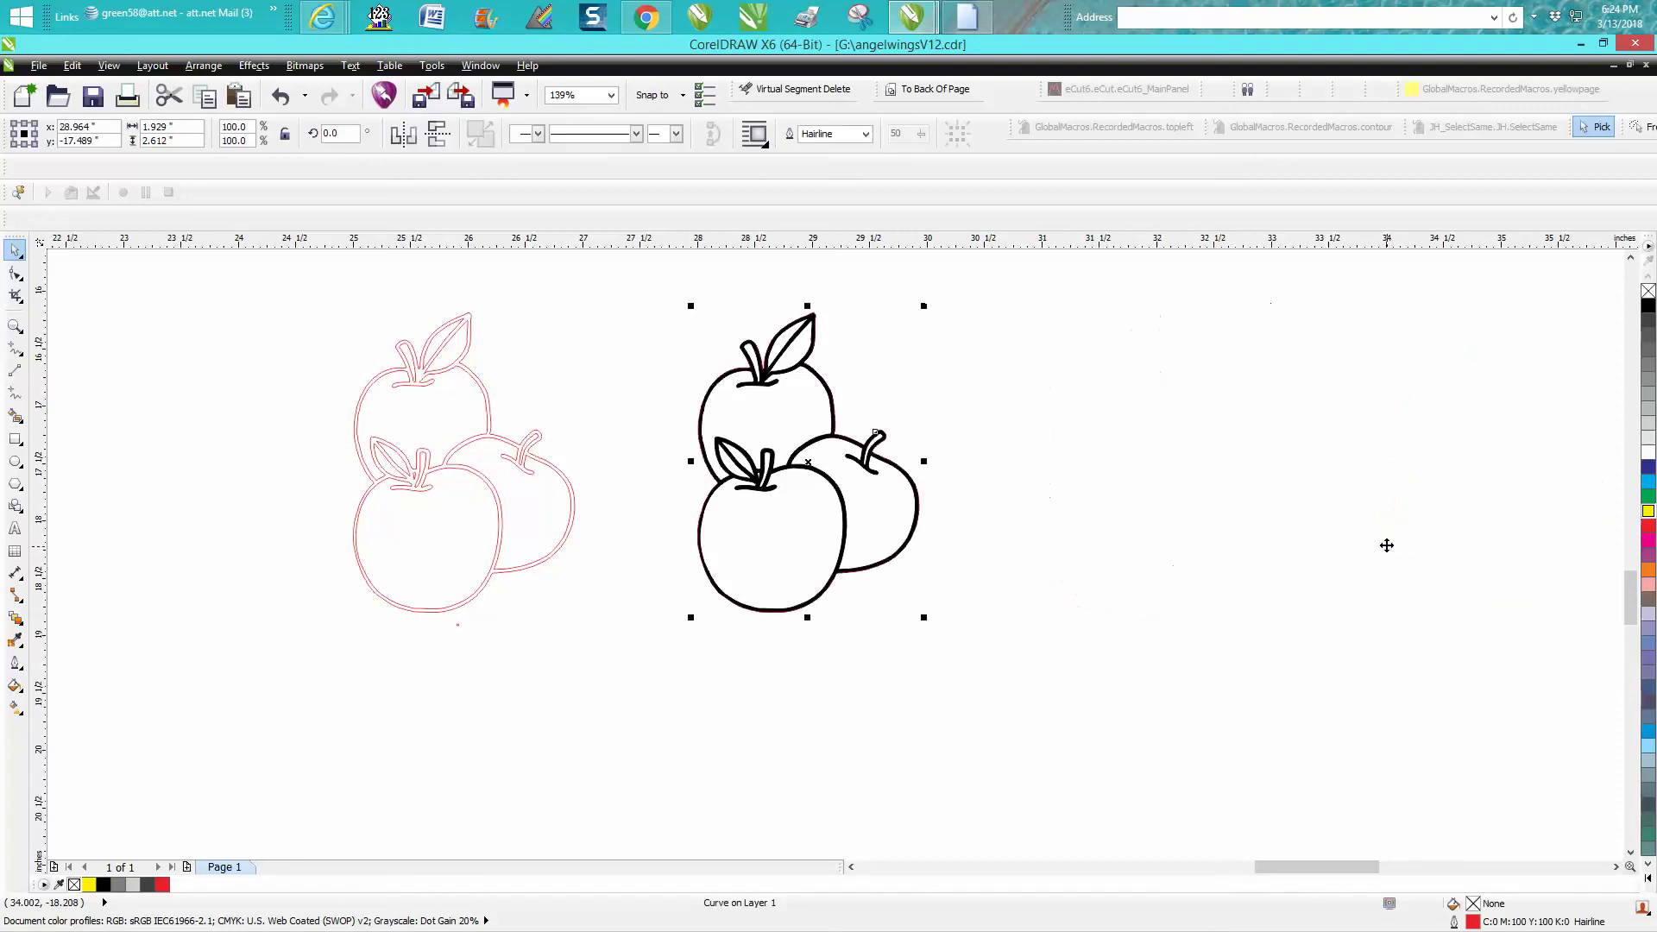
pyautogui.click(24, 326)
pyautogui.moveTo(736, 275); pyautogui.dragTo(918, 424)
pyautogui.press('F3')
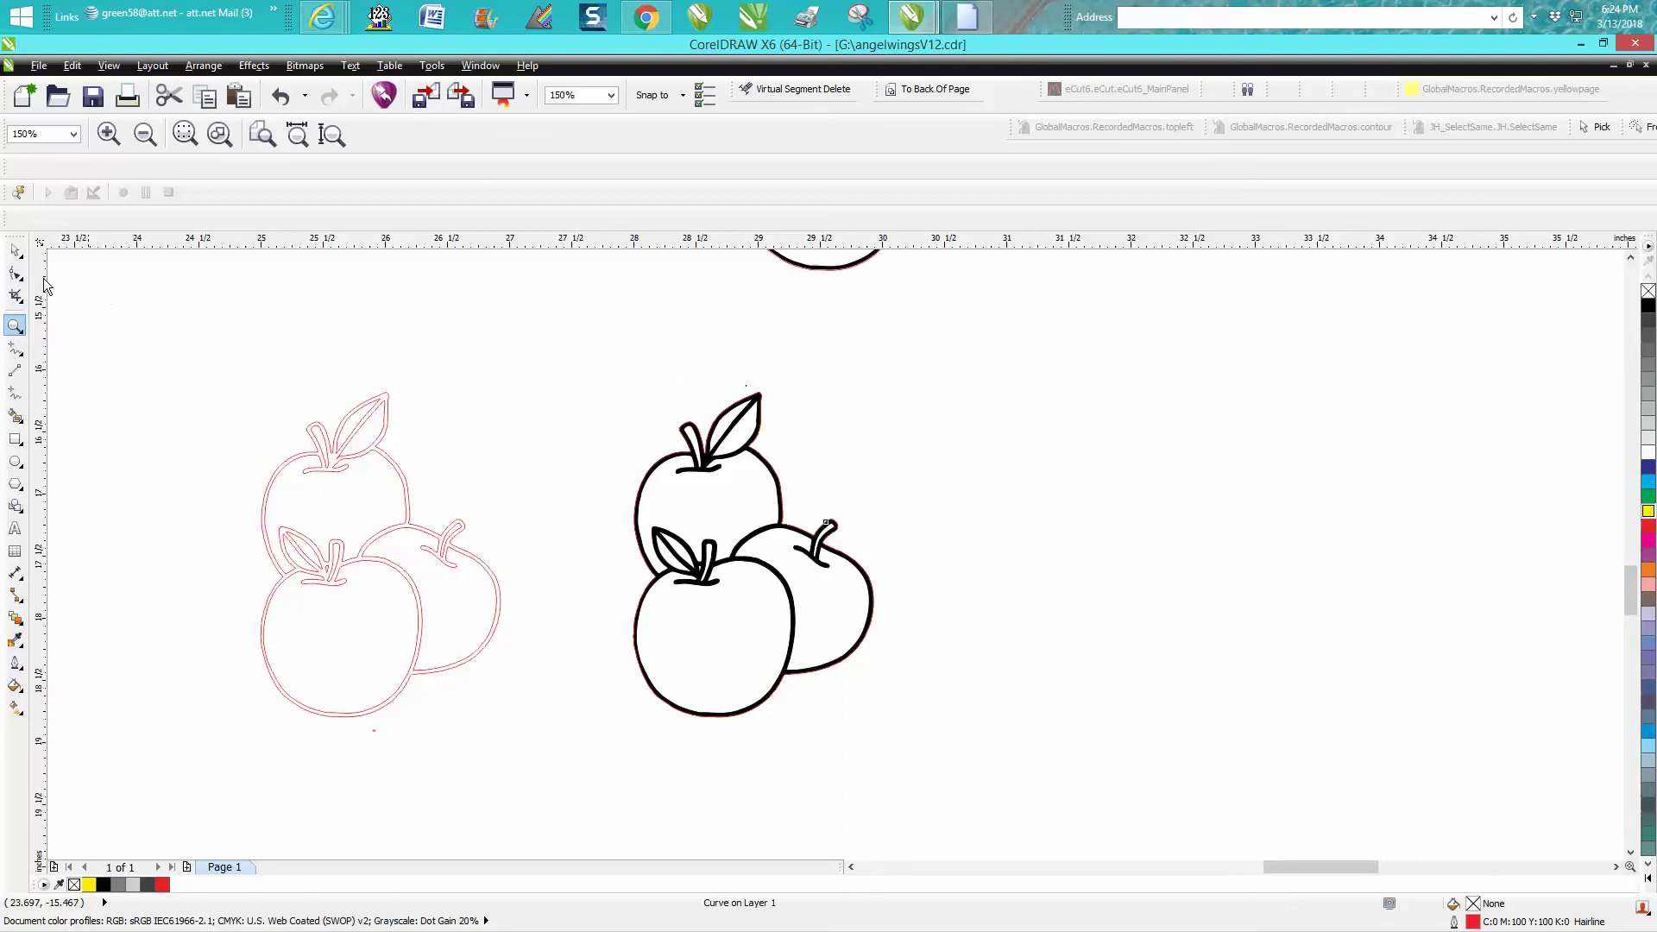
pyautogui.click(16, 251)
# Duplicate the boundary outline and apply a 0.005" outside contour, 1 step
pyautogui.hotkey('ctrl', 'shift', 'o')
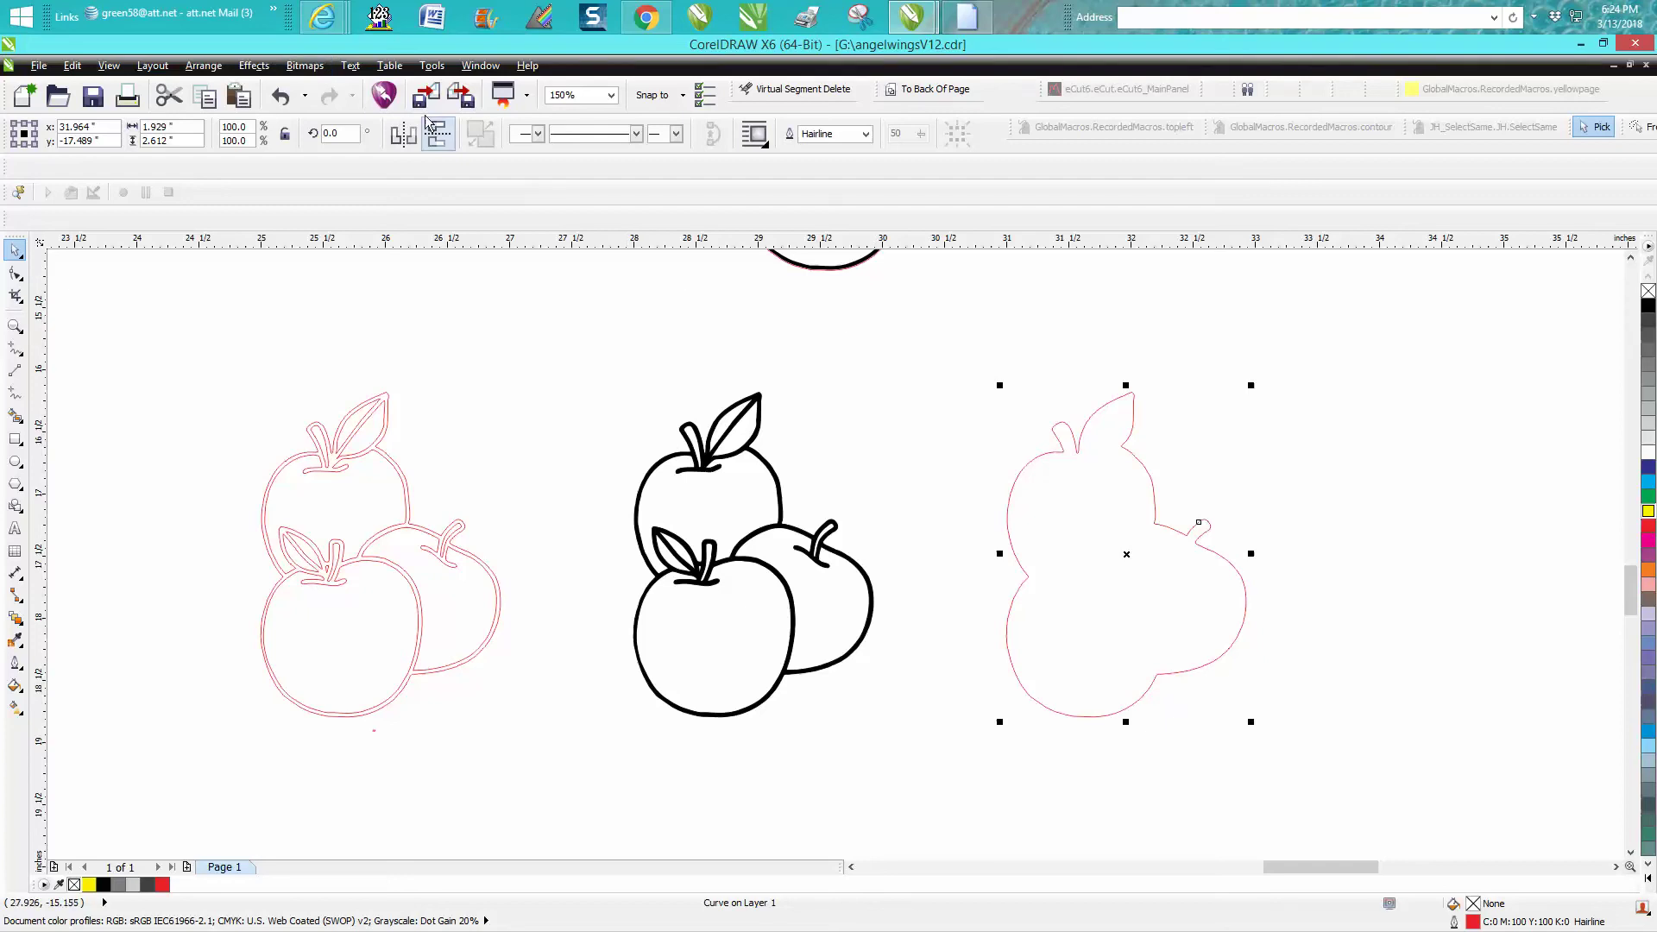
pyautogui.click(255, 65)
pyautogui.click(291, 189)
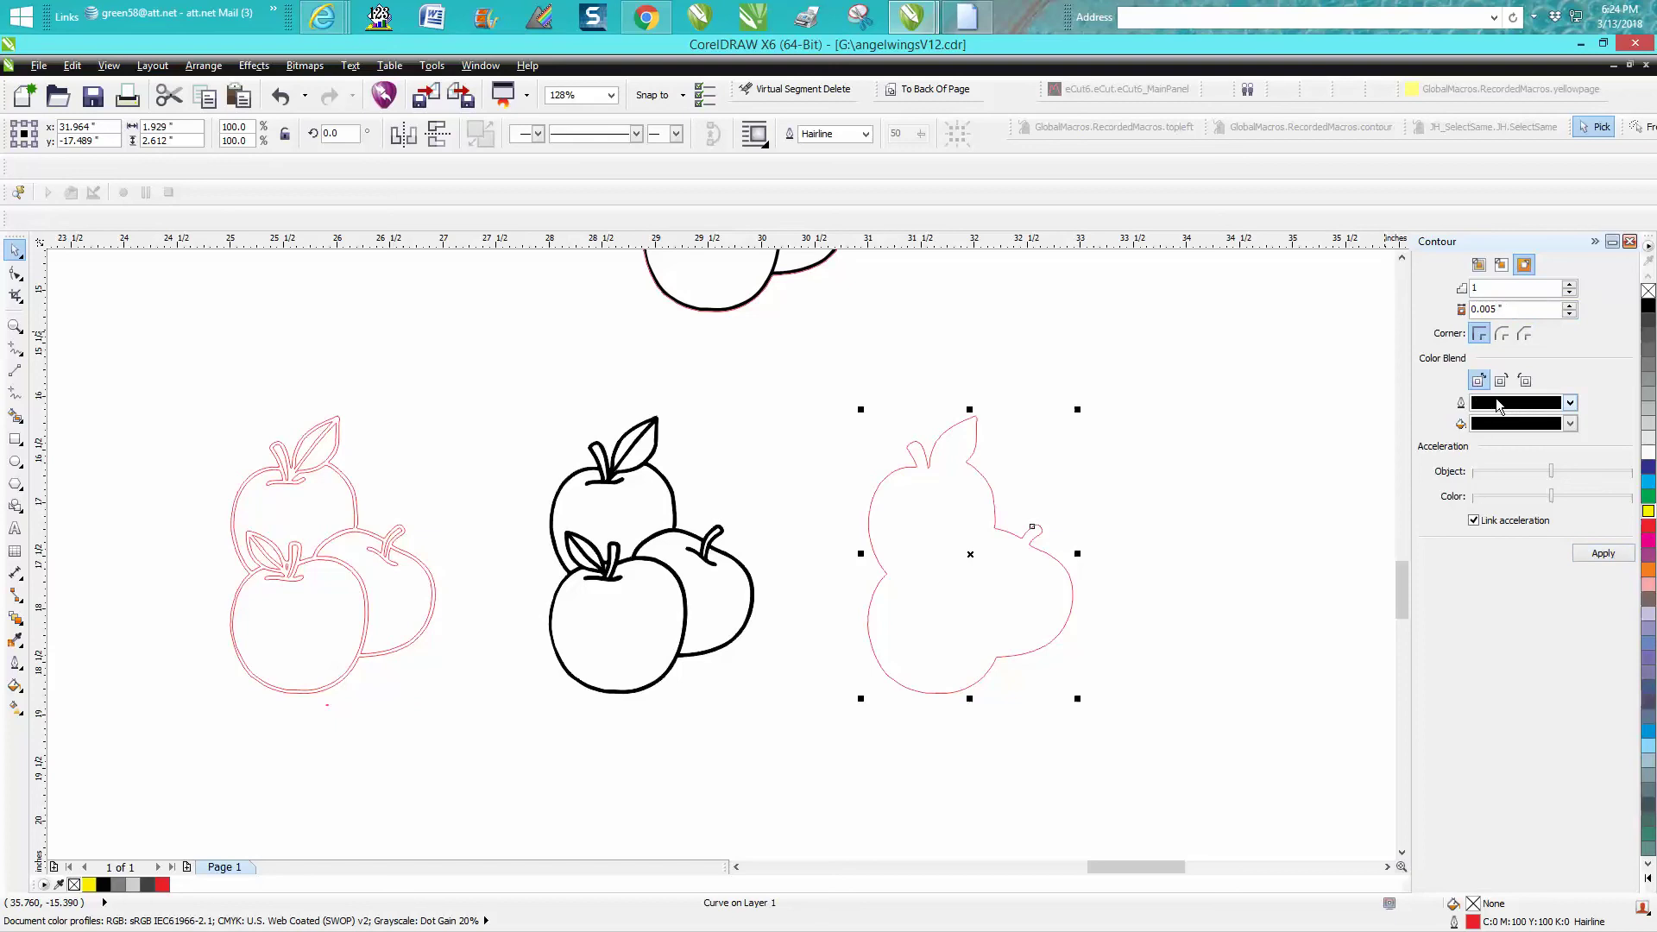
pyautogui.click(1607, 558)
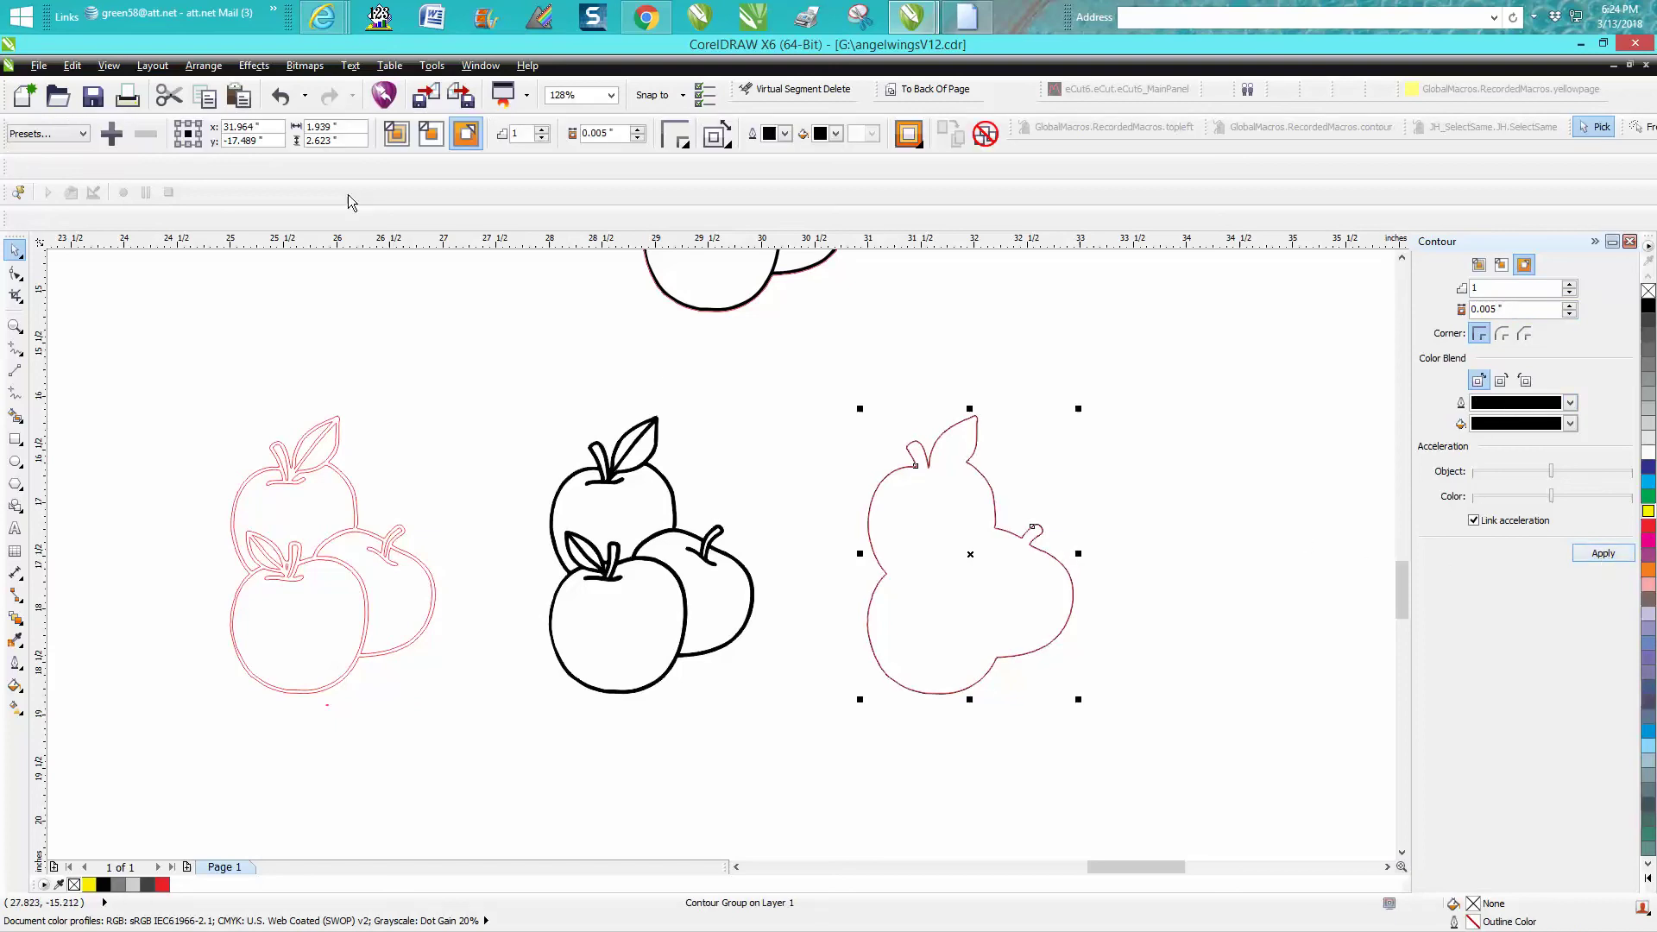
# Break the contour group apart, move the original outline down, and outline the contour red
pyautogui.click(207, 67)
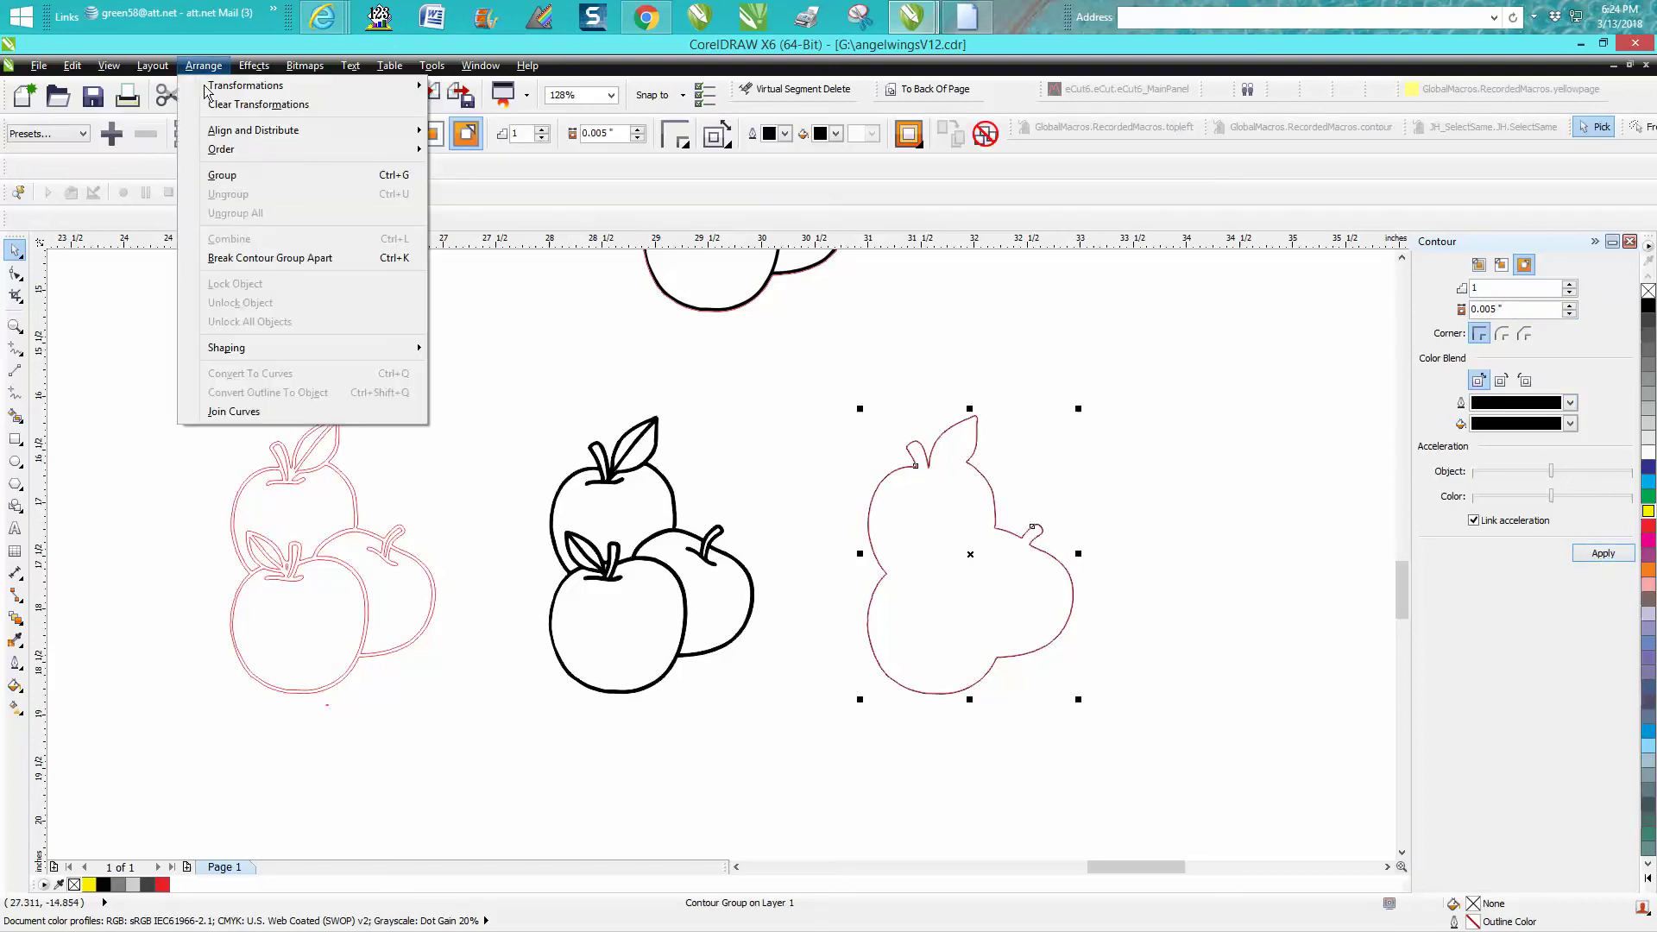
pyautogui.click(302, 257)
pyautogui.click(999, 529)
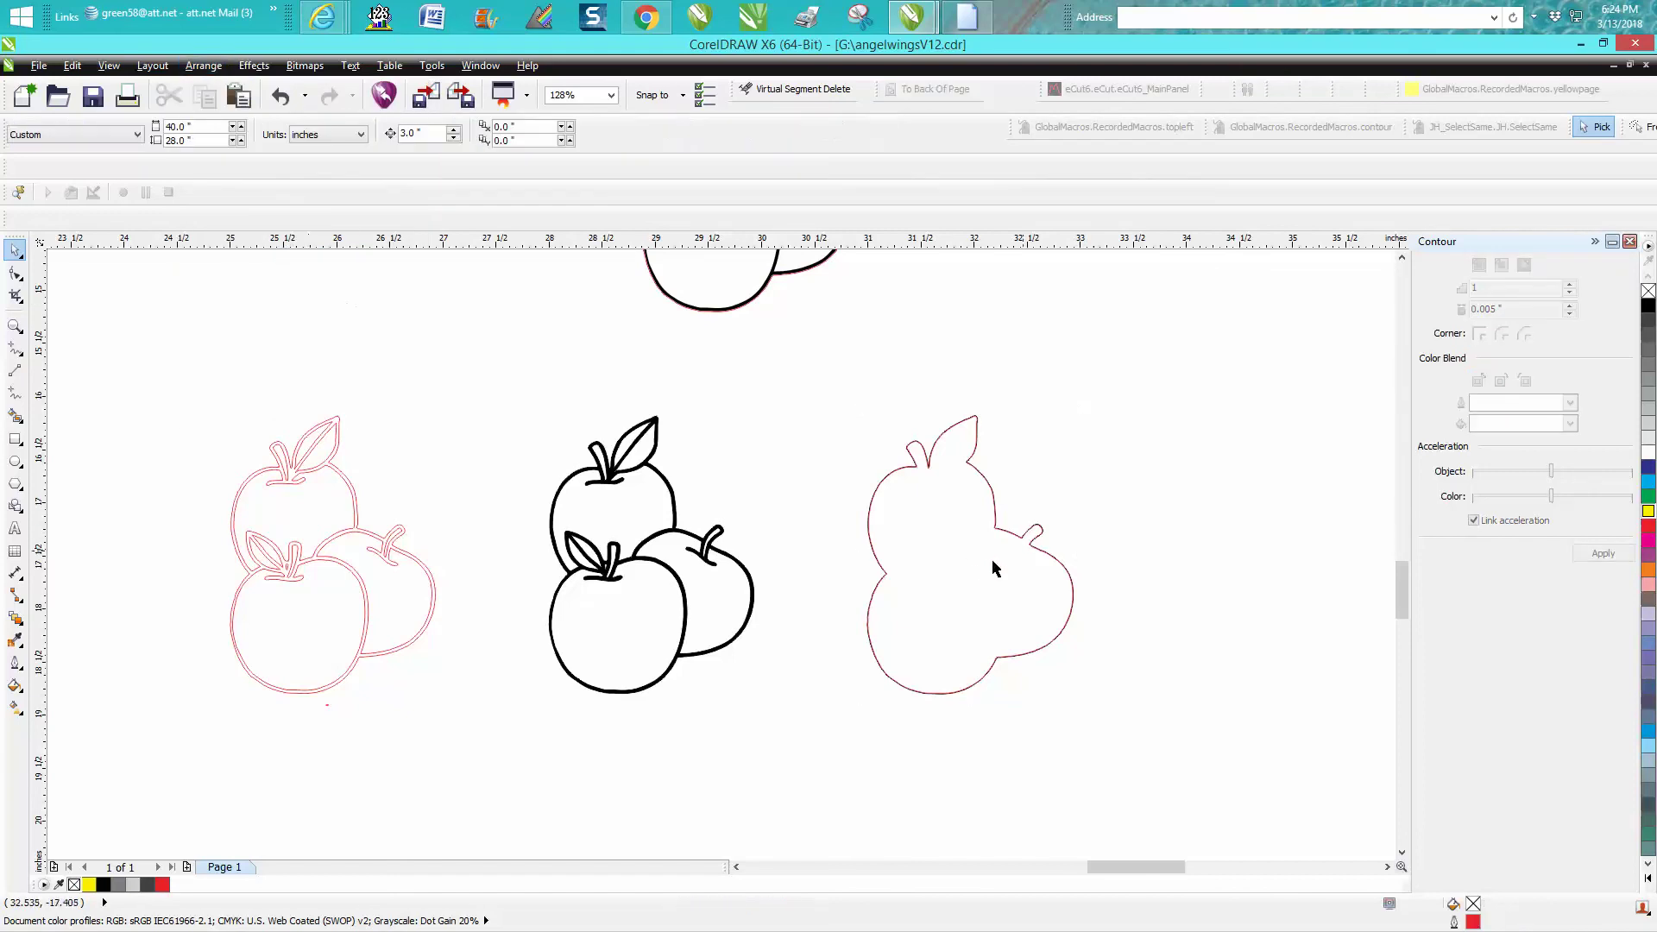
pyautogui.click(967, 563)
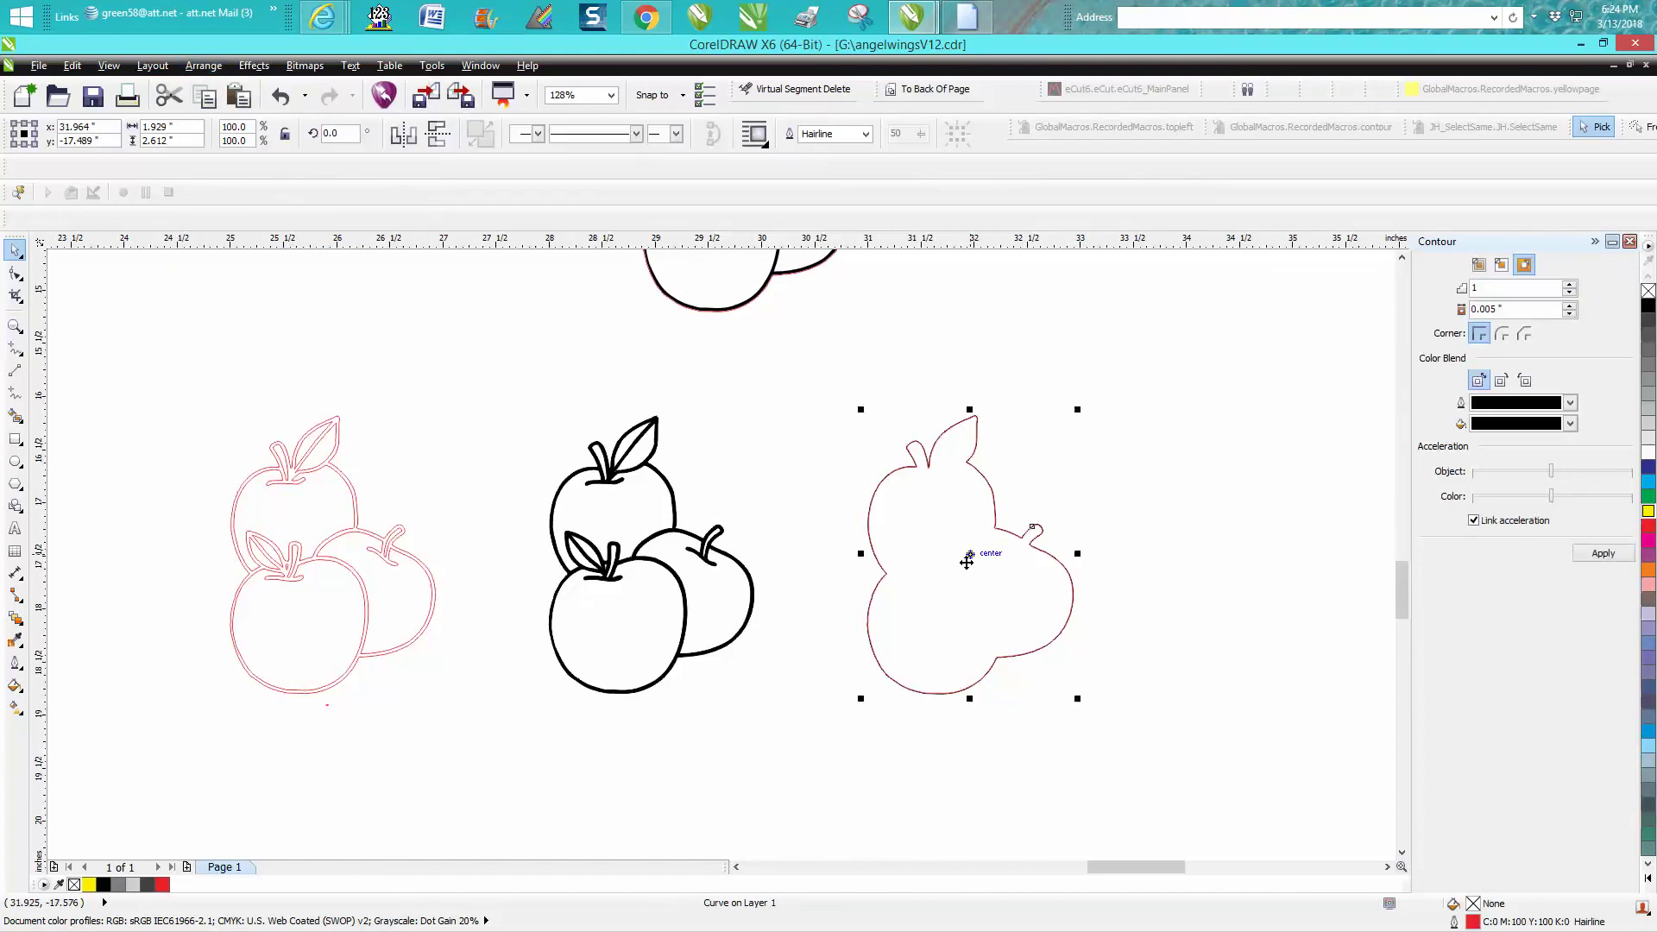
pyautogui.moveTo(967, 562); pyautogui.dragTo(967, 881)
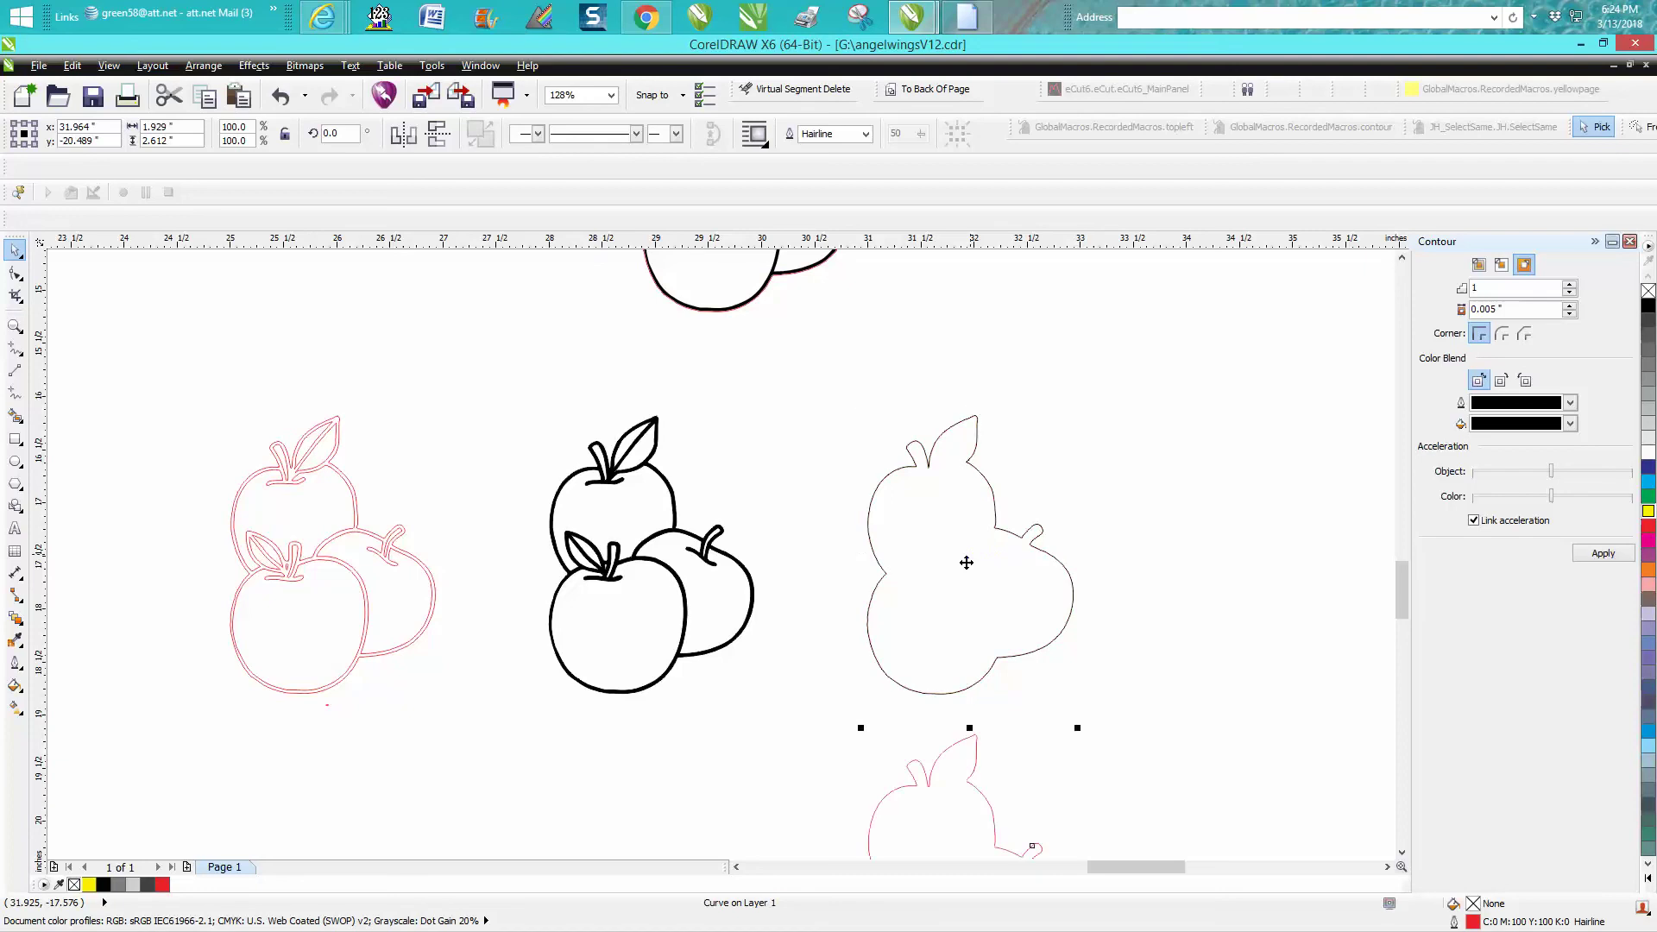
pyautogui.click(1038, 550)
pyautogui.rightClick(1648, 528)
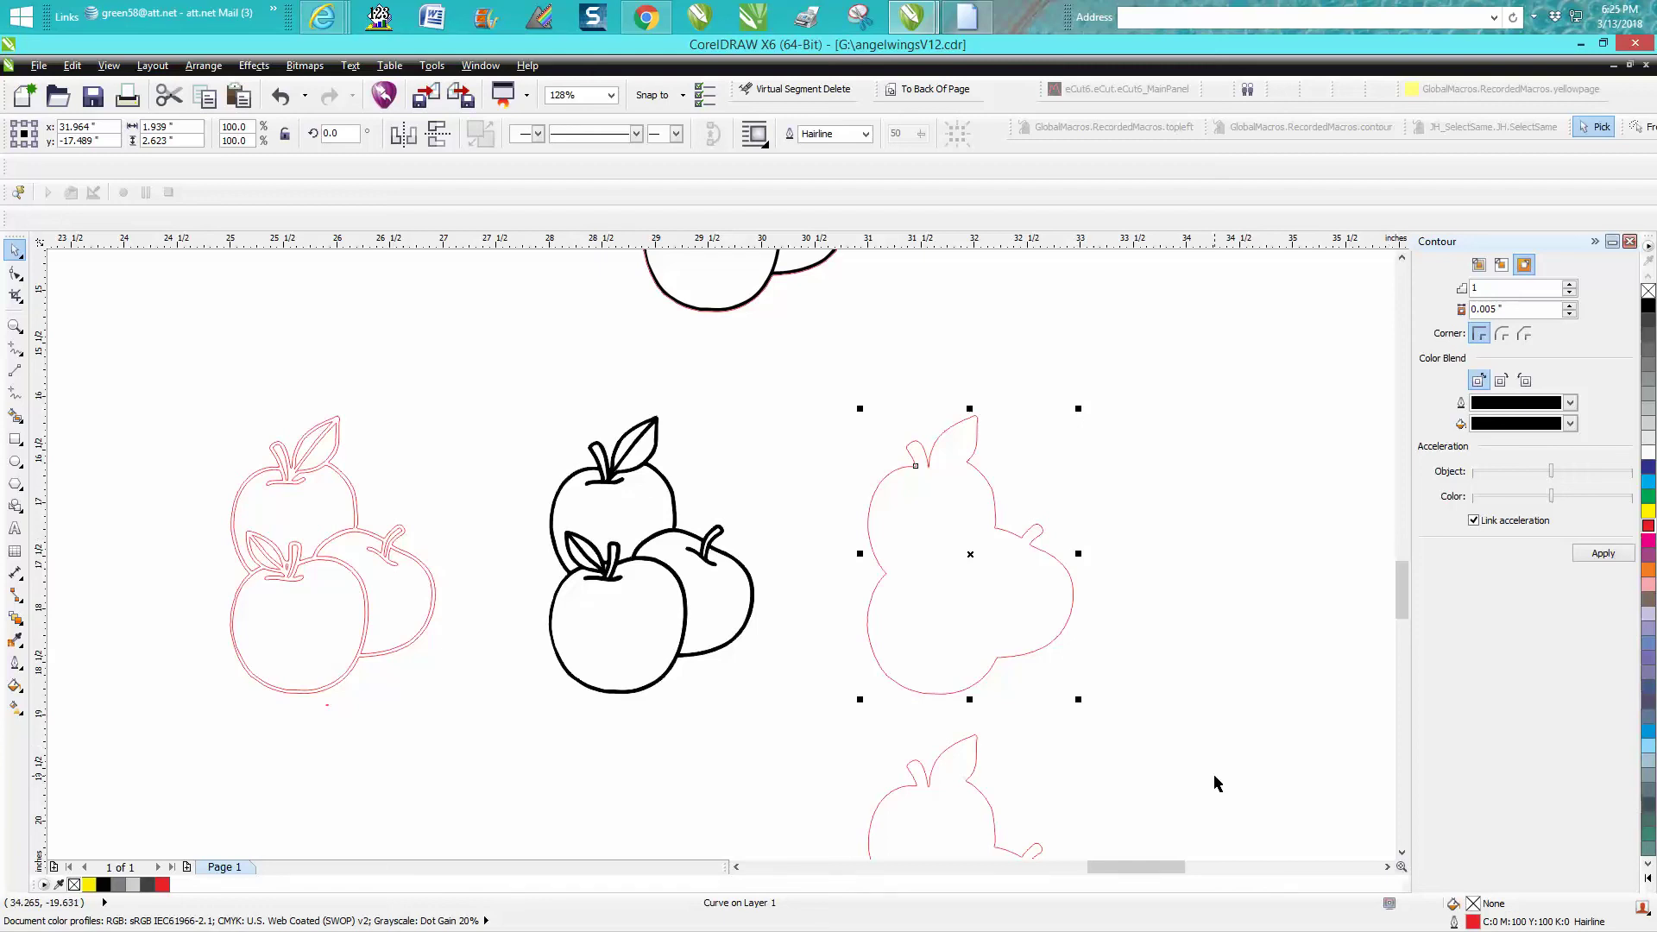
# Undo the last move and zoom into the leaf tip to inspect the contour
pyautogui.hotkey('ctrl', 'z')
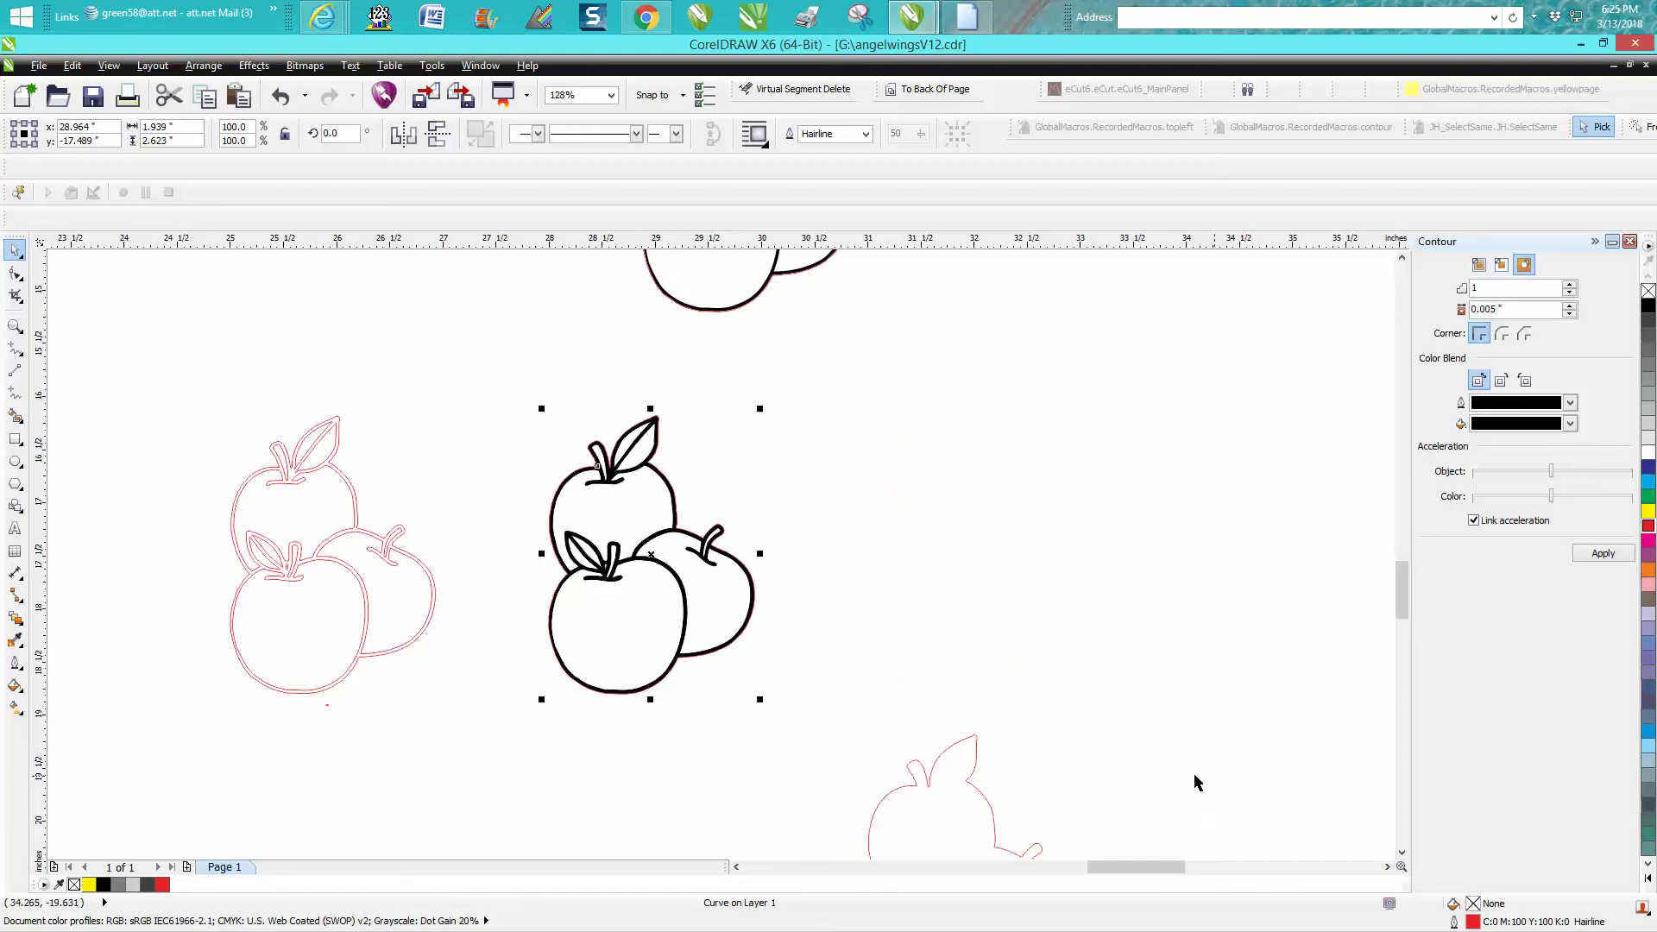
pyautogui.click(17, 326)
pyautogui.moveTo(588, 392); pyautogui.dragTo(725, 490)
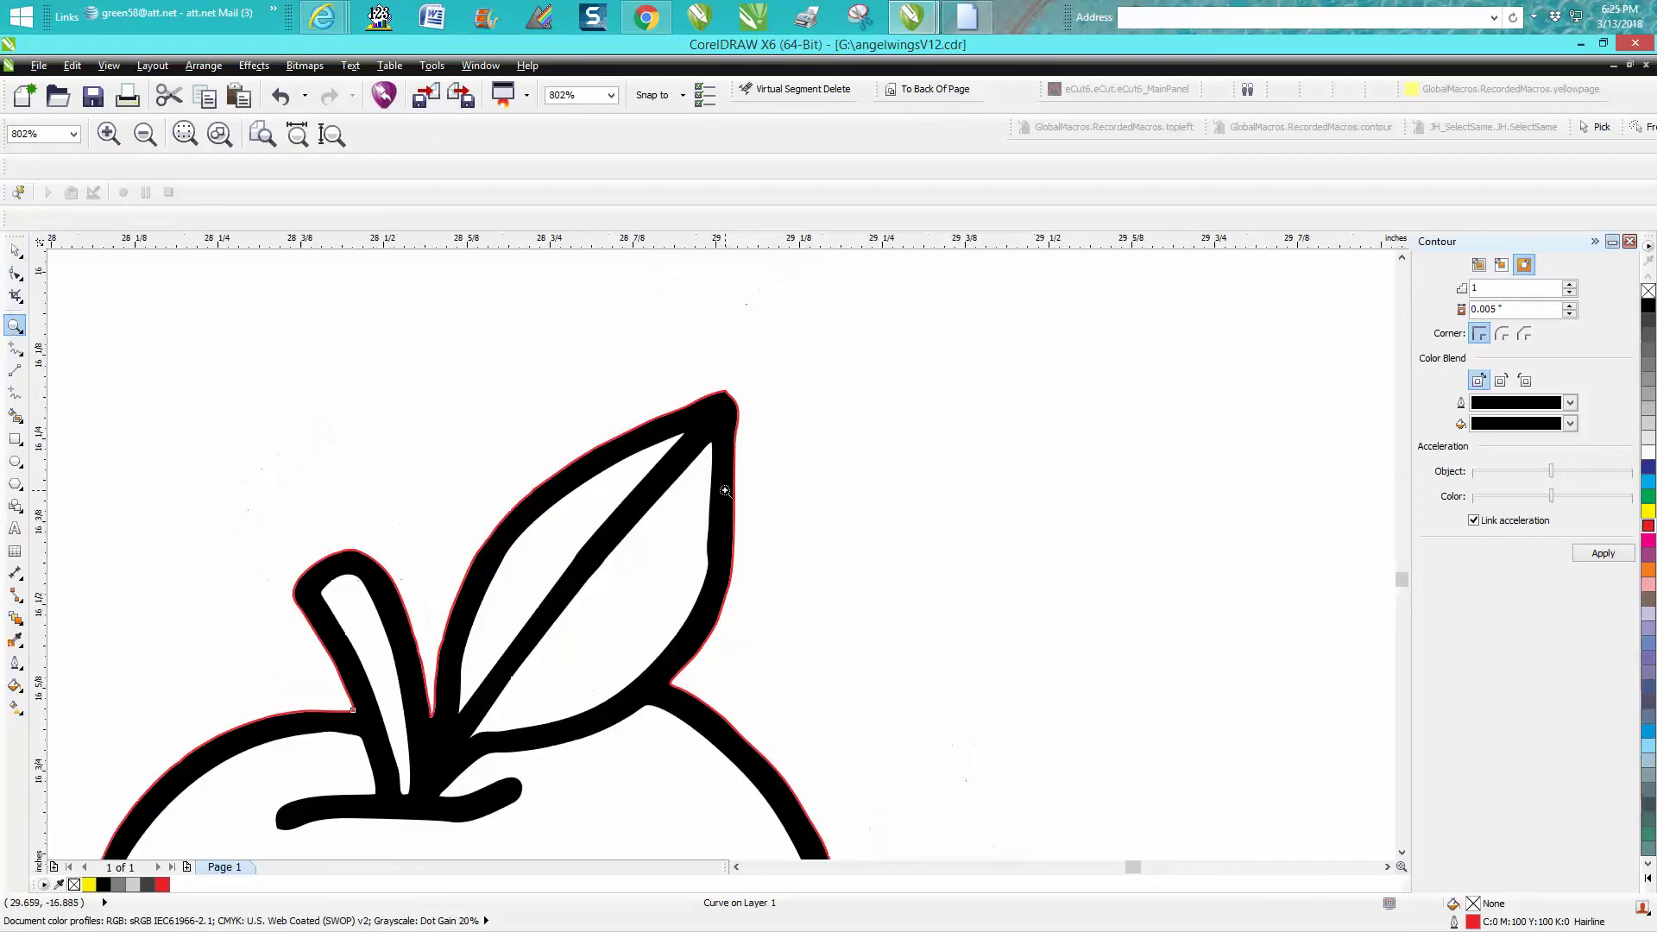
pyautogui.moveTo(713, 371); pyautogui.dragTo(781, 437)
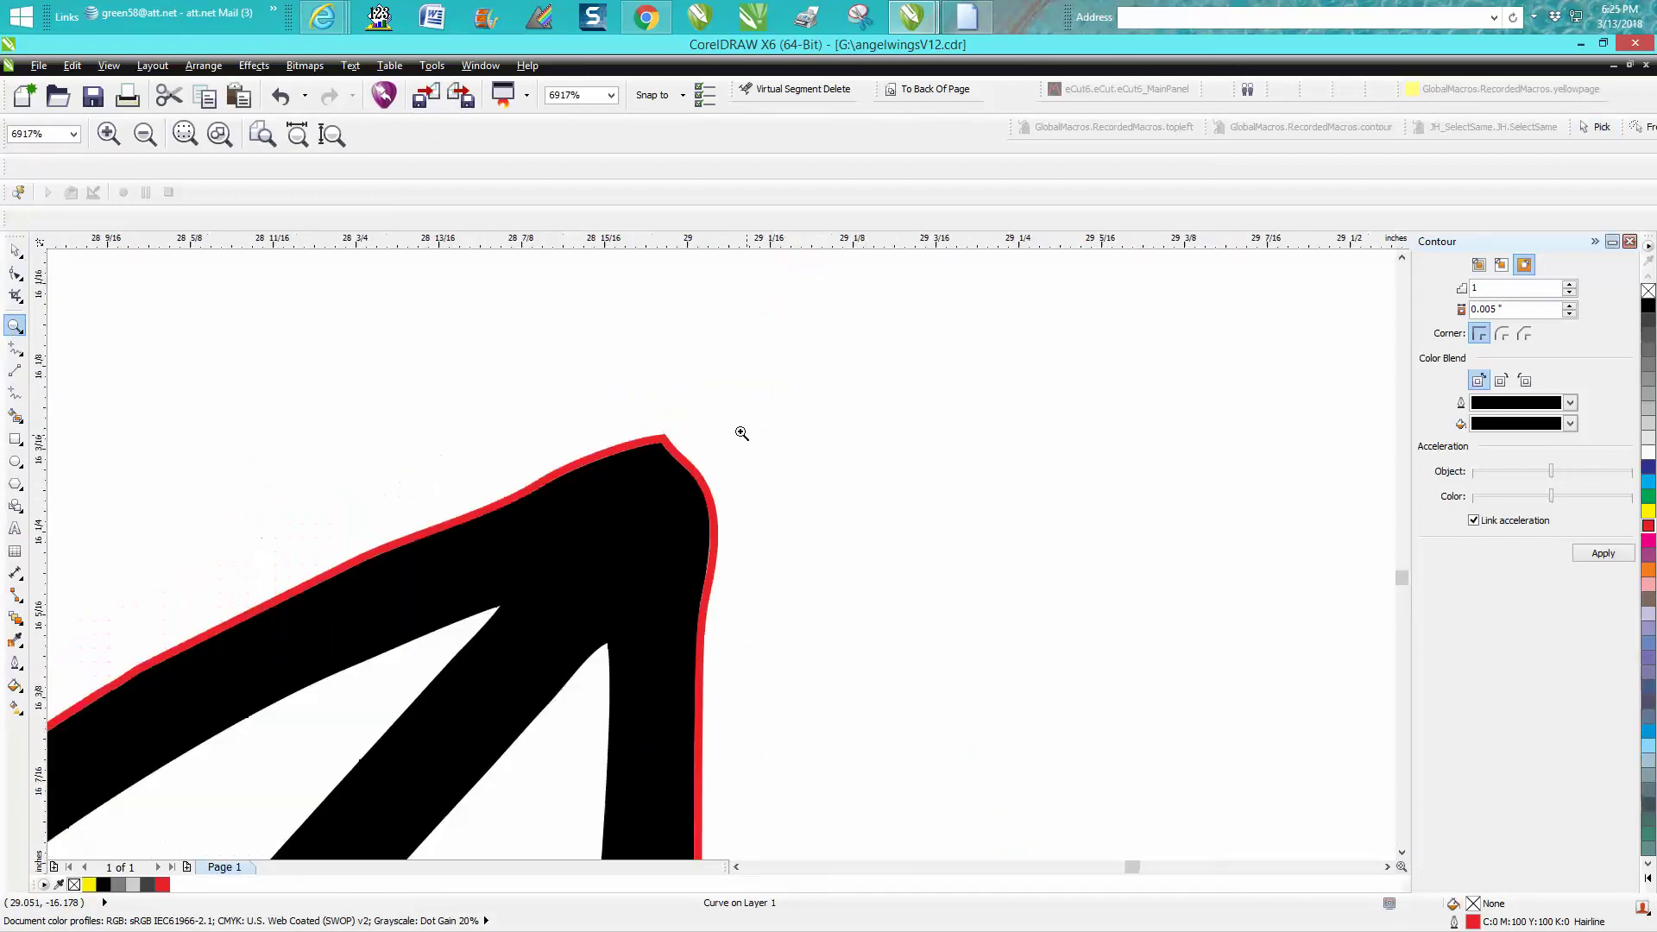
pyautogui.rightClick(741, 433)
pyautogui.rightClick(735, 433)
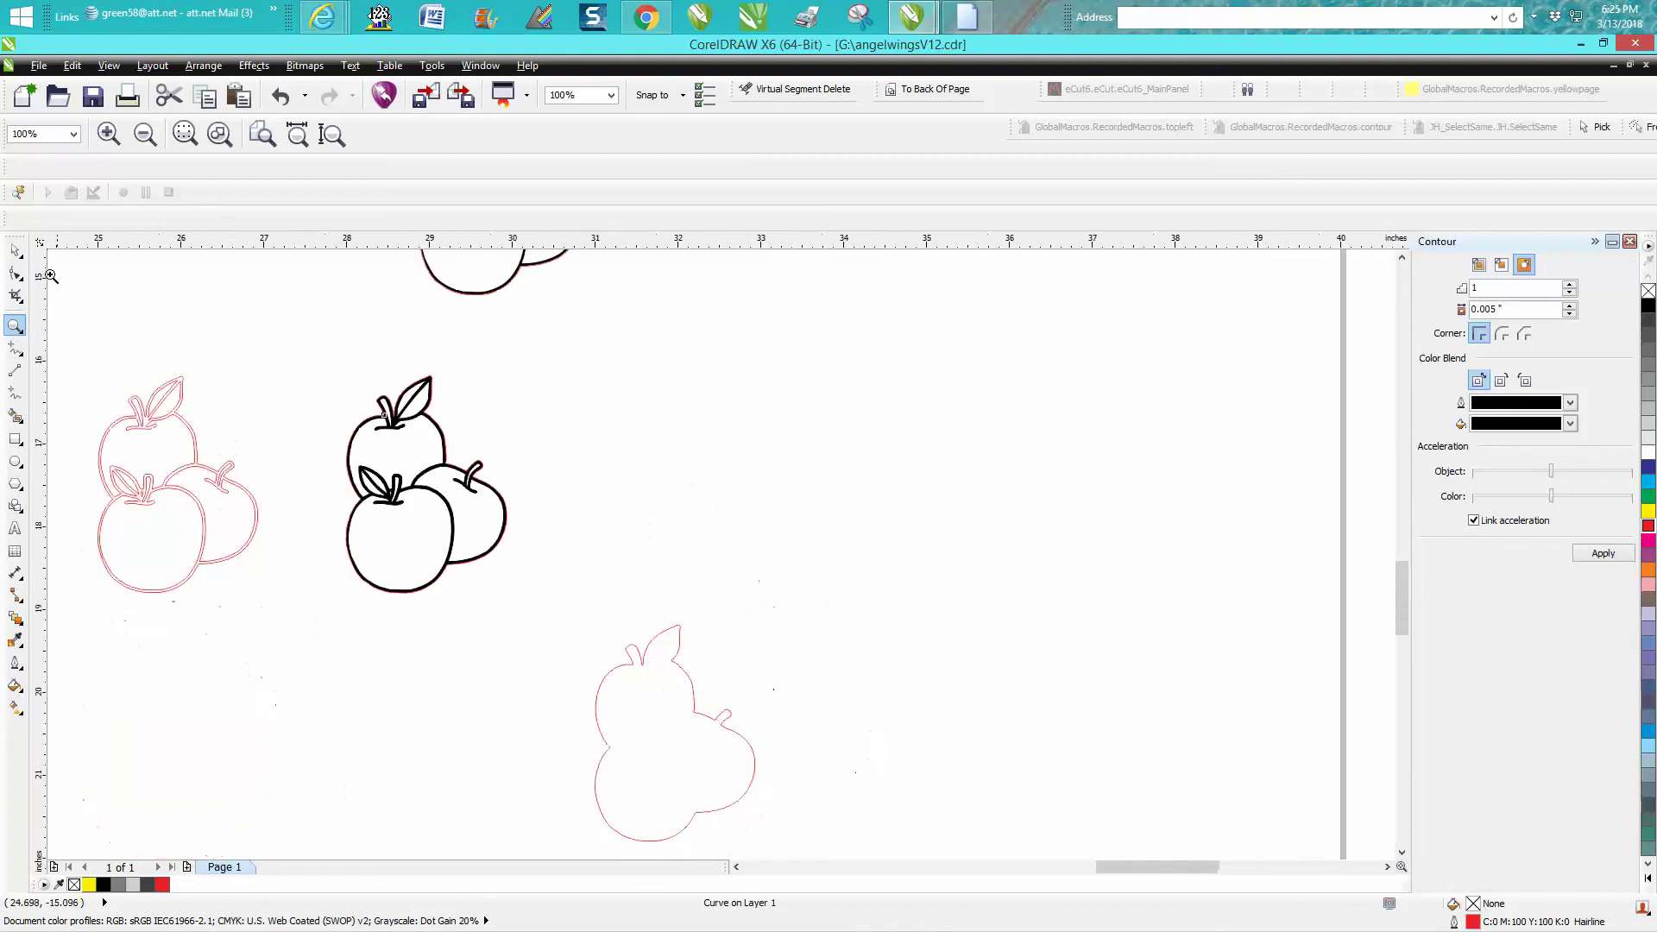
pyautogui.click(15, 250)
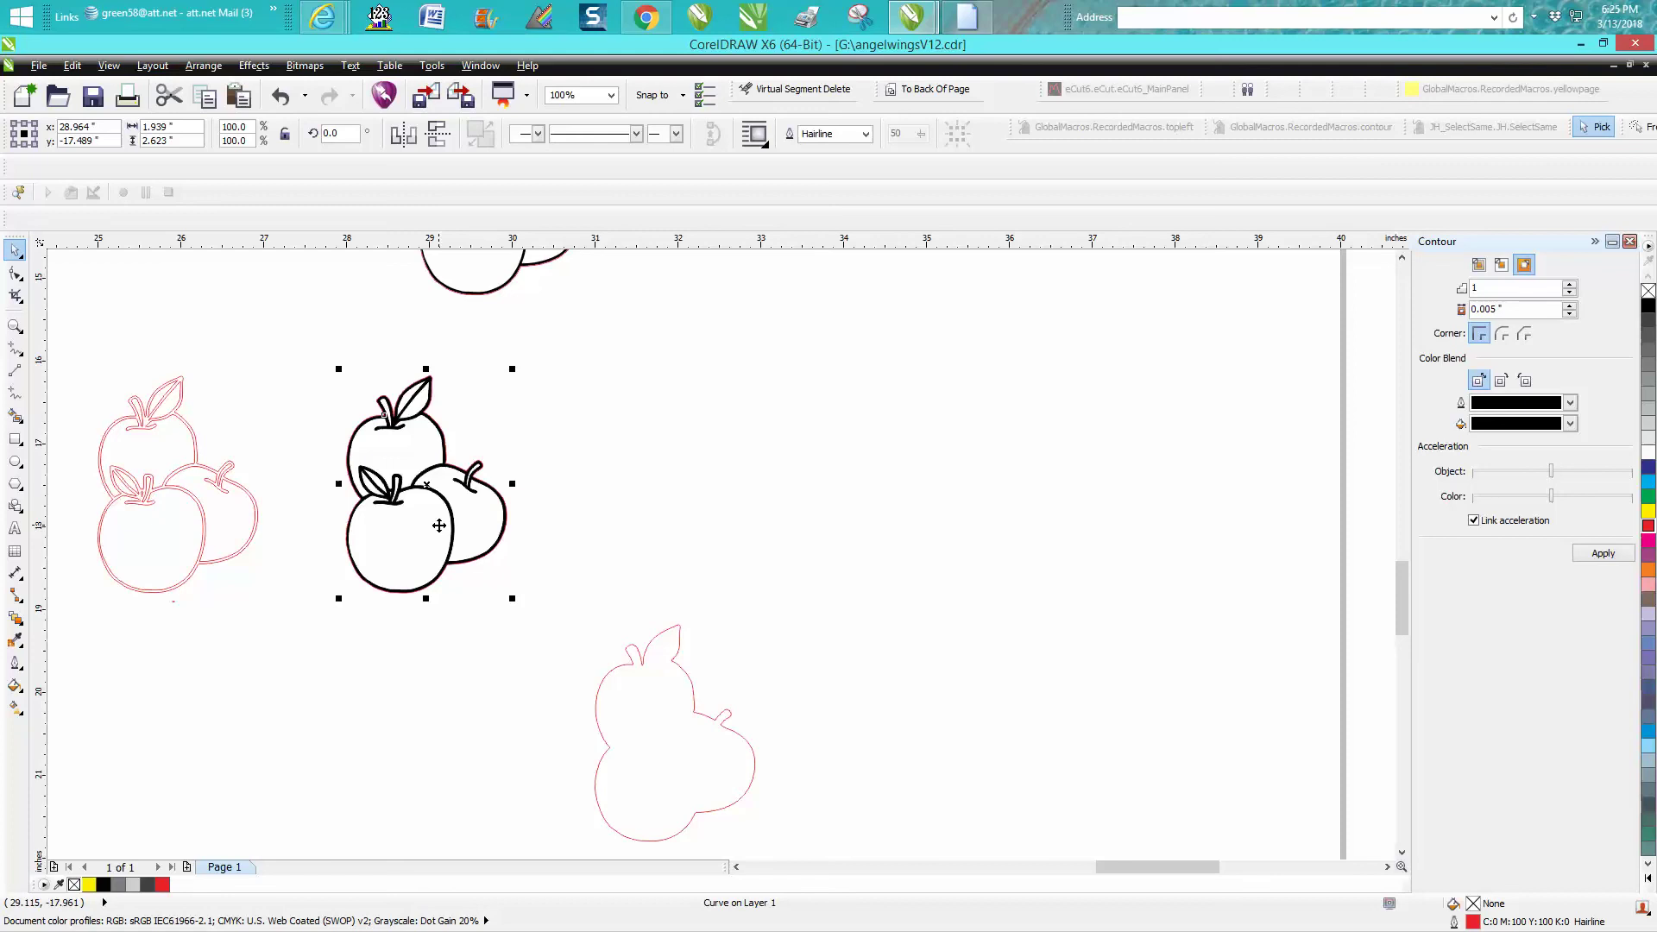
# Undo back until only the single silhouette beside the black apples remains
pyautogui.hotkey('ctrl', 'd')
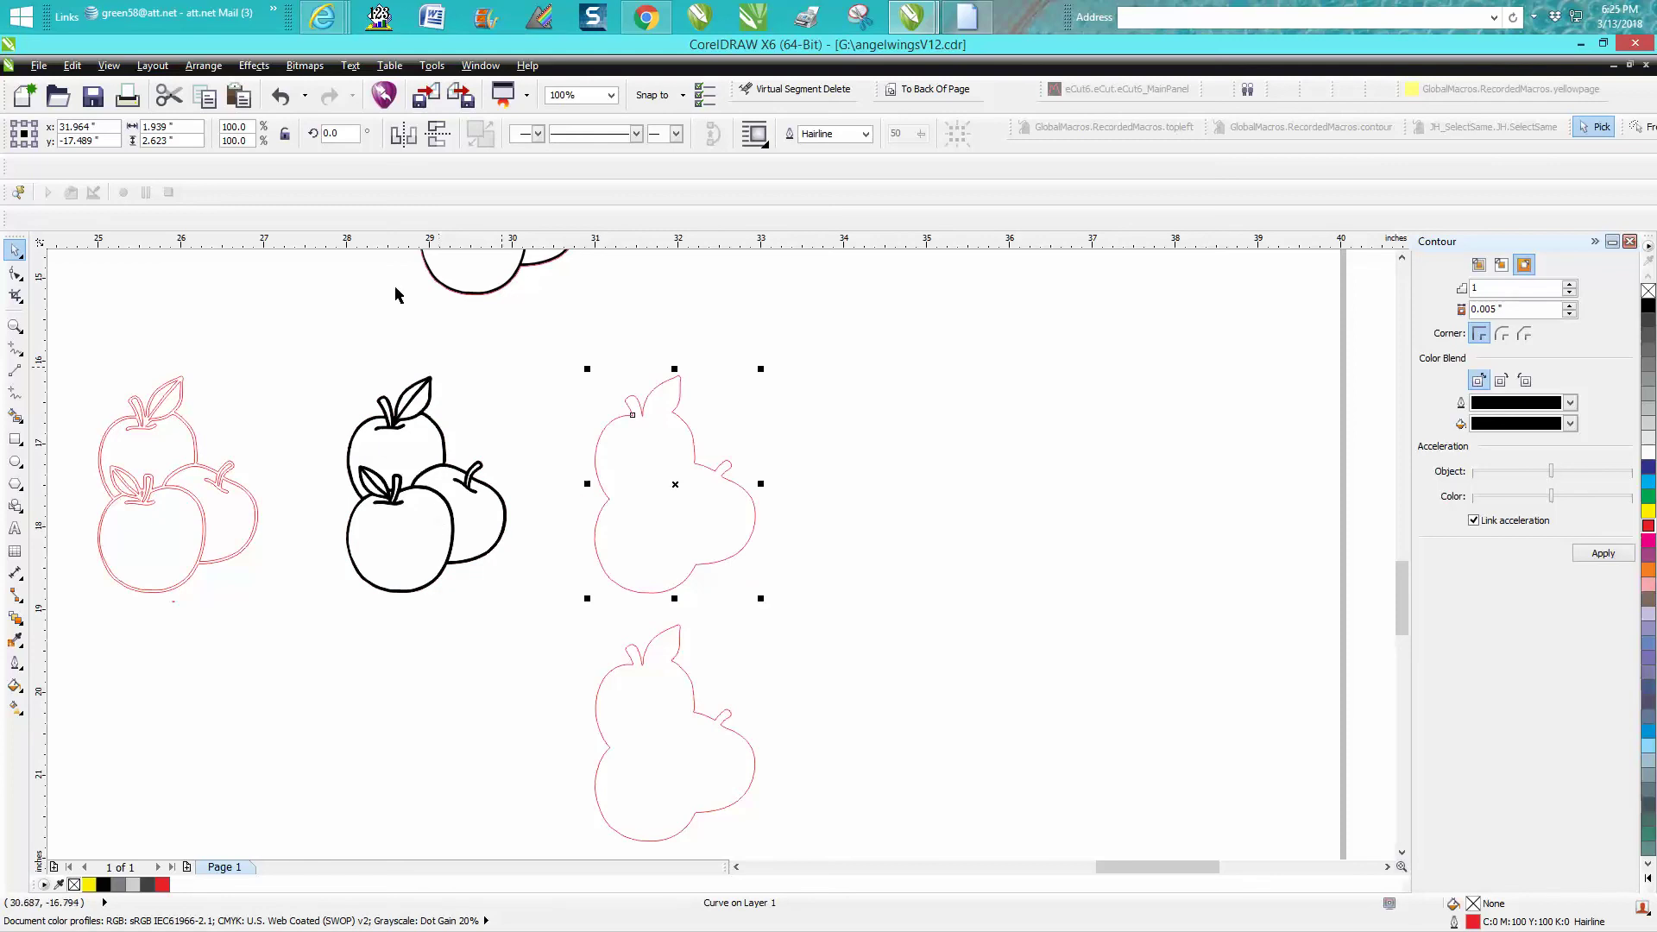
pyautogui.click(280, 96)
pyautogui.click(281, 97)
pyautogui.click(280, 97)
pyautogui.click(280, 97)
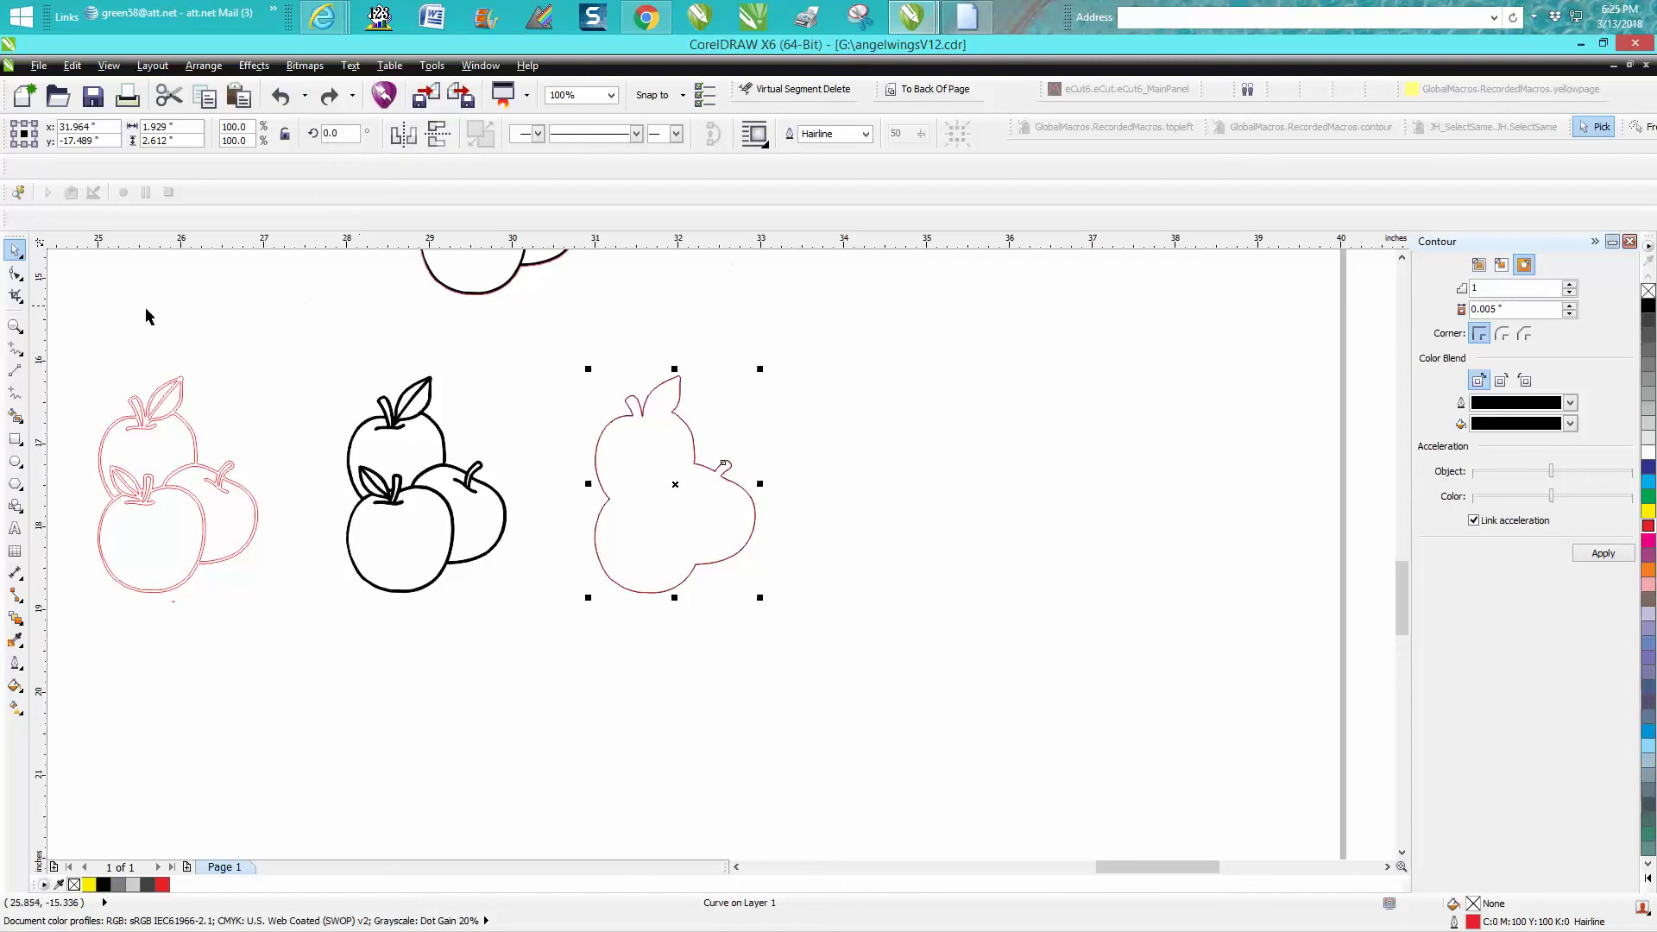
pyautogui.click(15, 326)
pyautogui.moveTo(654, 358); pyautogui.dragTo(705, 411)
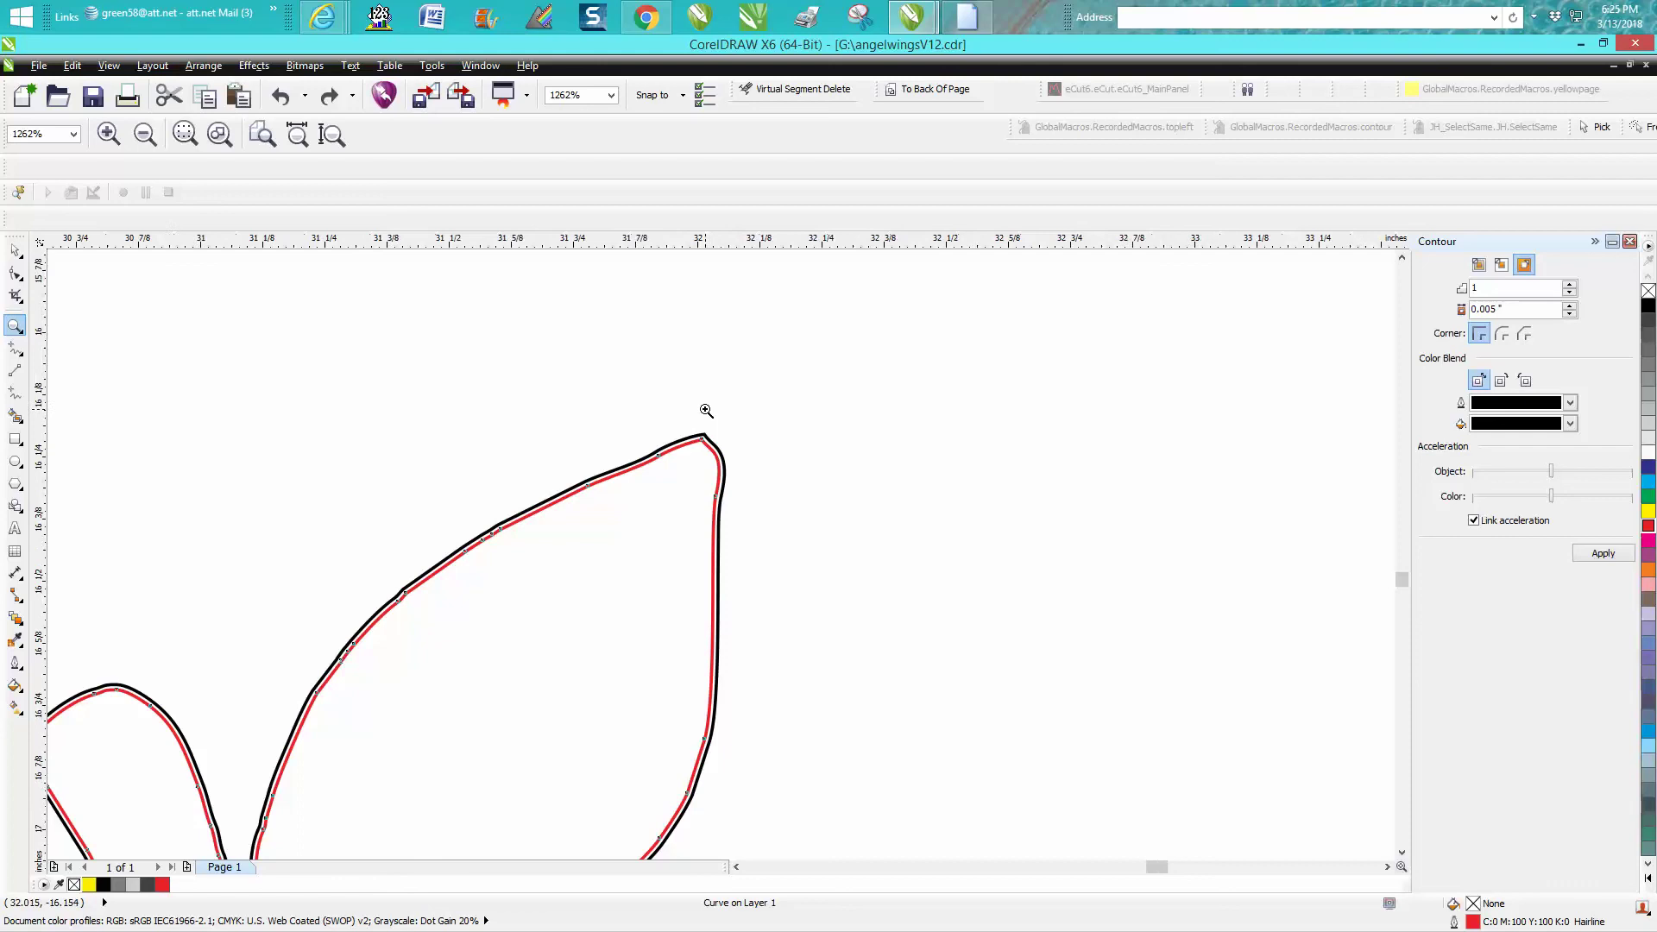
pyautogui.scroll(-3, 705, 410)
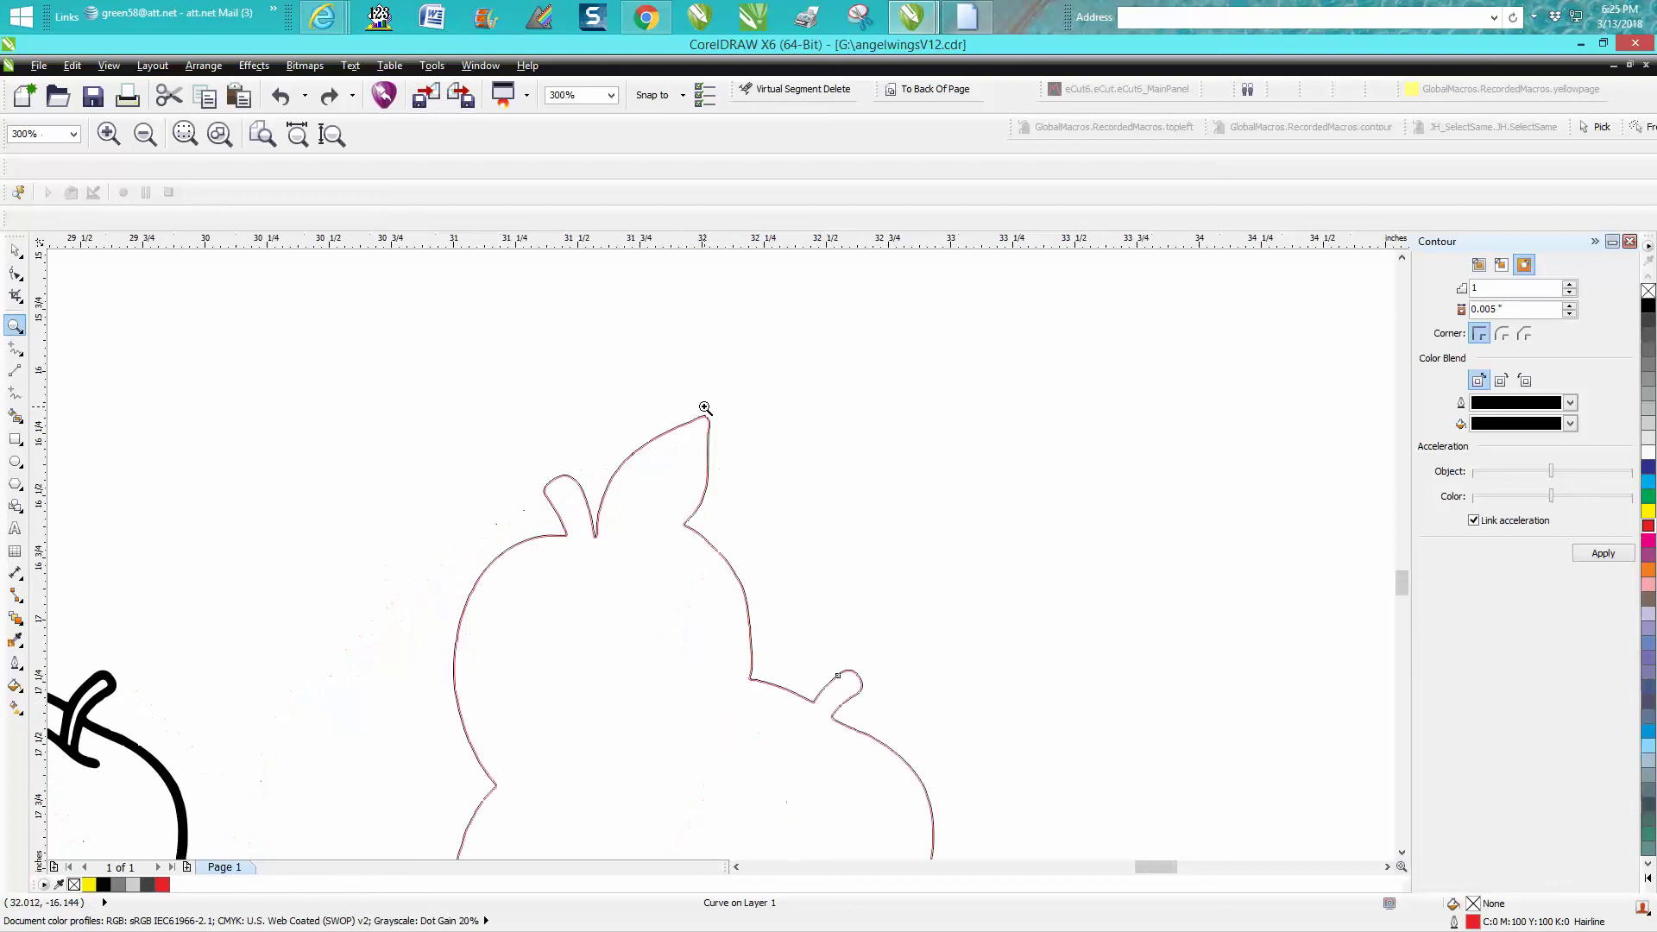
# Undo the old contour and reapply it with a 0.009" outside offset
pyautogui.click(287, 100)
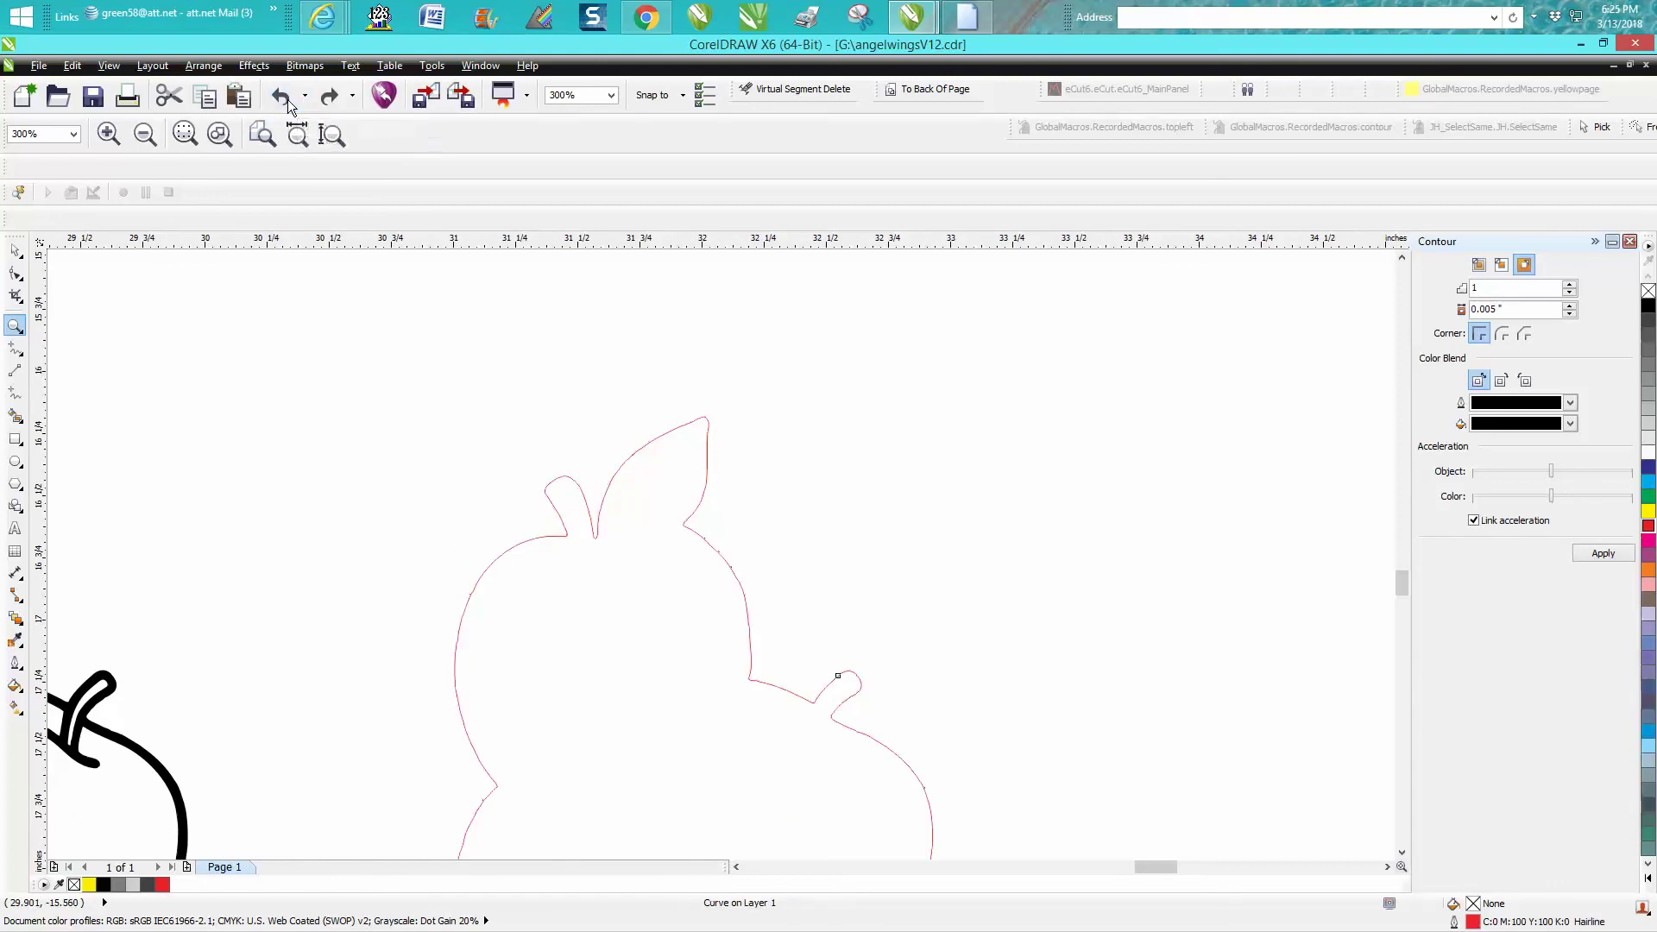
pyautogui.doubleClick(1529, 313)
pyautogui.write('.009')
pyautogui.click(1601, 552)
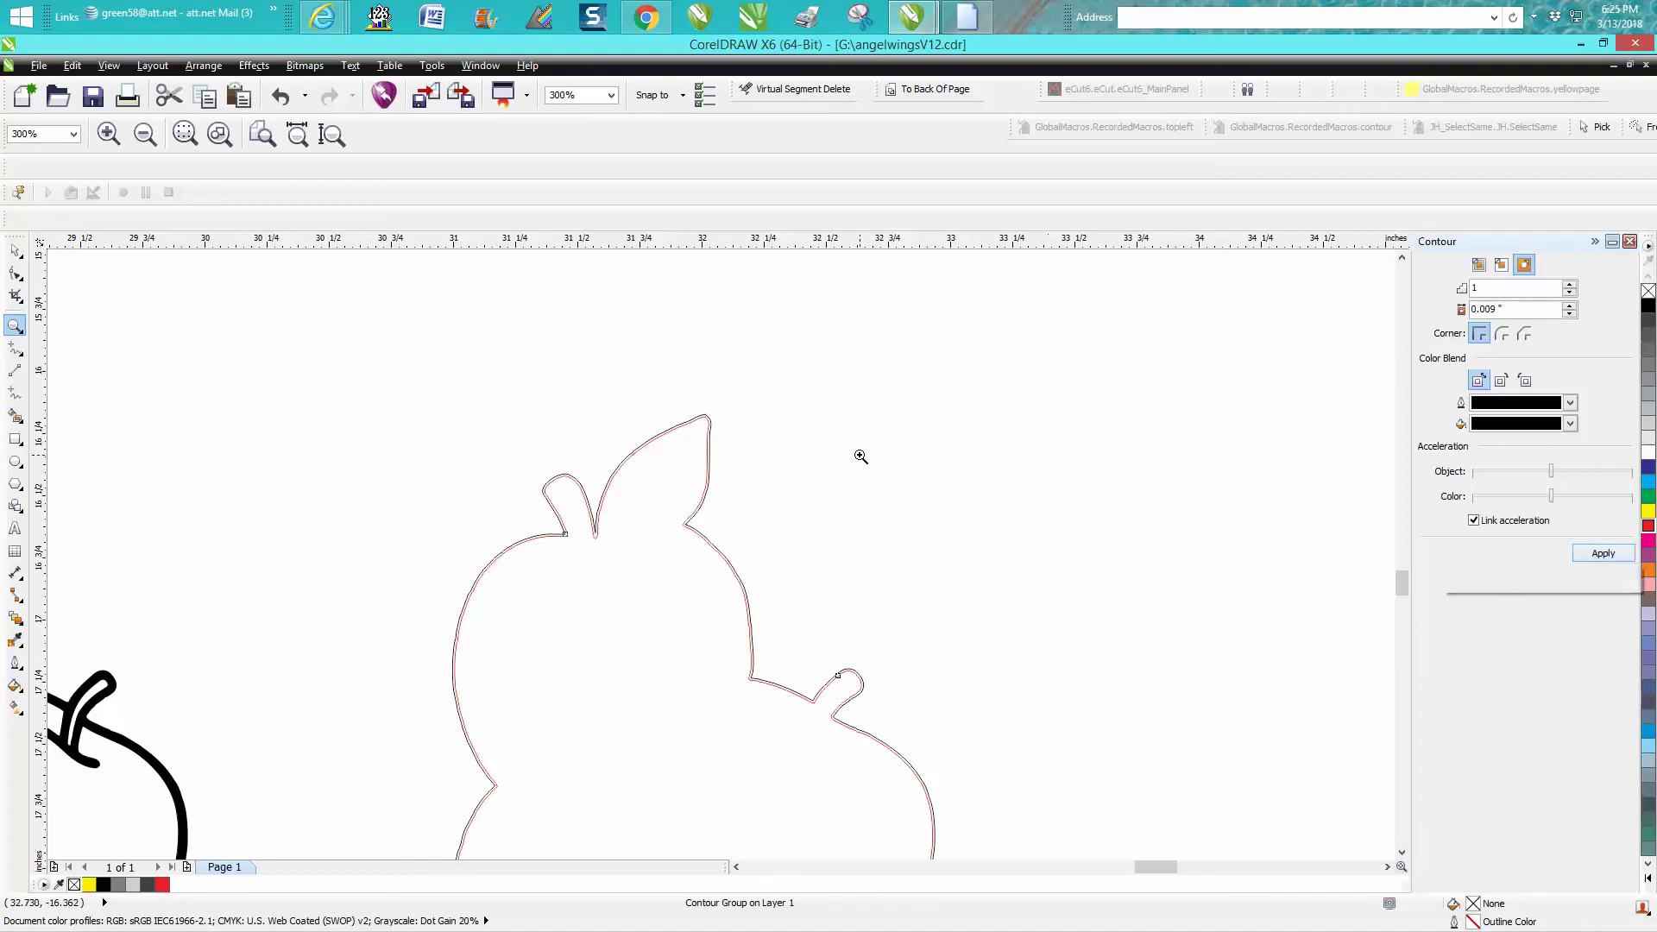
pyautogui.scroll(2, 725, 448)
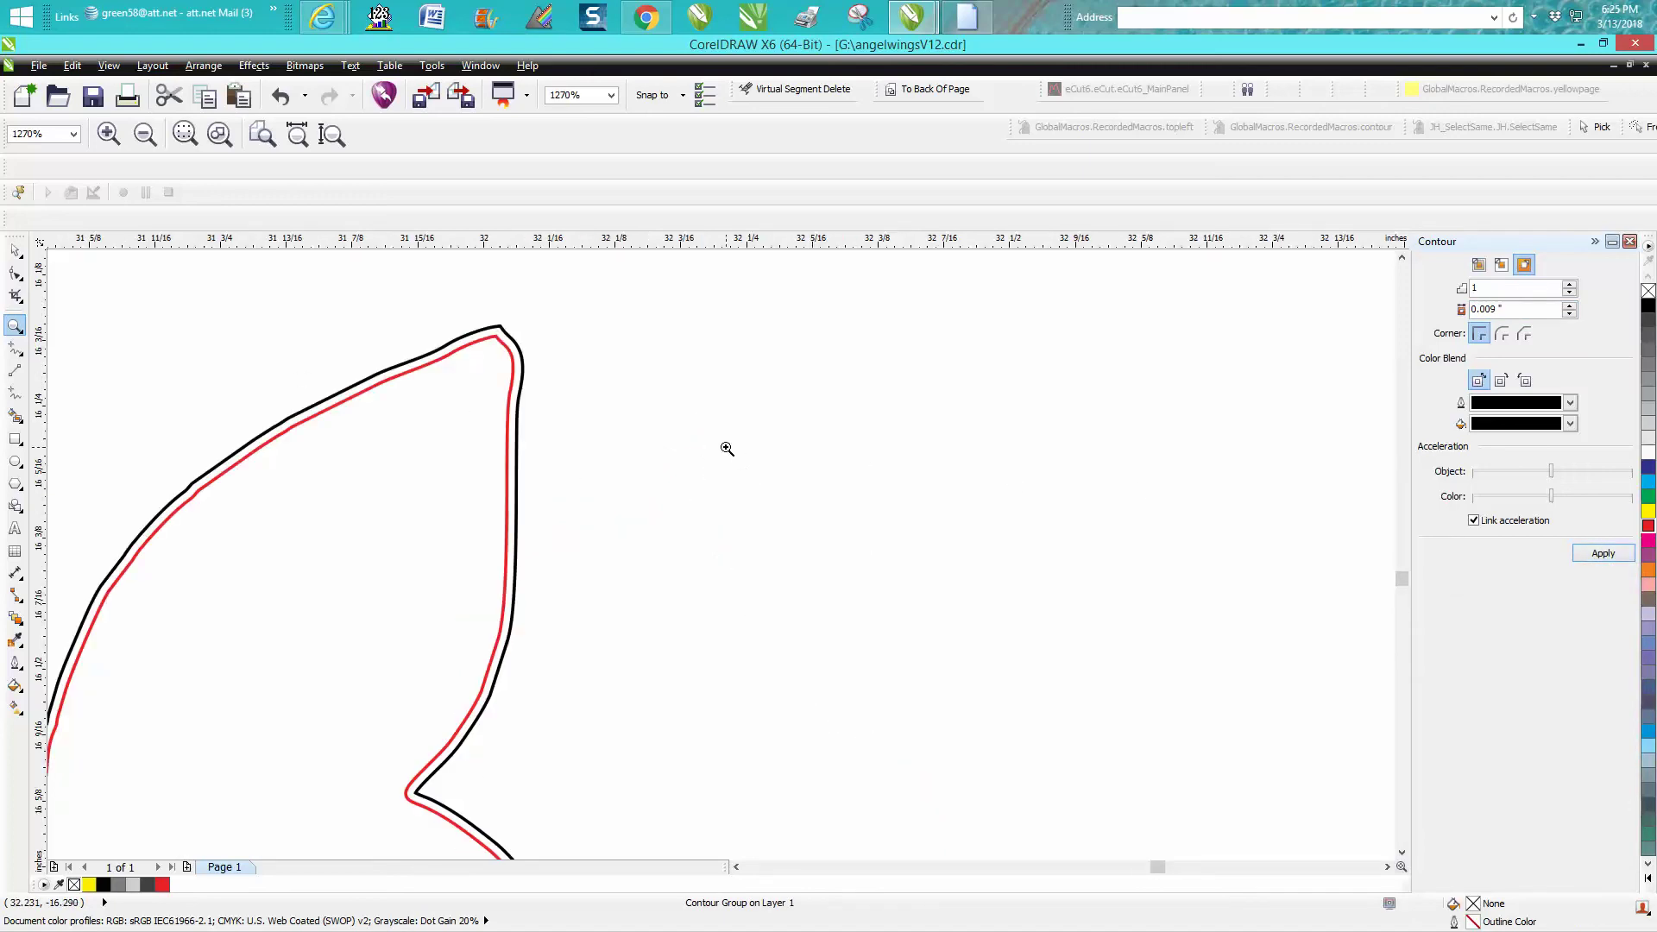
pyautogui.scroll(-4, 725, 448)
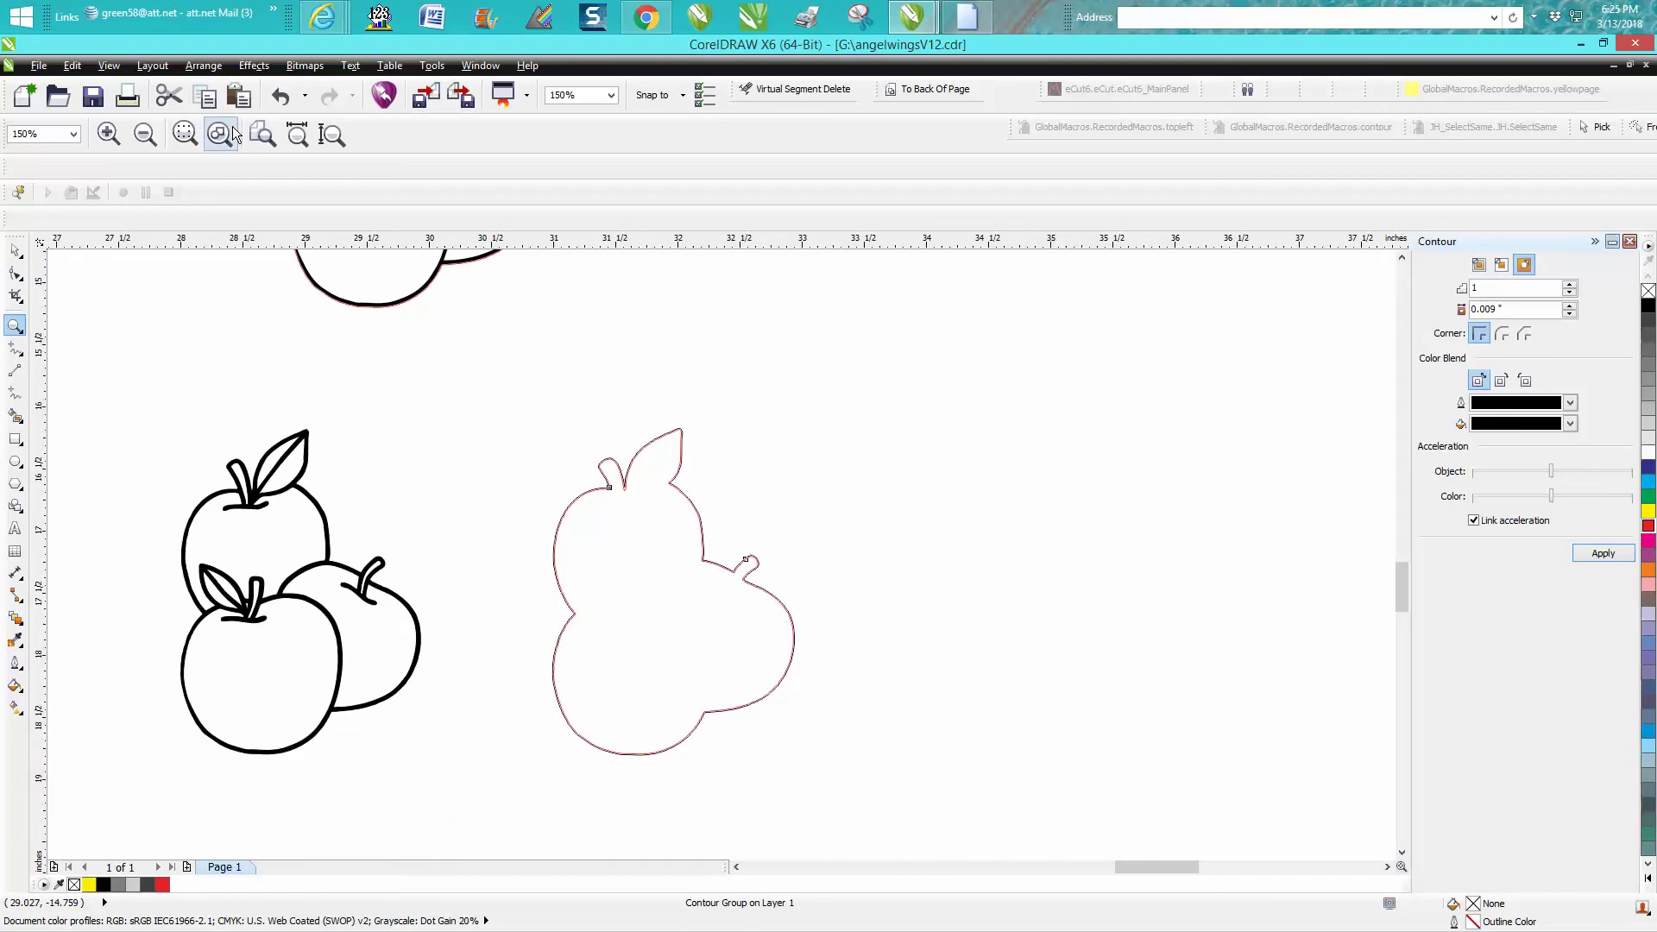
# Break the contour group apart and shift the selected curve 3 inches right
pyautogui.click(17, 252)
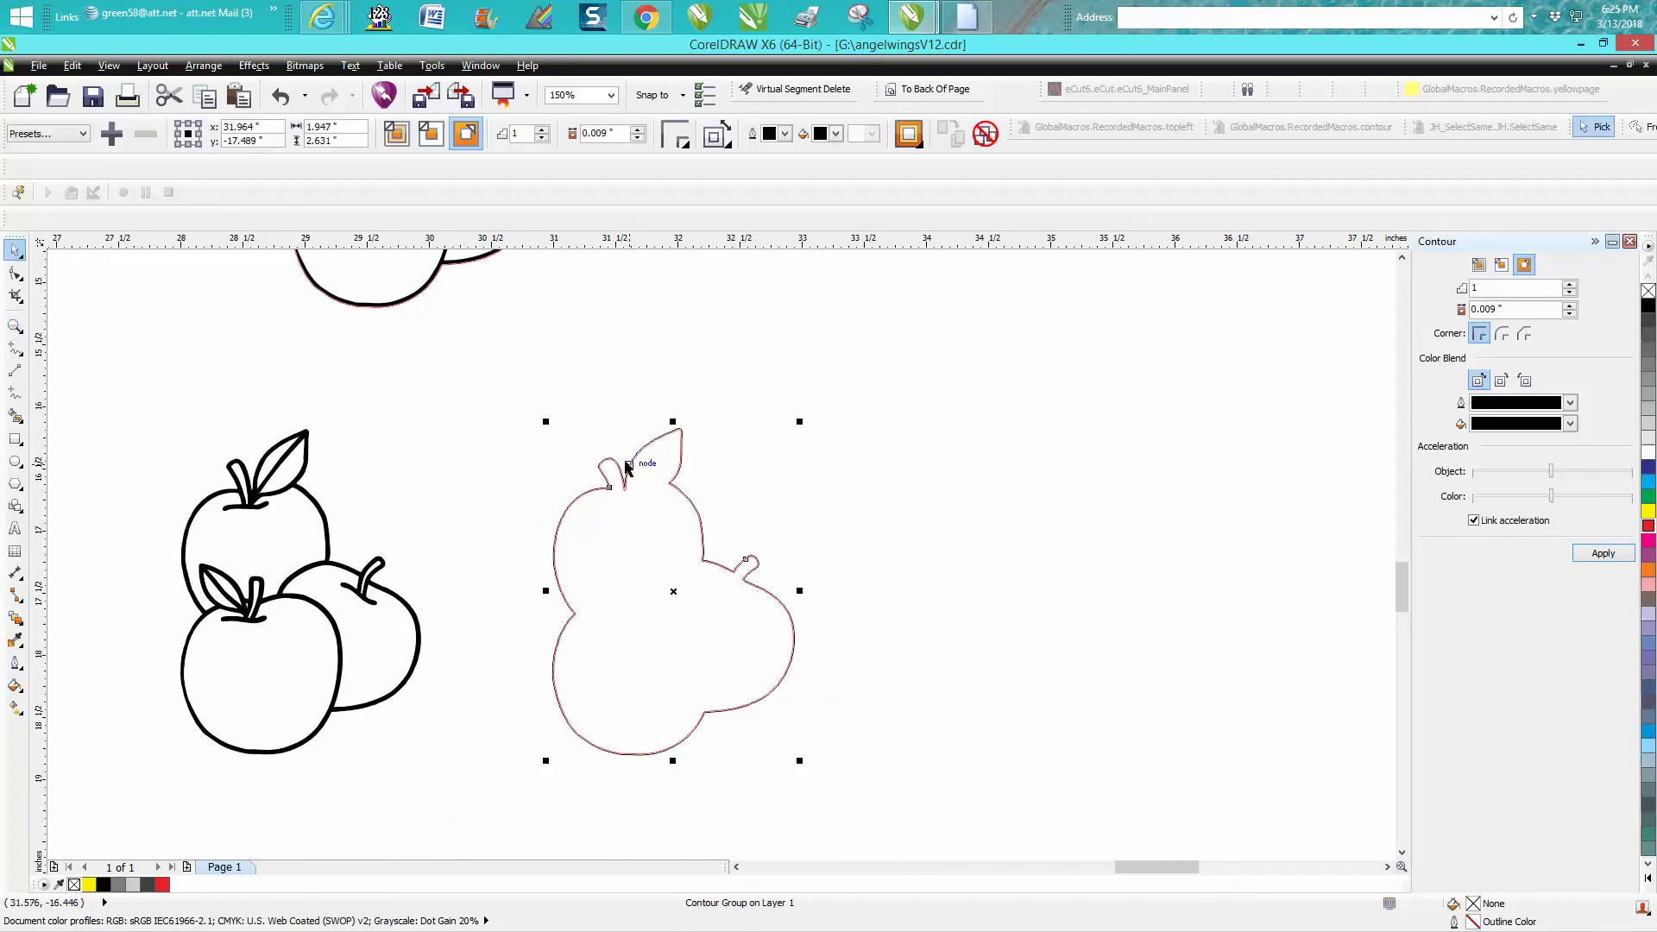
pyautogui.click(204, 66)
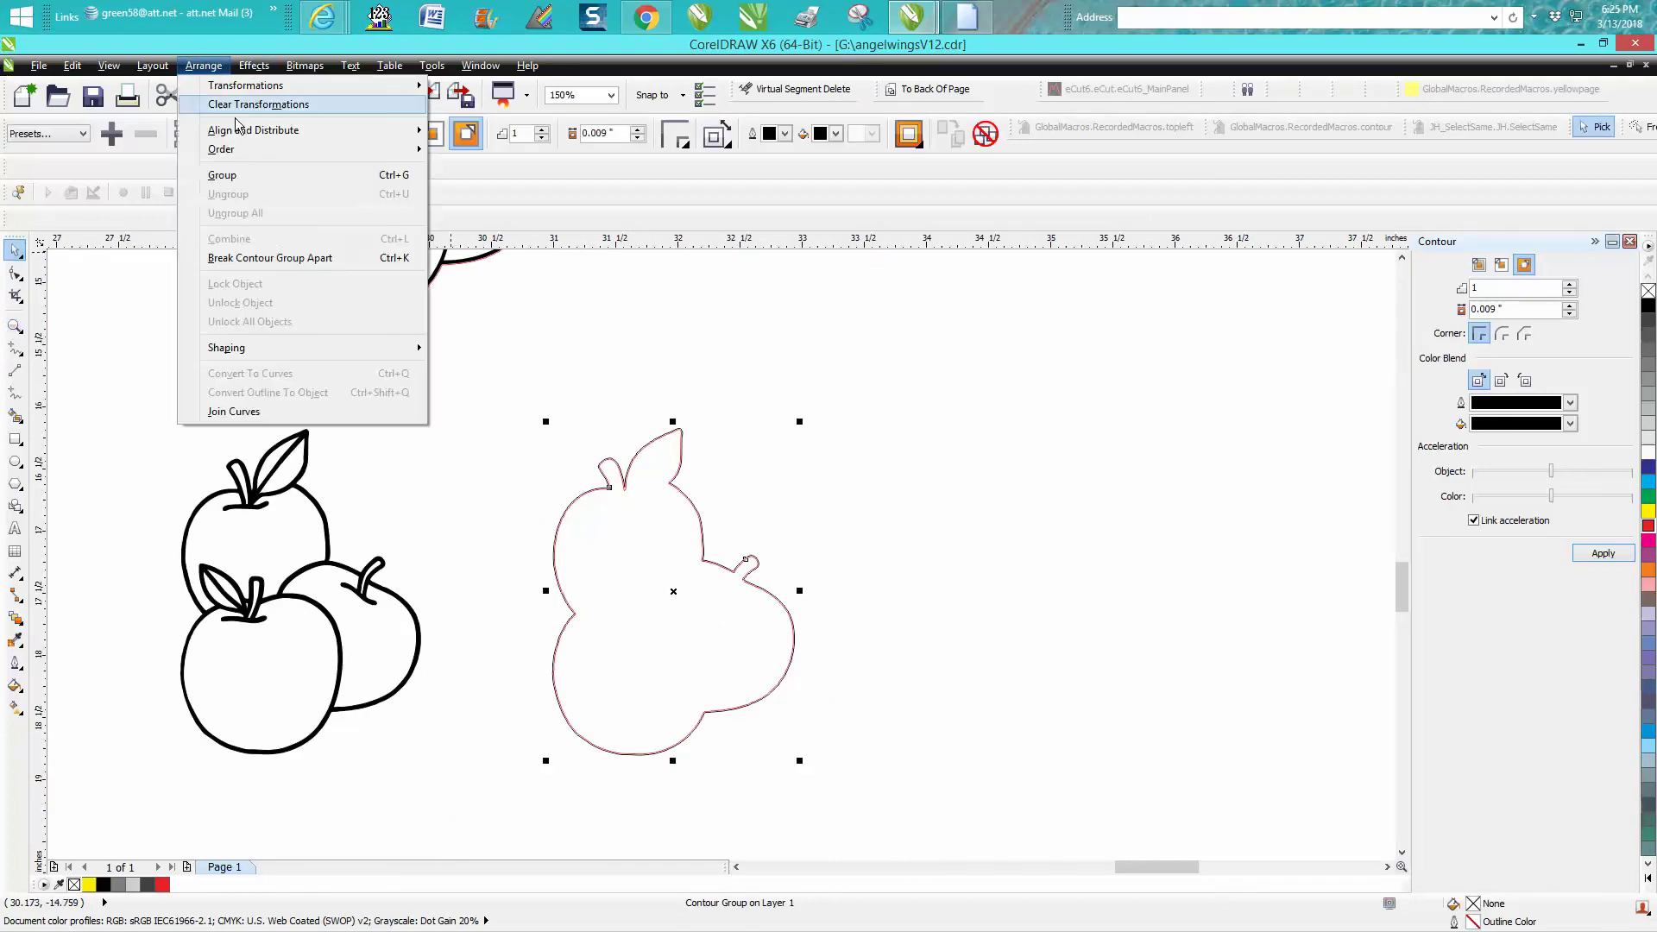
pyautogui.click(289, 259)
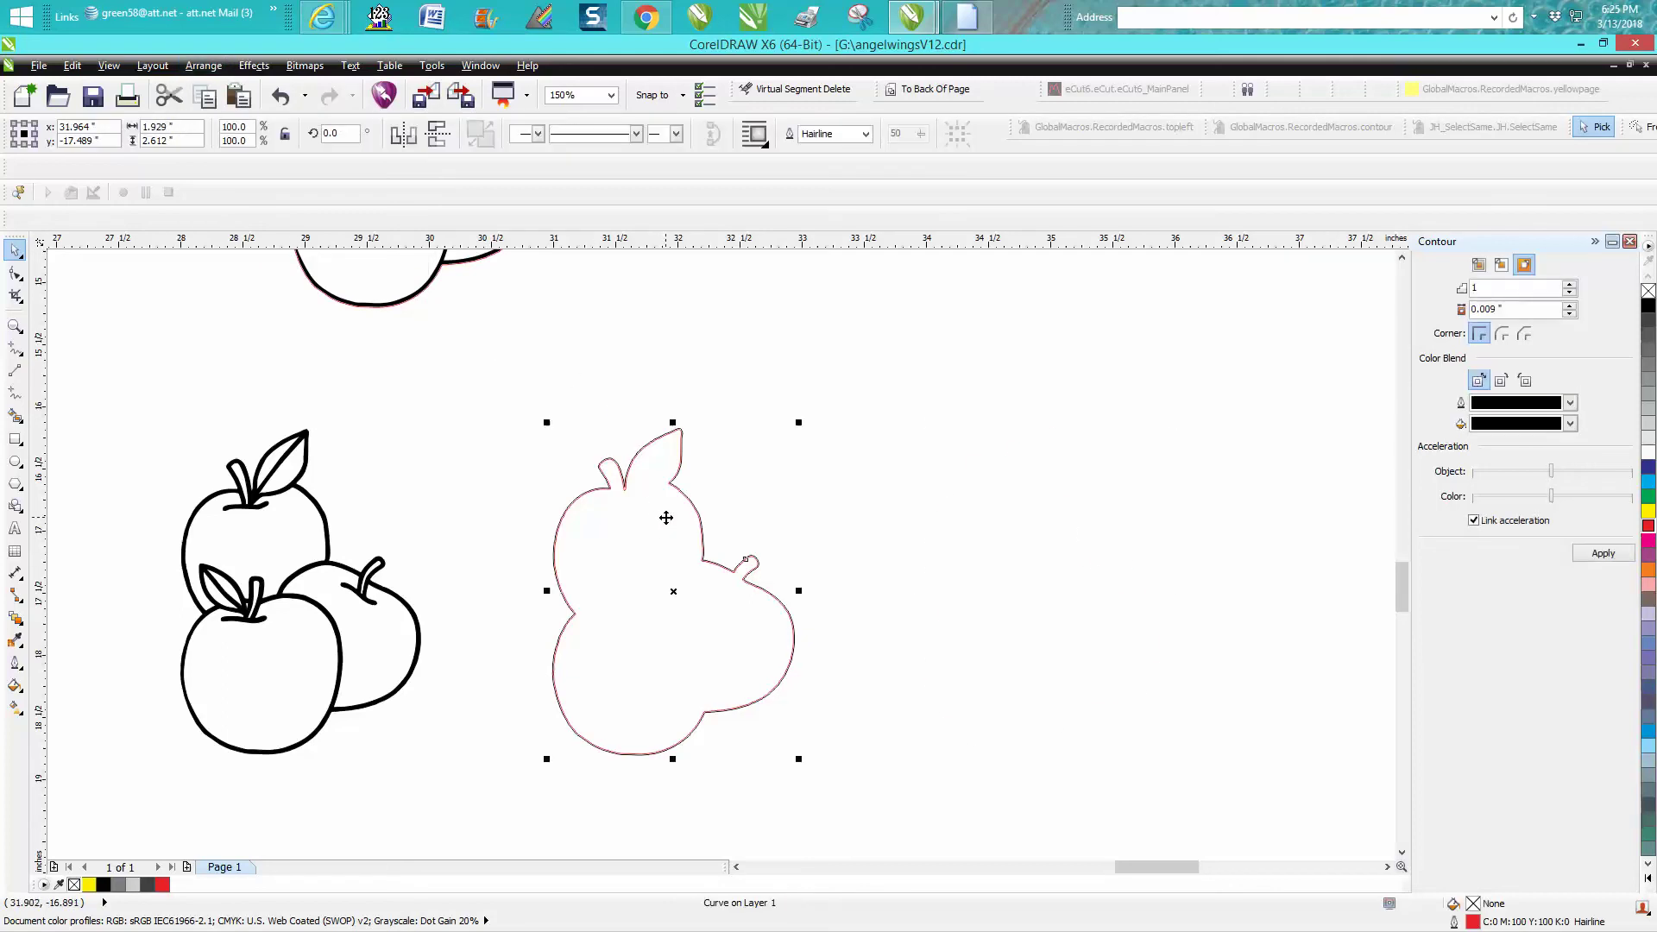
pyautogui.press('Right')
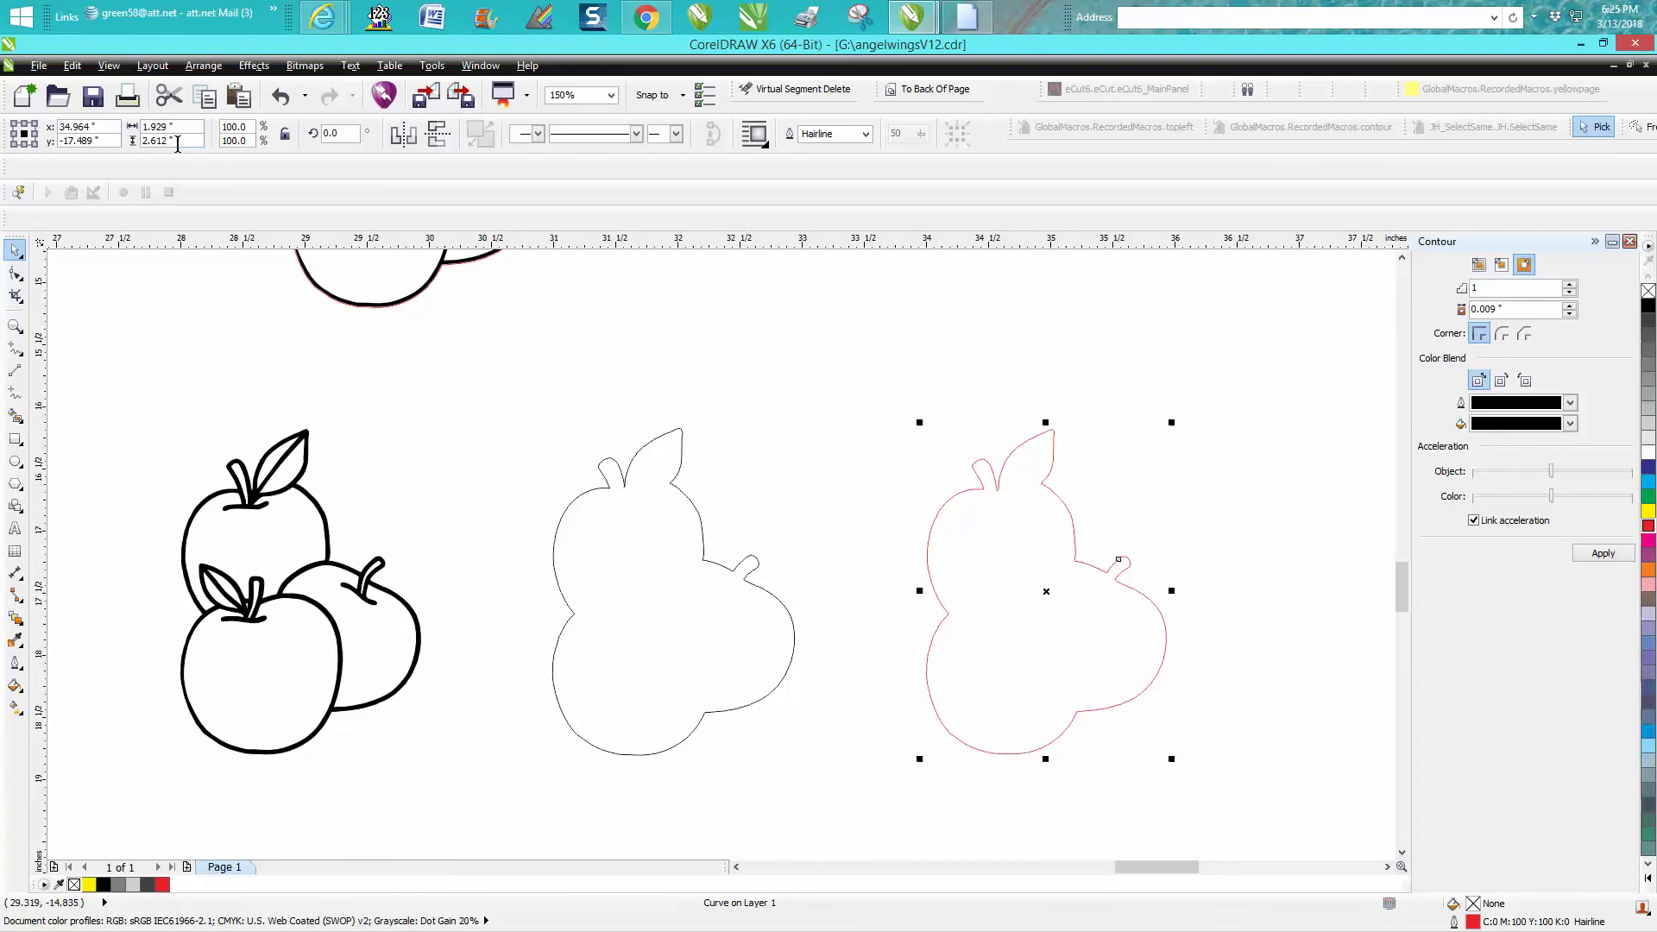
pyautogui.click(647, 448)
# Outline the larger contour curve in red and move it 3 inches left around the black apples
pyautogui.rightClick(1650, 530)
pyautogui.hotkey('shift', 'Left')
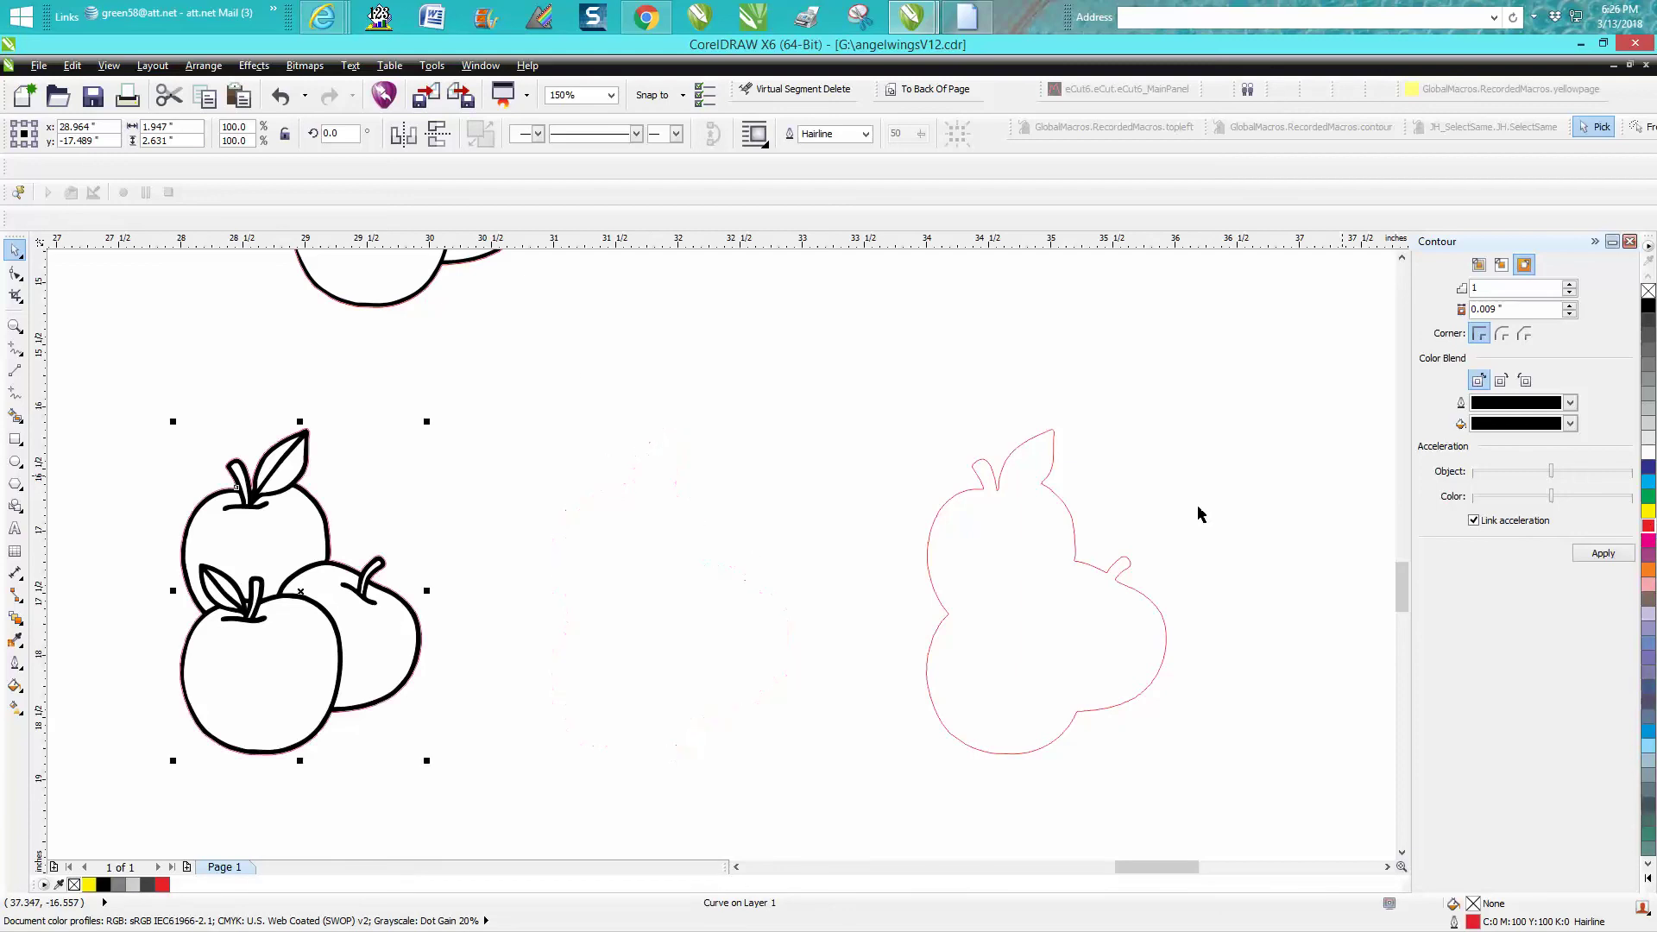
pyautogui.click(14, 326)
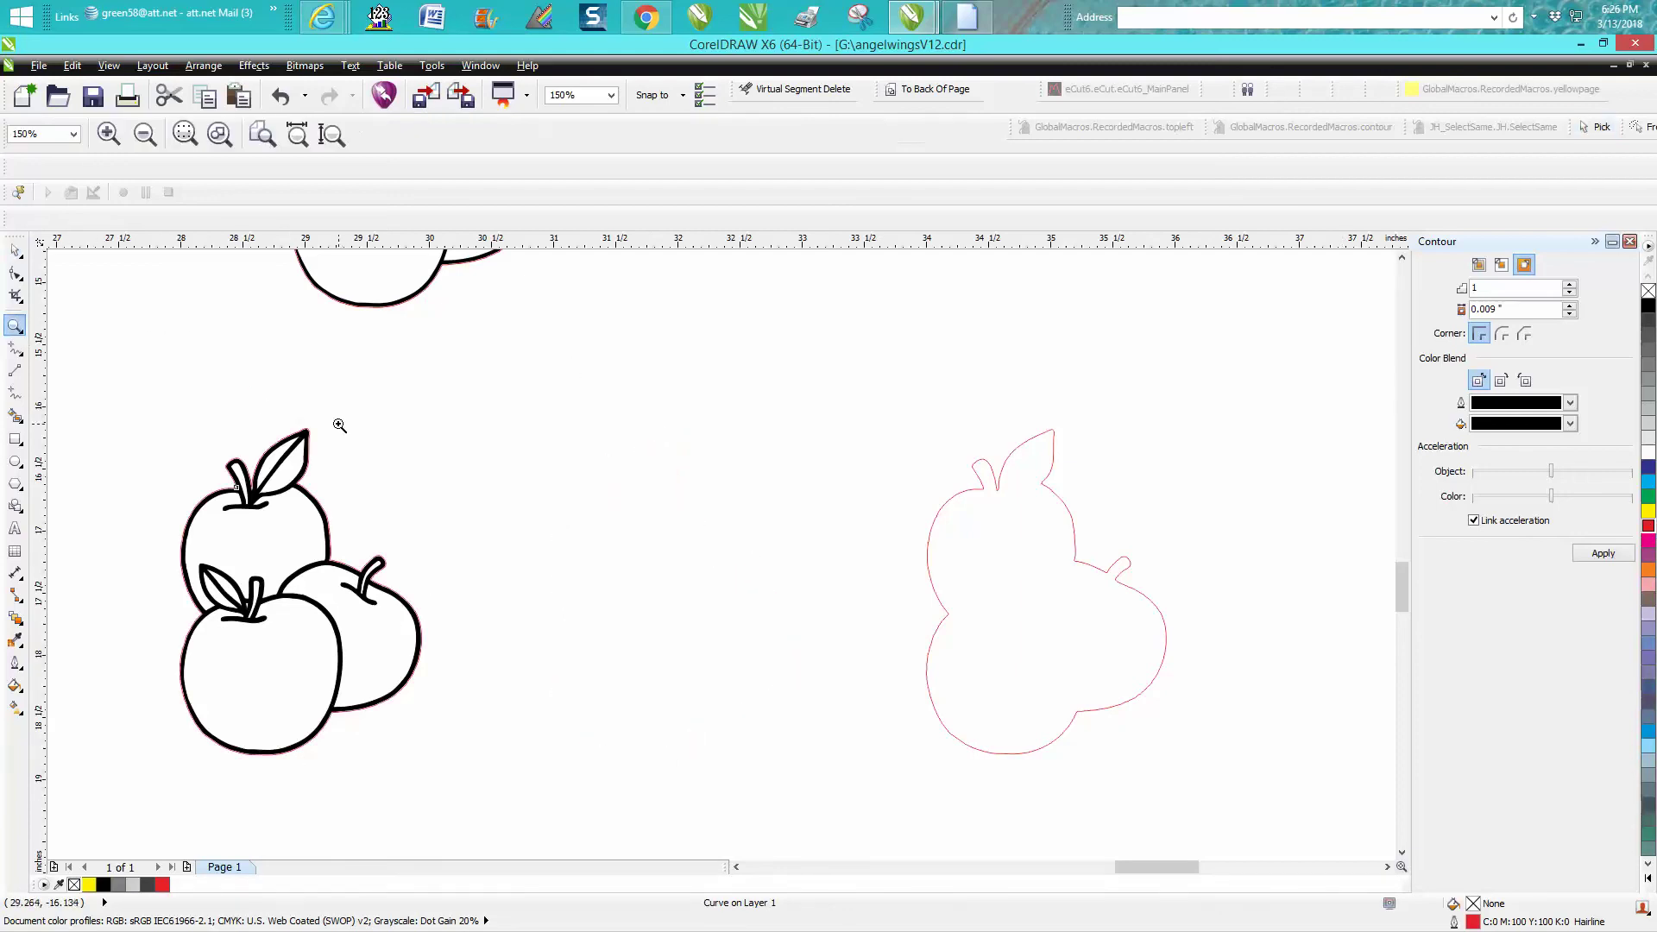
pyautogui.moveTo(337, 418); pyautogui.dragTo(296, 465)
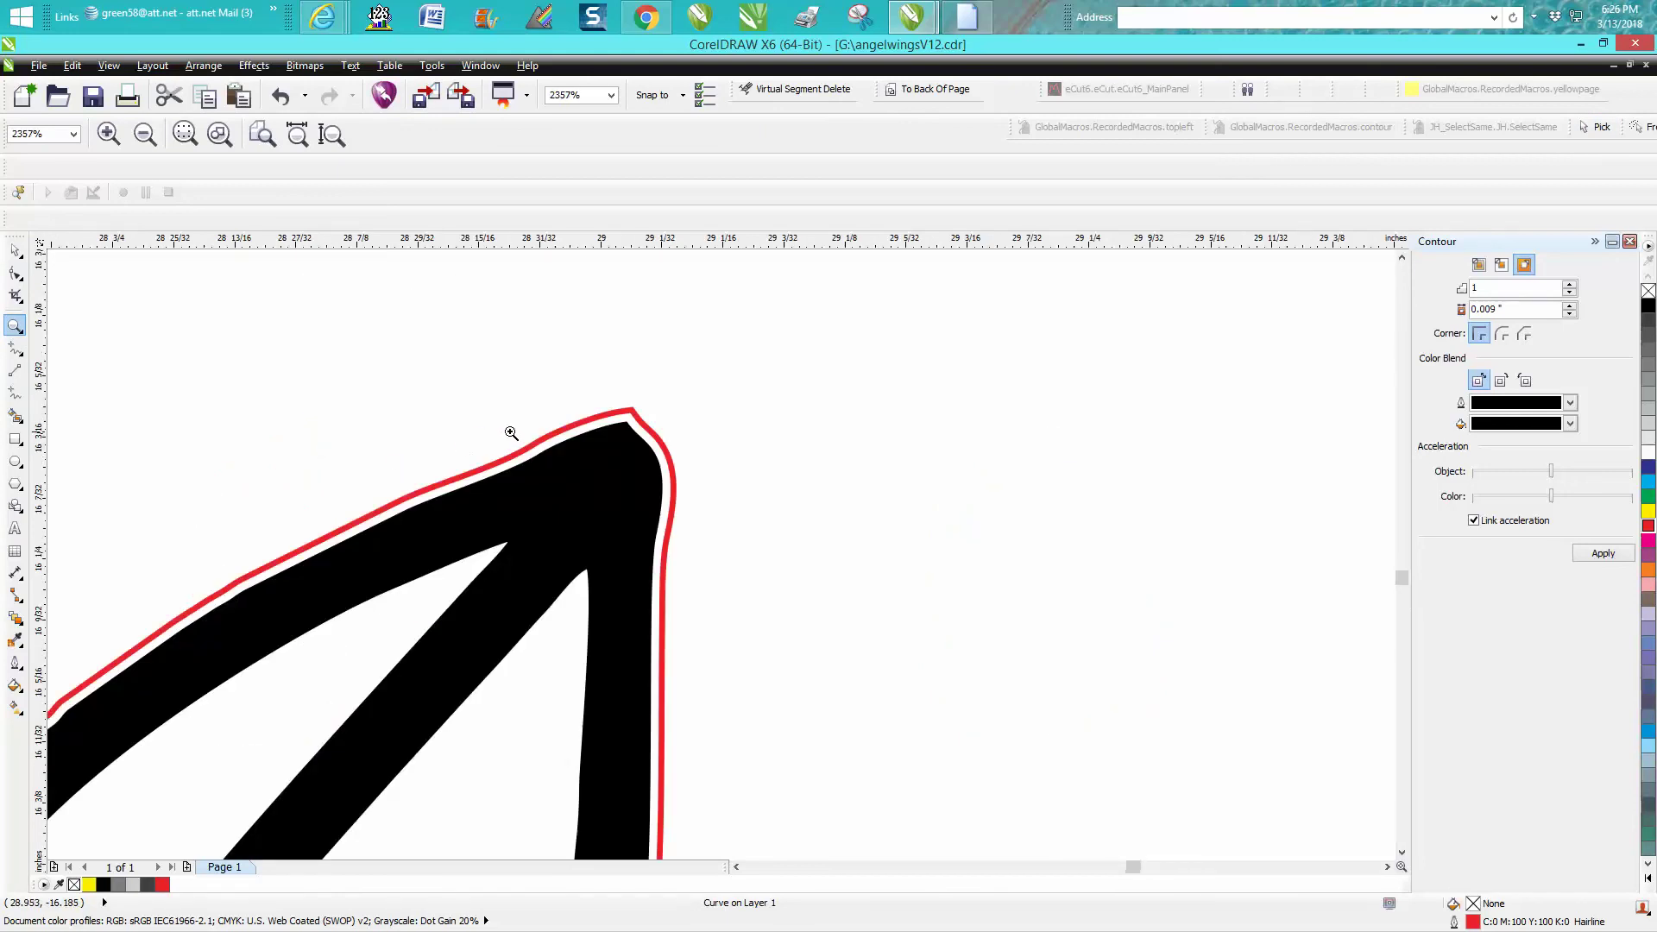
pyautogui.rightClick(511, 433)
pyautogui.rightClick(511, 433)
pyautogui.rightClick(518, 435)
pyautogui.rightClick(529, 436)
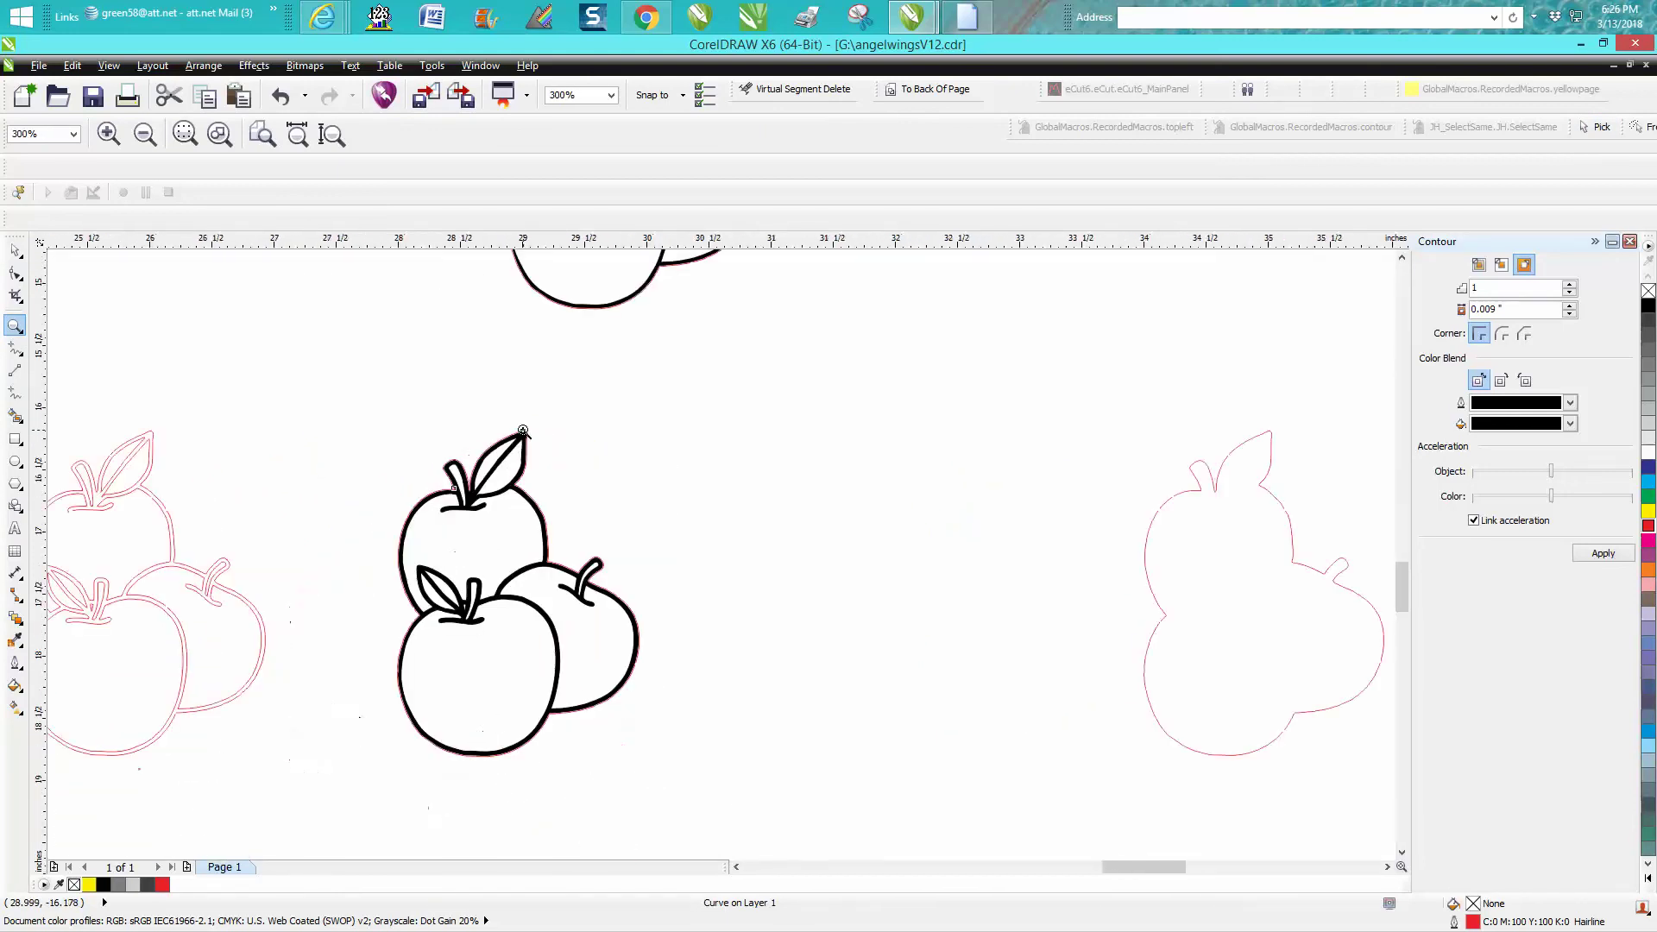
pyautogui.click(15, 251)
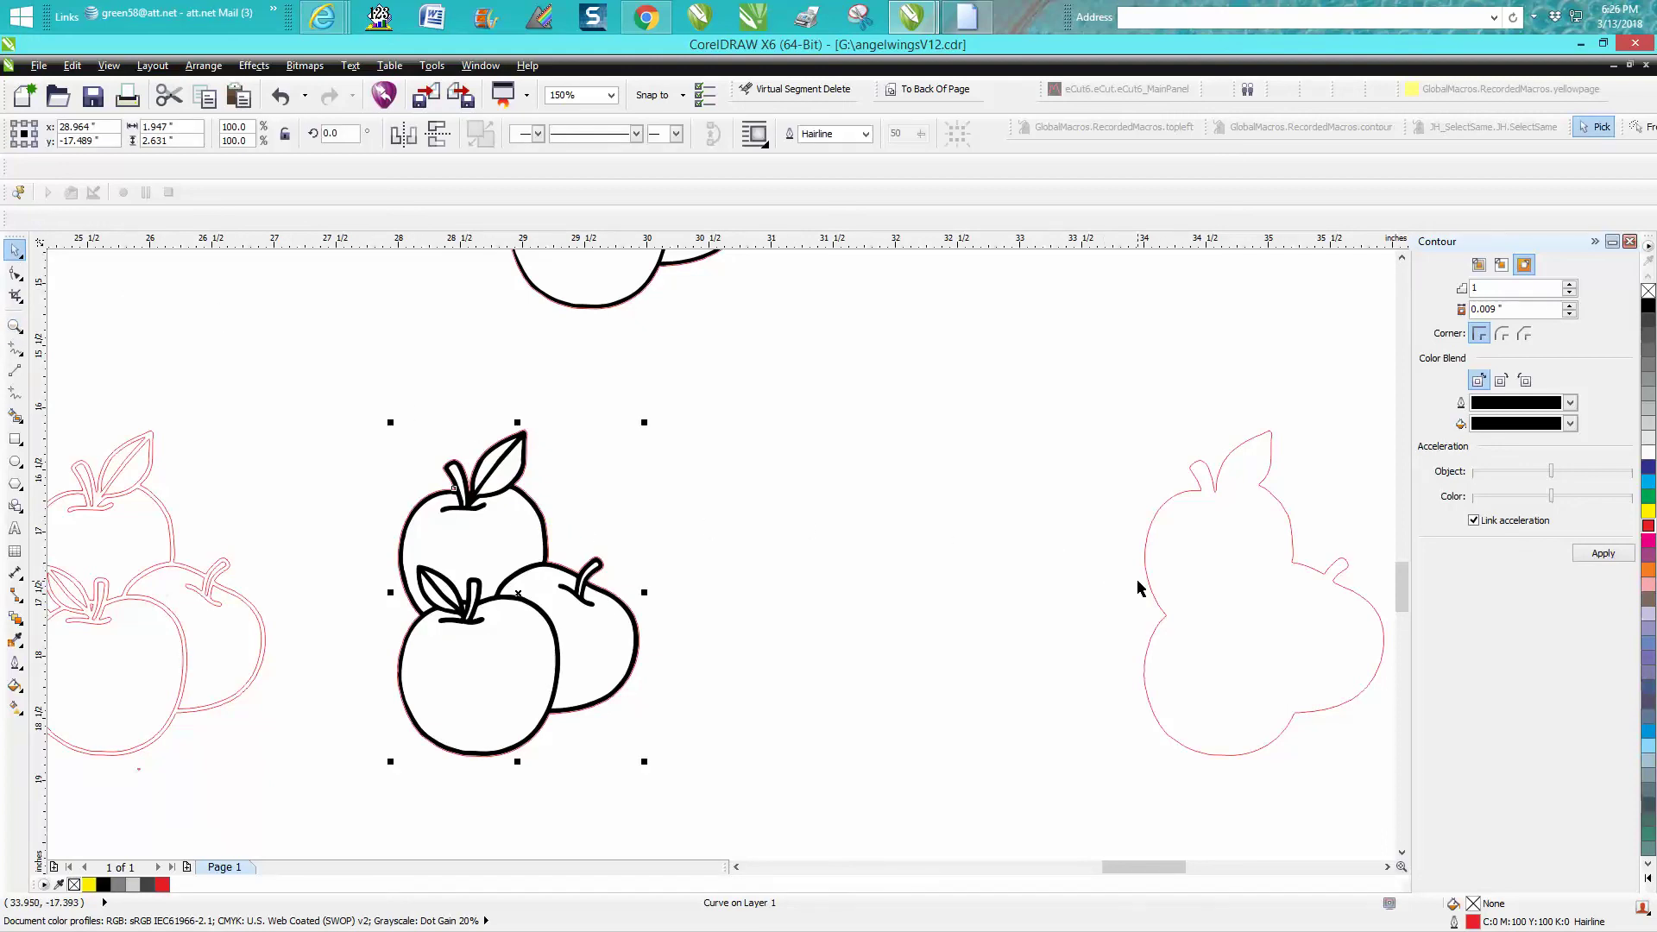
pyautogui.scroll(-1, 1138, 582)
# Delete the top-right apple drawing and the stray guideline
pyautogui.moveTo(767, 285); pyautogui.dragTo(1001, 457)
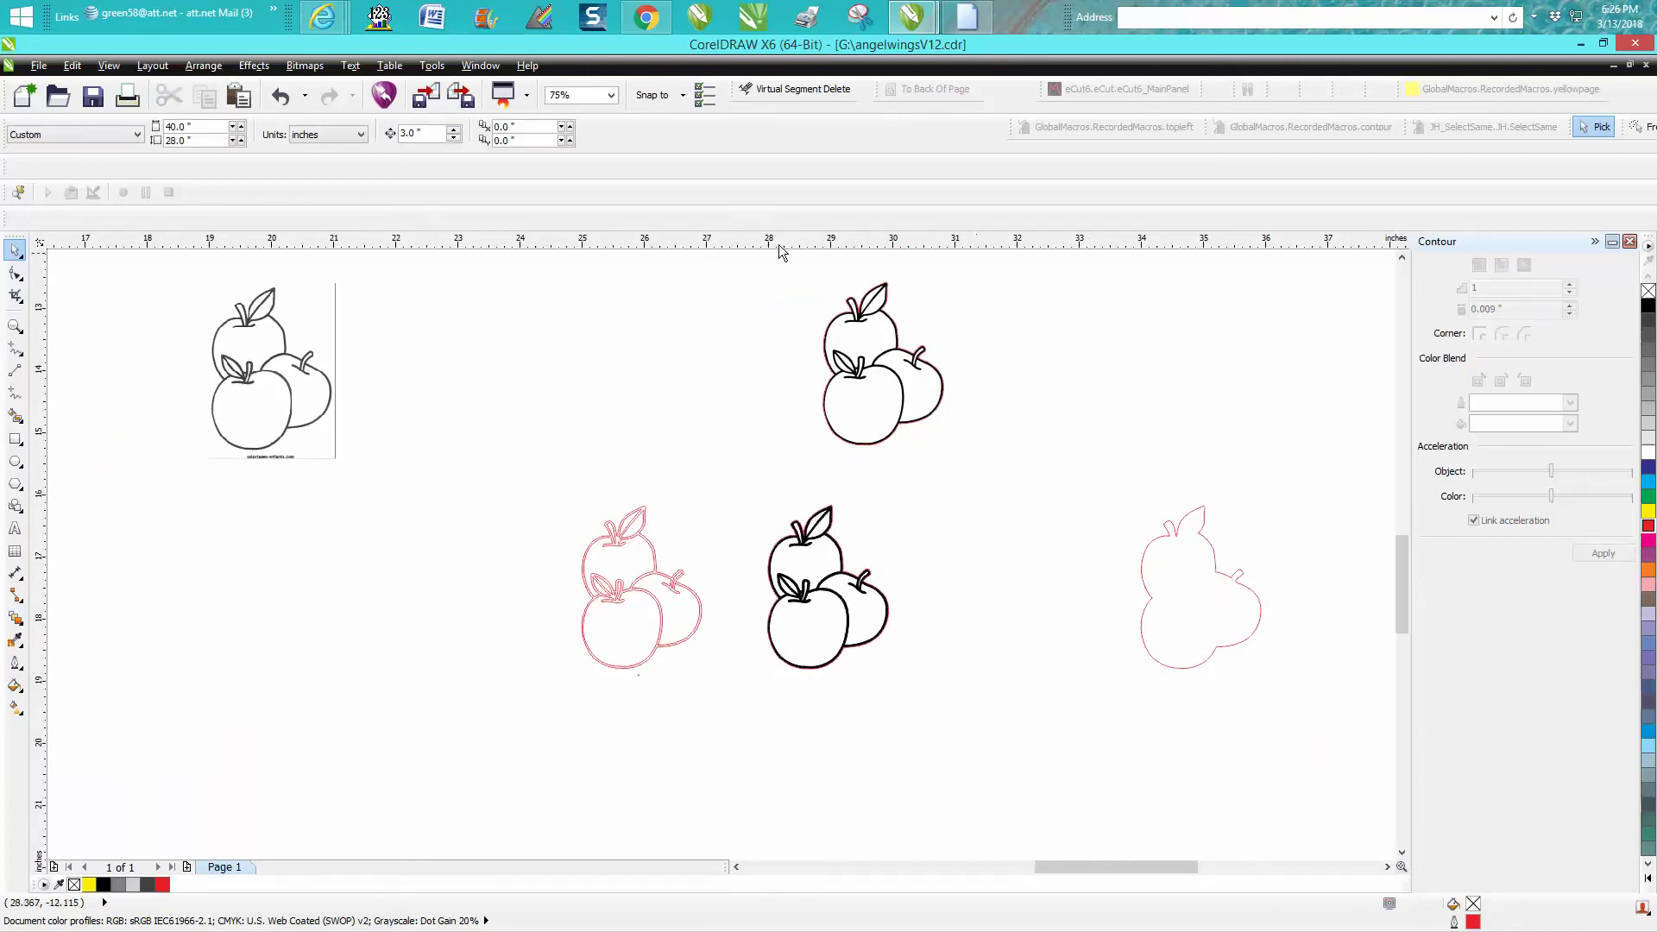
pyautogui.moveTo(778, 244); pyautogui.dragTo(982, 430)
pyautogui.moveTo(803, 277); pyautogui.dragTo(1299, 717)
pyautogui.press('Delete')
pyautogui.click(969, 430)
pyautogui.press('Delete')
# Delete the pink traces, silhouette and original bitmap, then close the Contour docker
pyautogui.press('Delete')
pyautogui.moveTo(547, 481); pyautogui.dragTo(722, 684)
pyautogui.press('Delete')
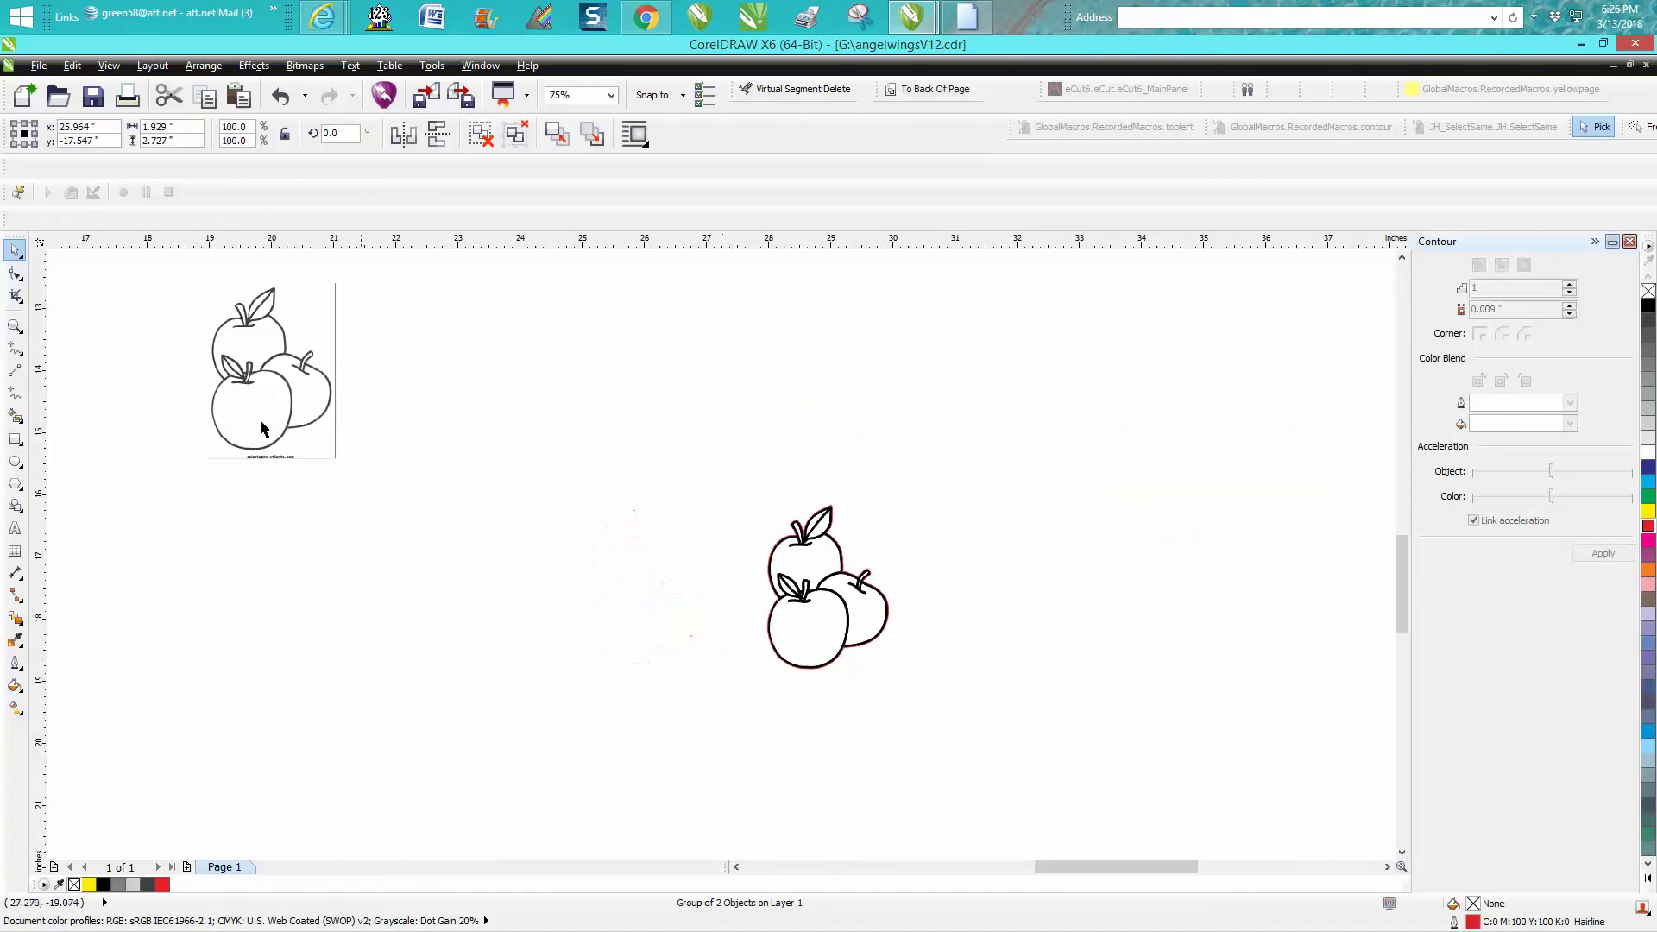
pyautogui.click(260, 418)
pyautogui.press('Delete')
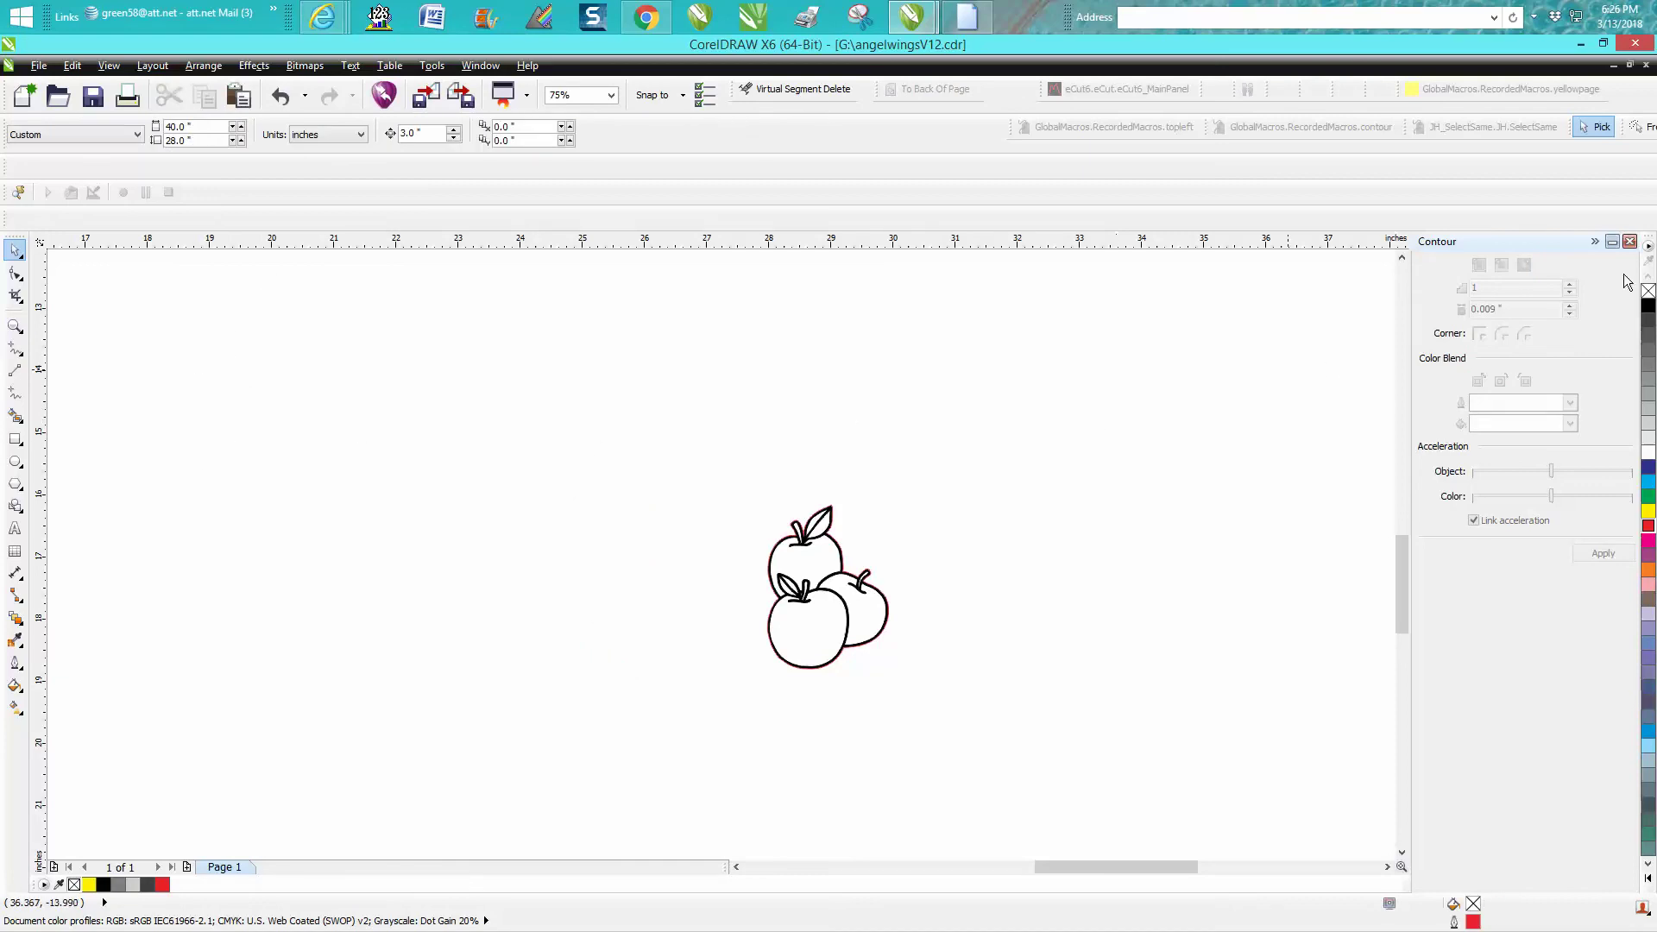
pyautogui.click(1630, 243)
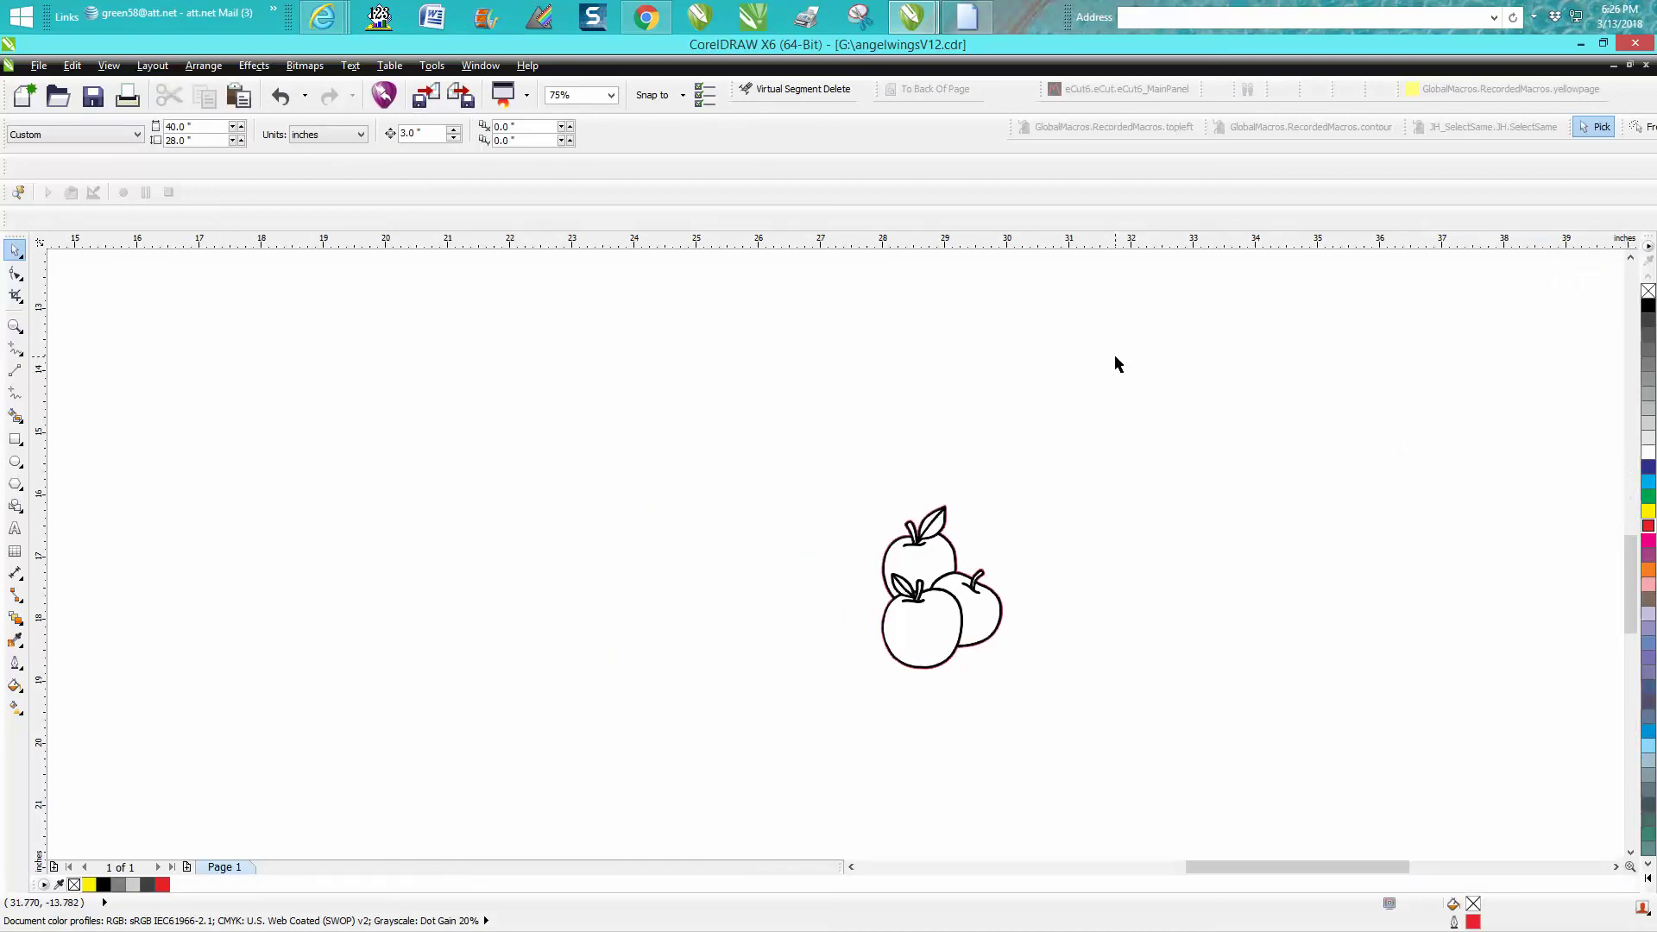
pyautogui.moveTo(1089, 357); pyautogui.dragTo(1471, 804)
pyautogui.press('F4')
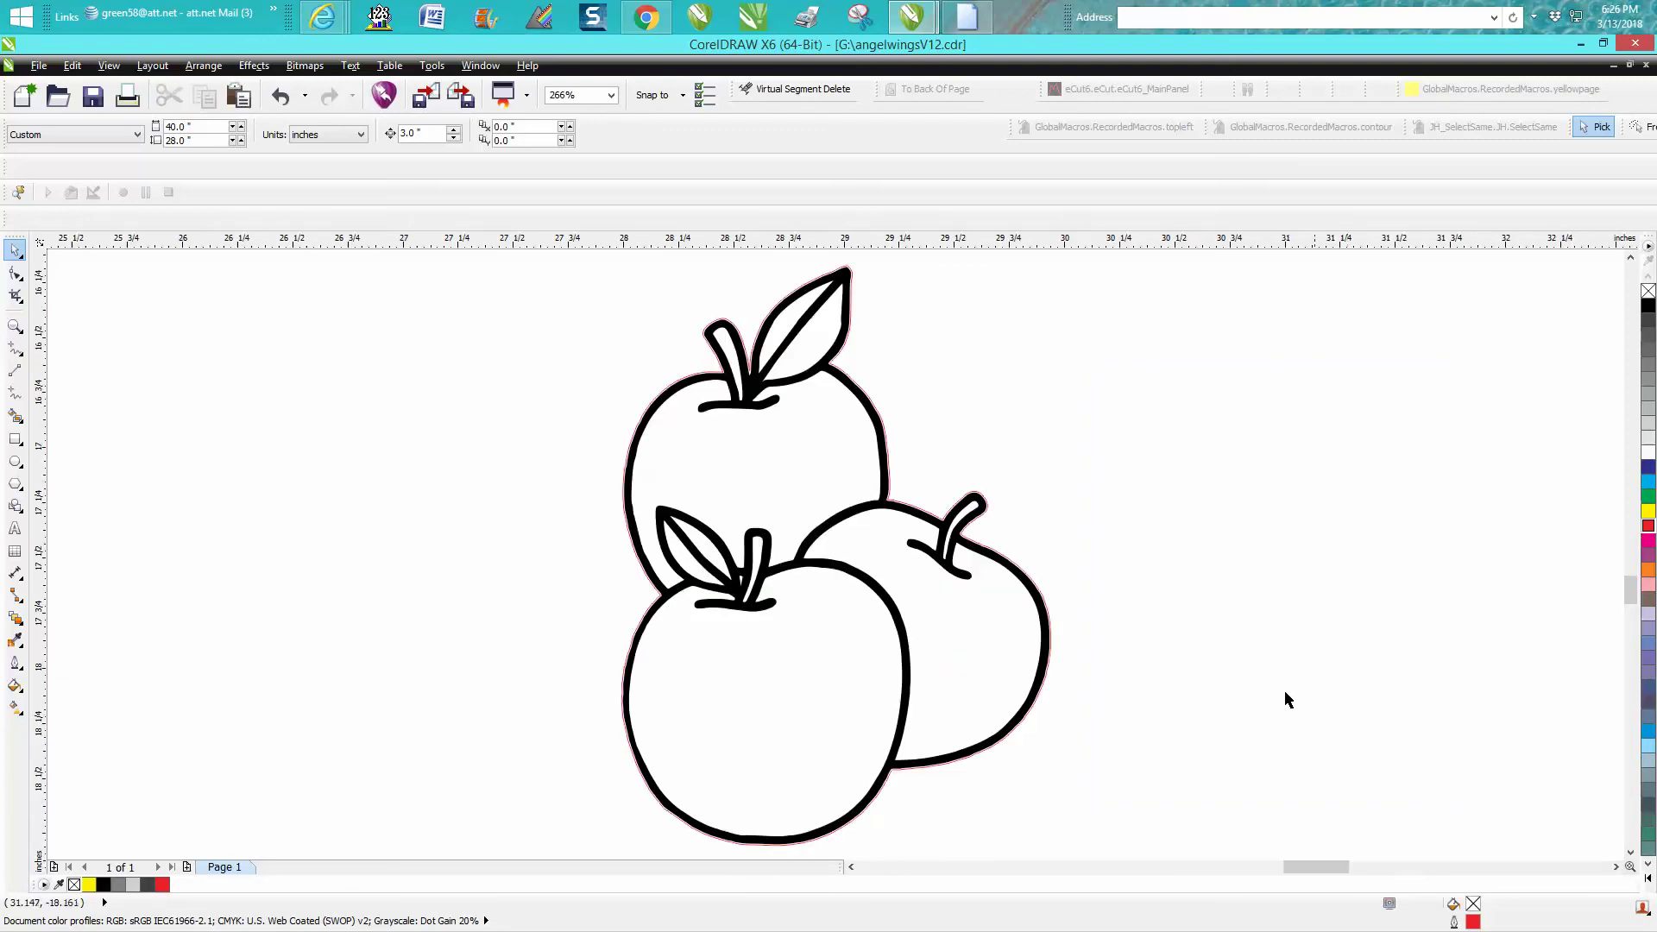
pyautogui.scroll(-4, 1132, 635)
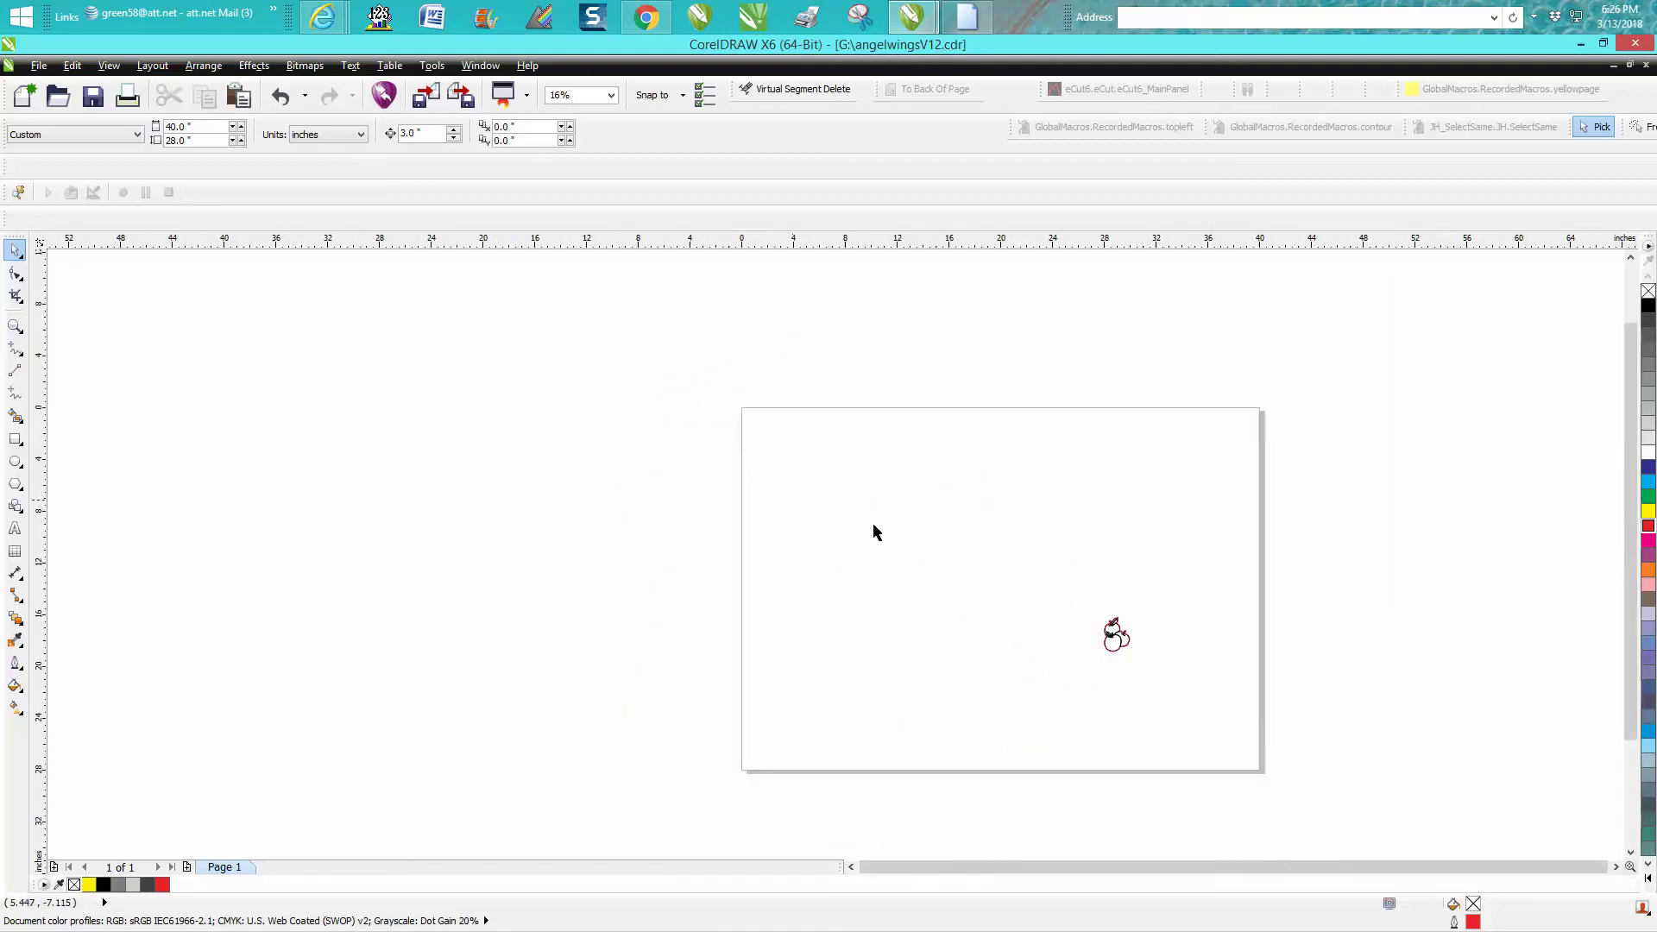
# Drag the apple group to the page's top-left corner and zoom in on it
pyautogui.moveTo(1116, 639); pyautogui.dragTo(1128, 777)
pyautogui.click(15, 325)
pyautogui.press('space')
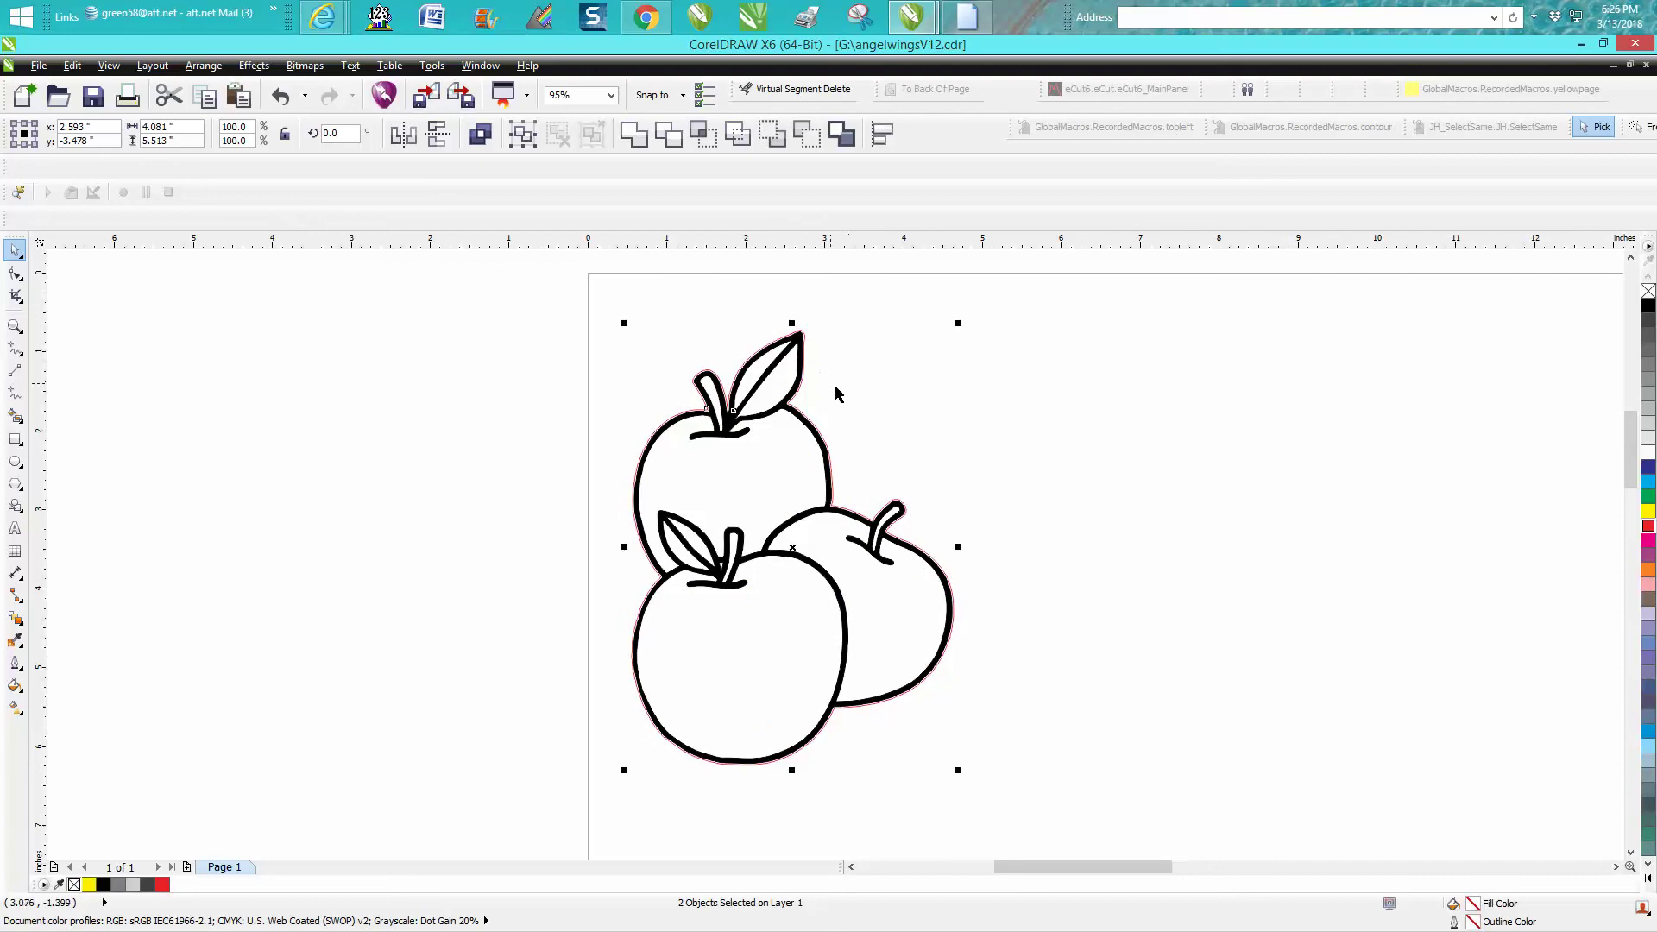
pyautogui.click(957, 445)
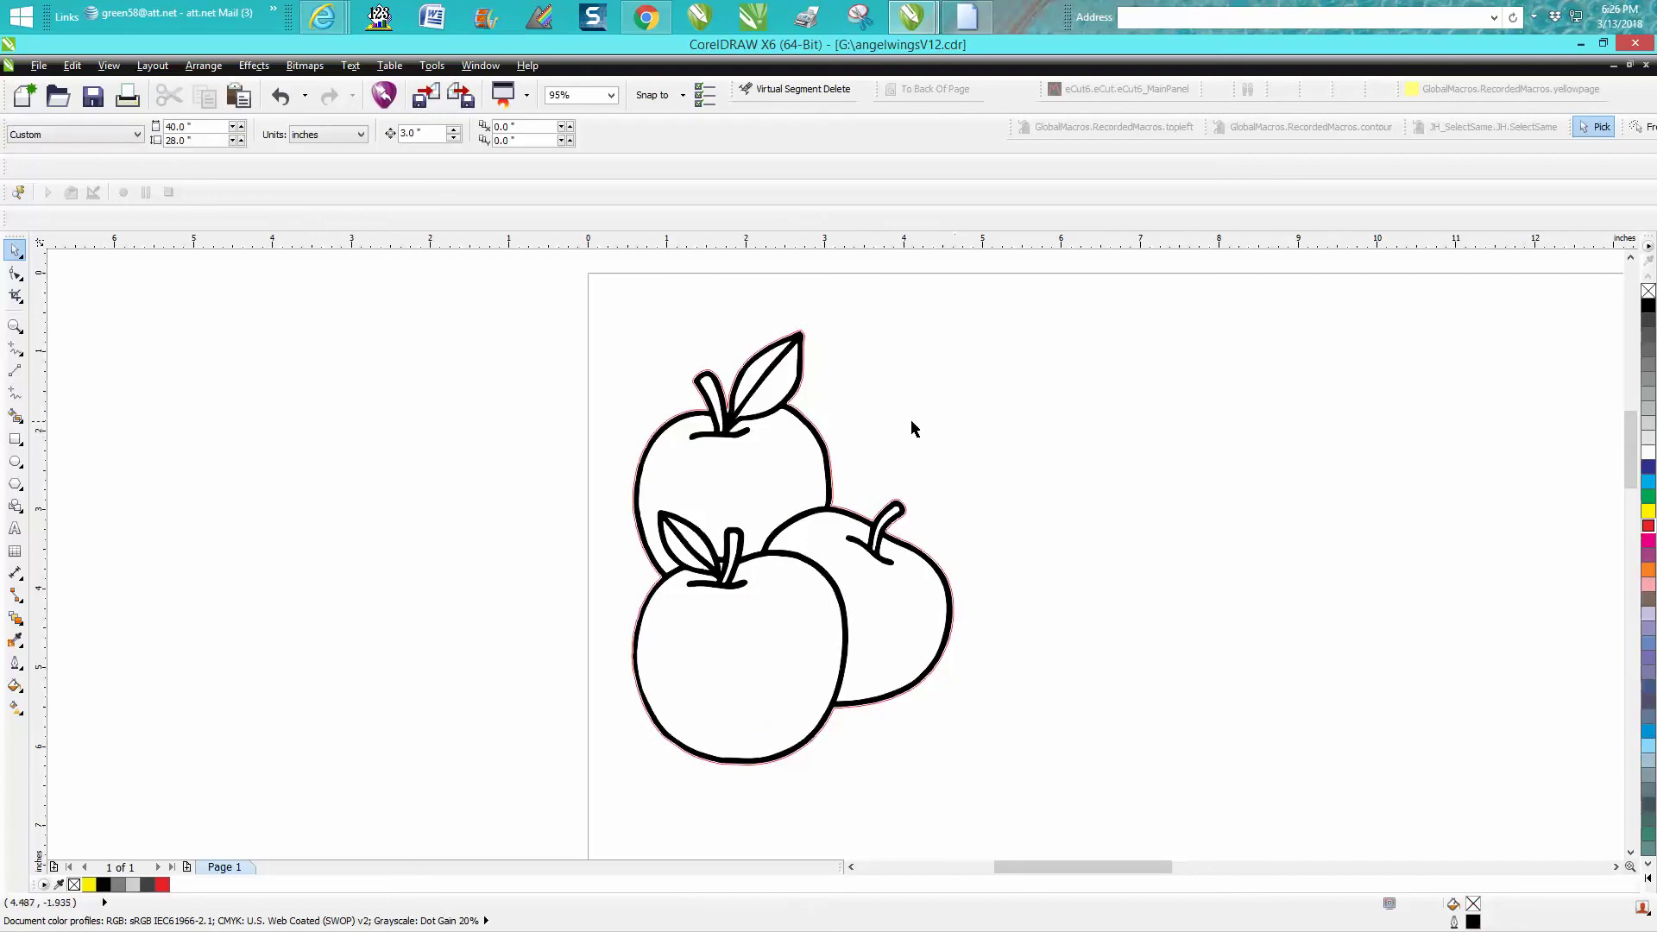
# Zoom closely on the leaf to inspect the red contour cut line
pyautogui.click(14, 325)
pyautogui.moveTo(823, 359); pyautogui.dragTo(859, 435)
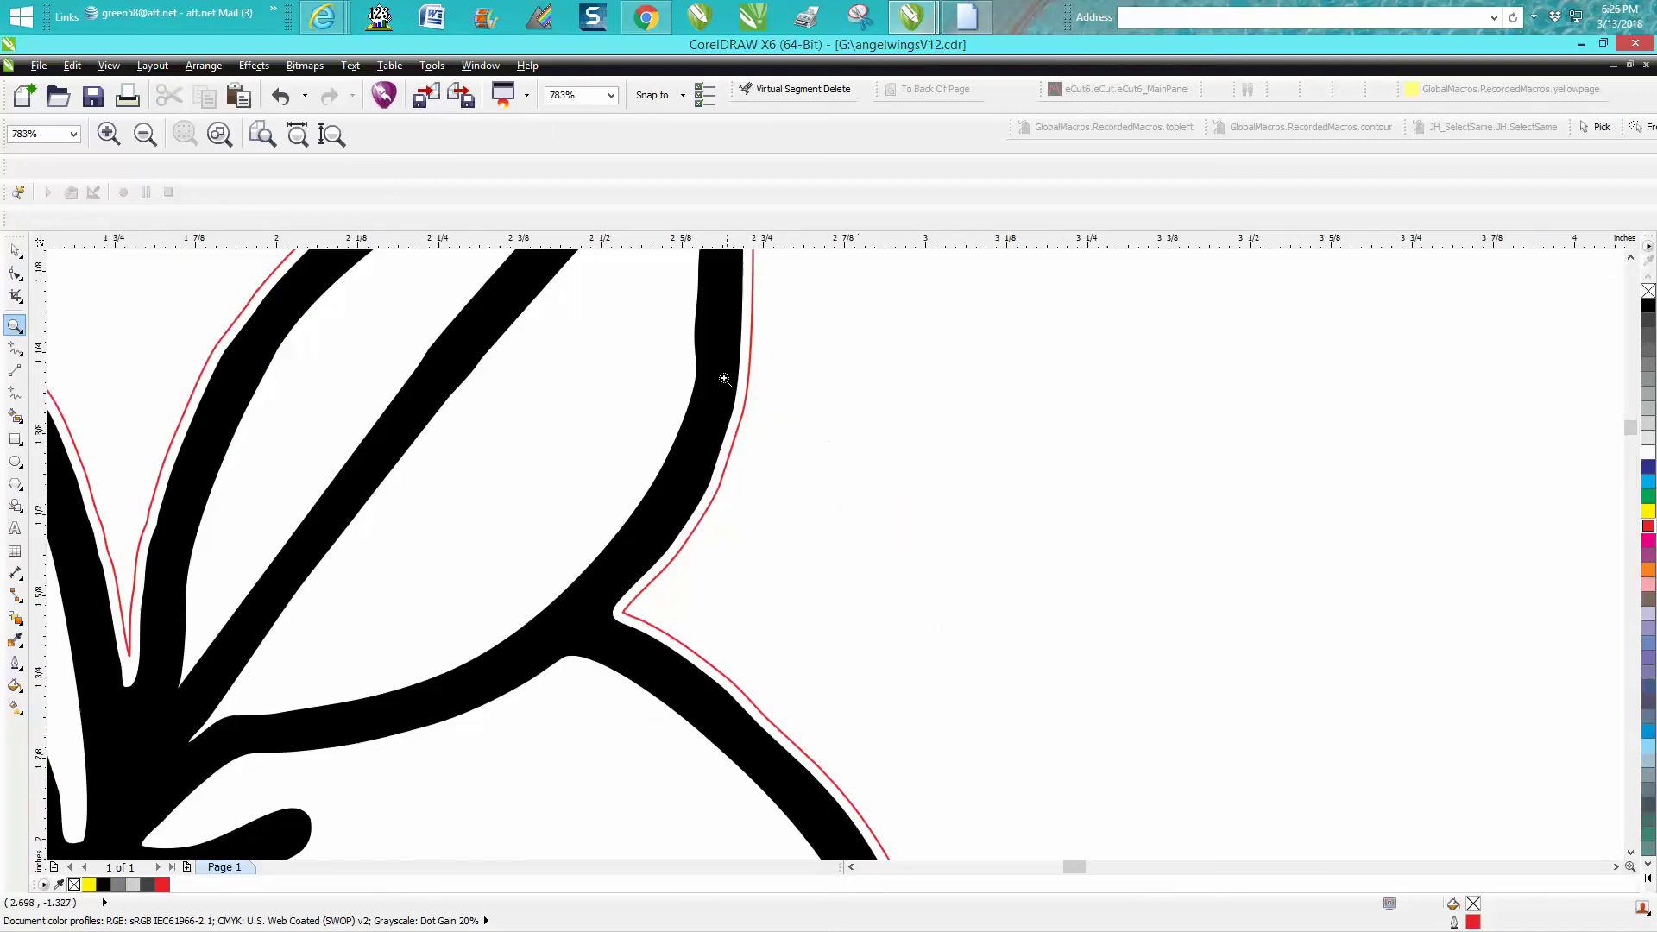
pyautogui.scroll(-5, 696, 410)
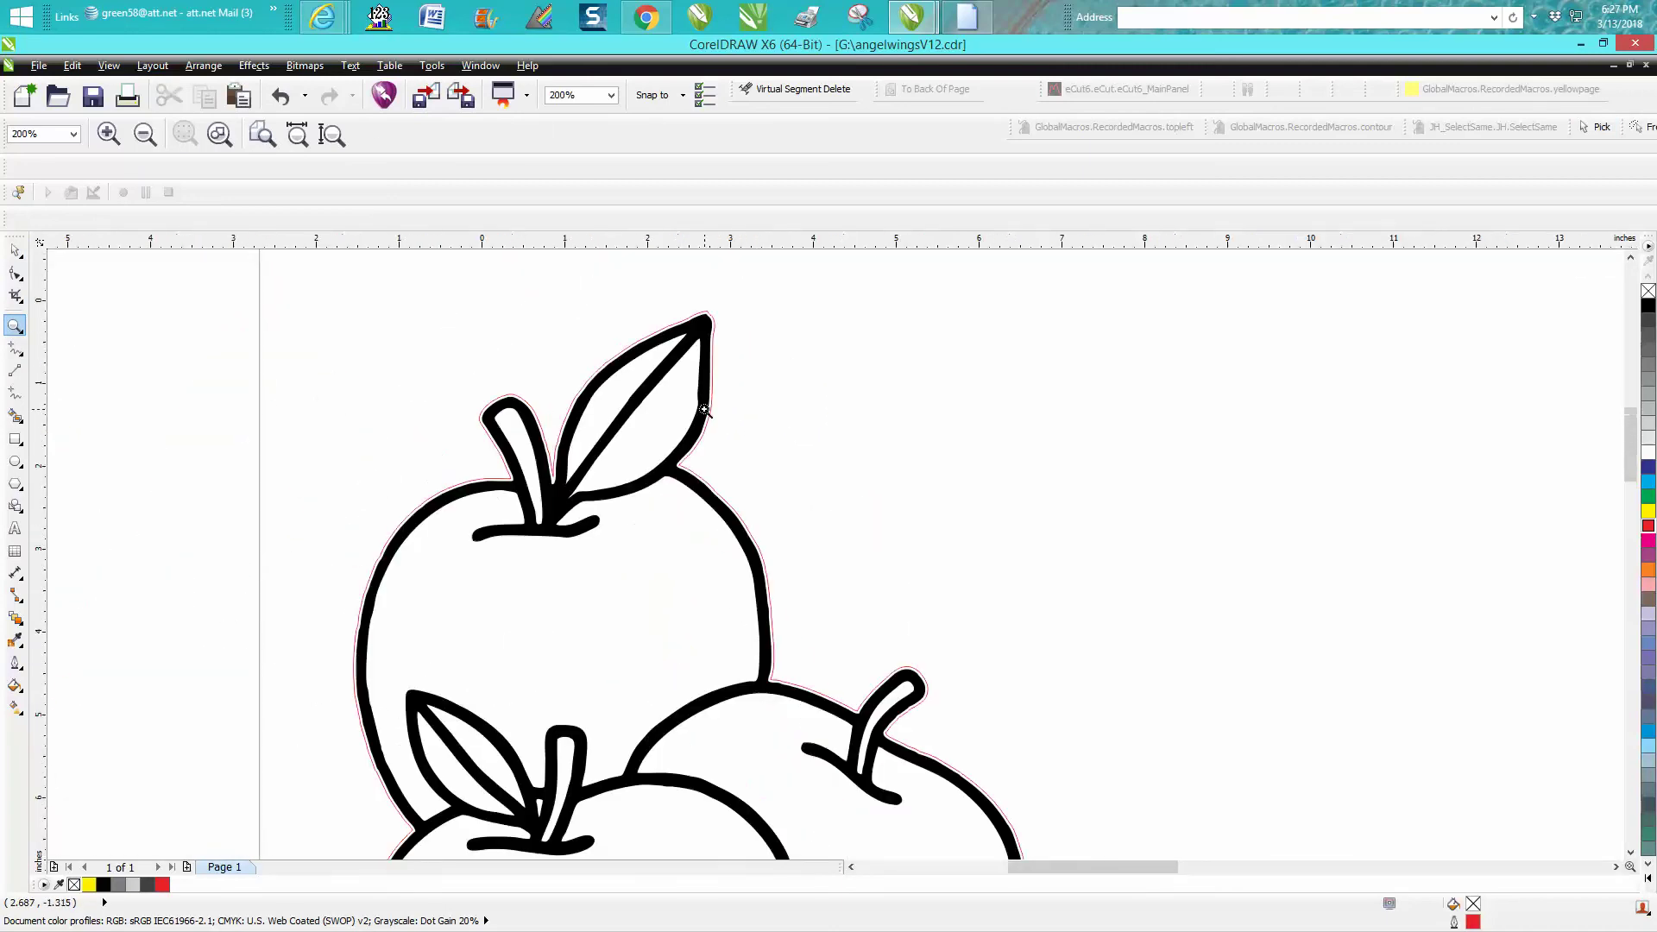
pyautogui.scroll(-2, 706, 409)
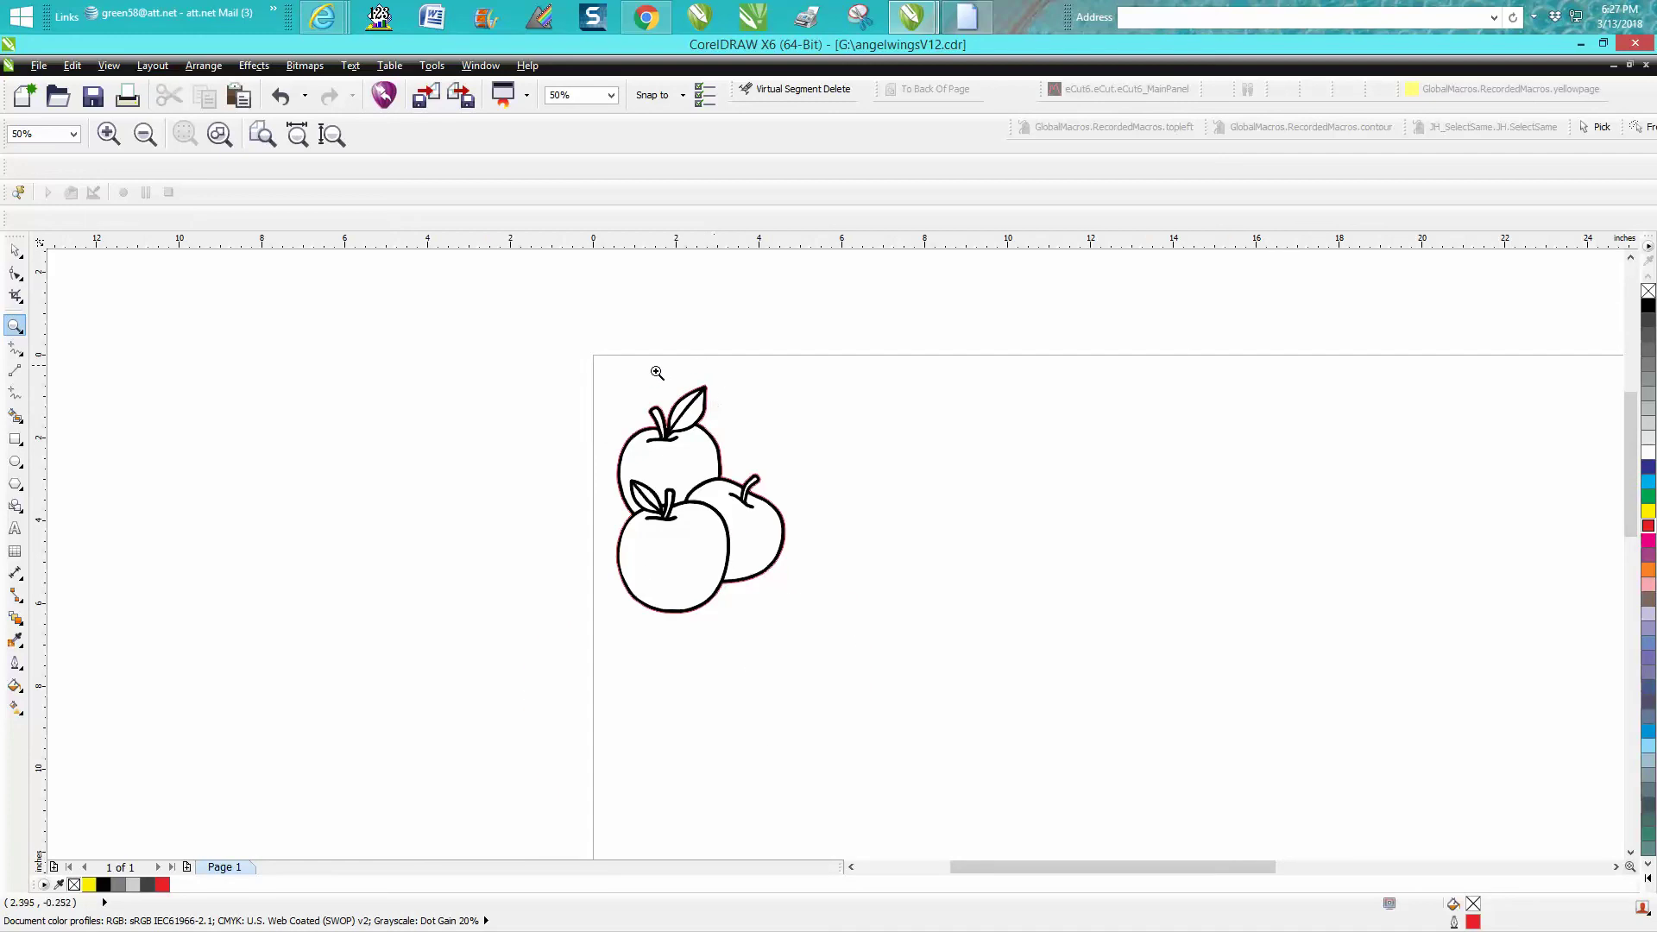